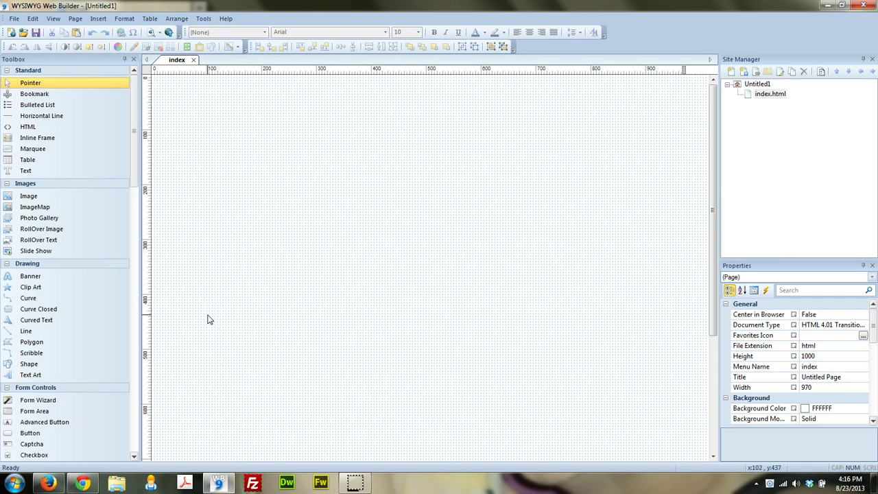
- Open the page properties of the index page and set its file extension to php
left_click(272, 119)
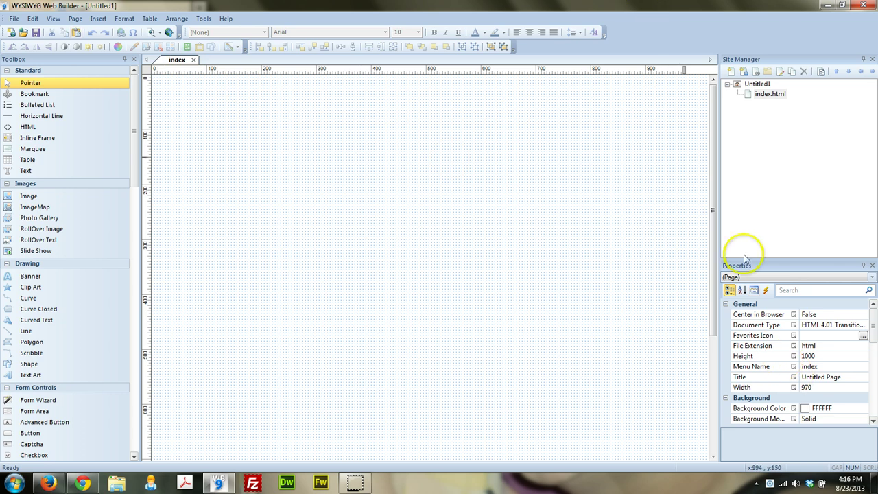
right_click(781, 100)
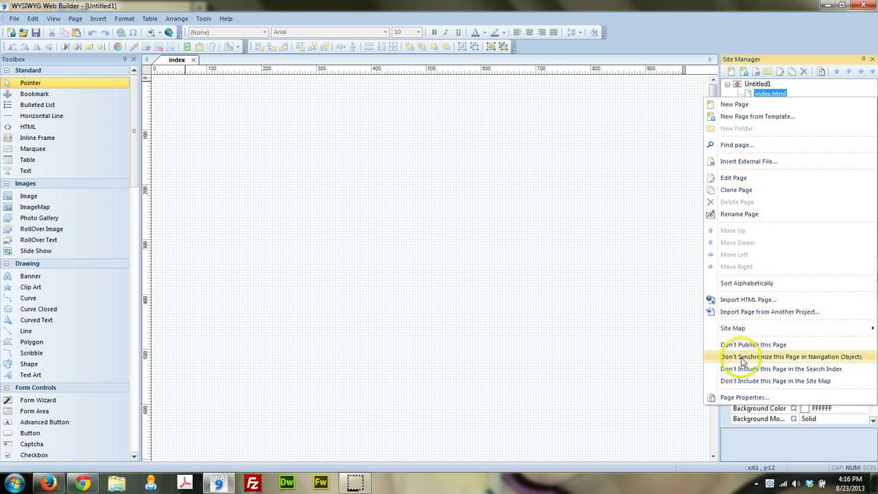
left_click(743, 397)
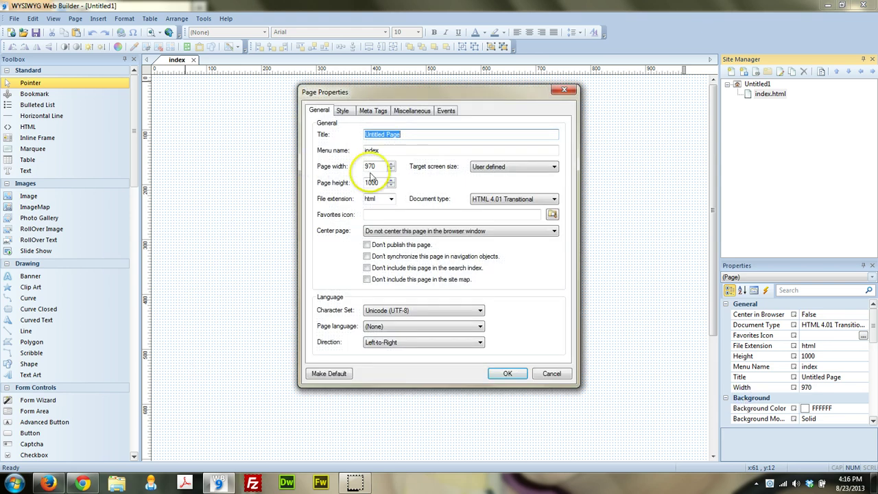
left_click(391, 199)
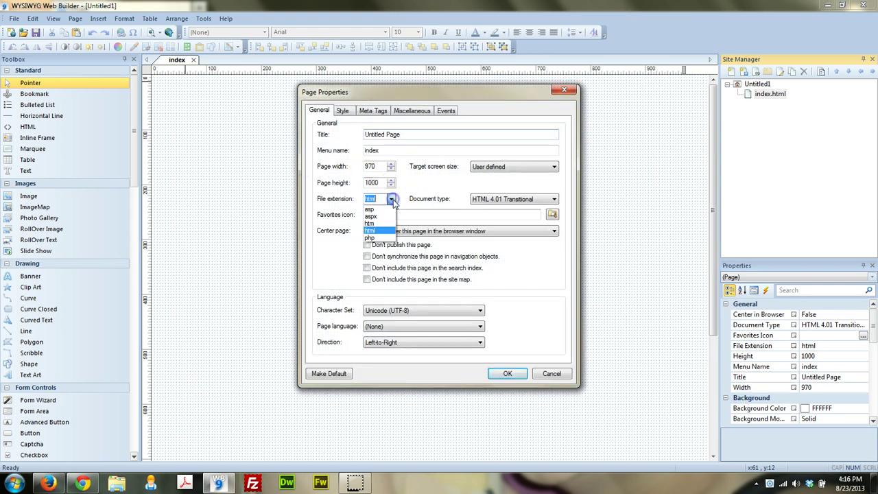
left_click(388, 237)
left_click(397, 214)
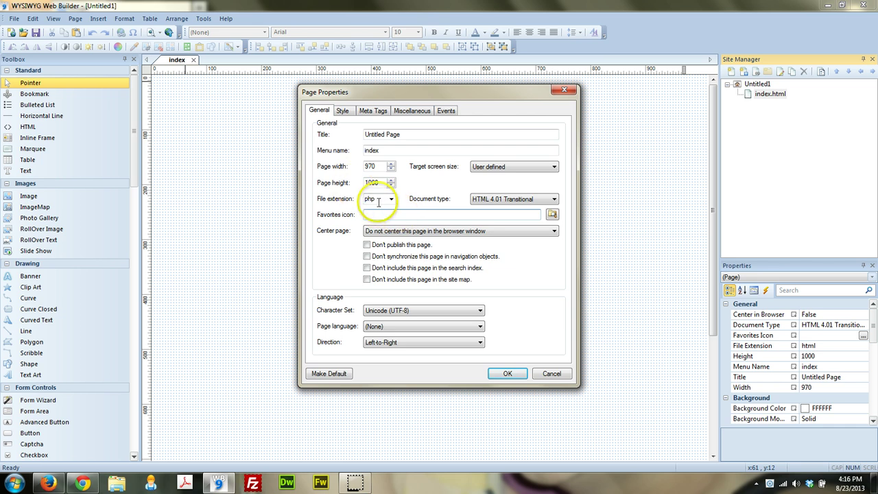
- Set the page's target screen size to Apple iPhone
left_click_drag(411, 94, 276, 97)
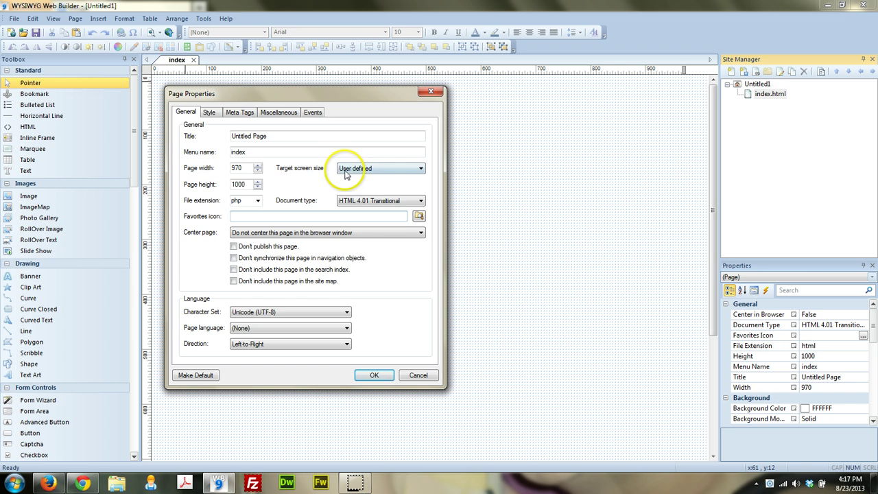
left_click(377, 171)
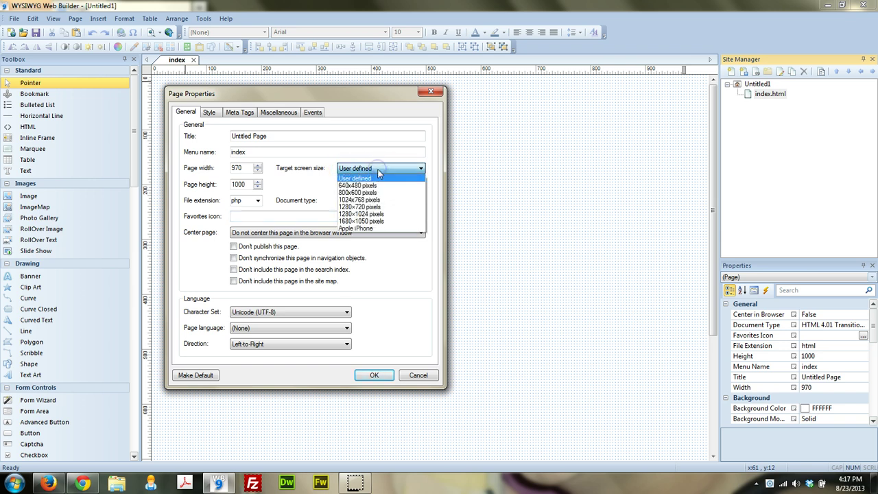
left_click(369, 229)
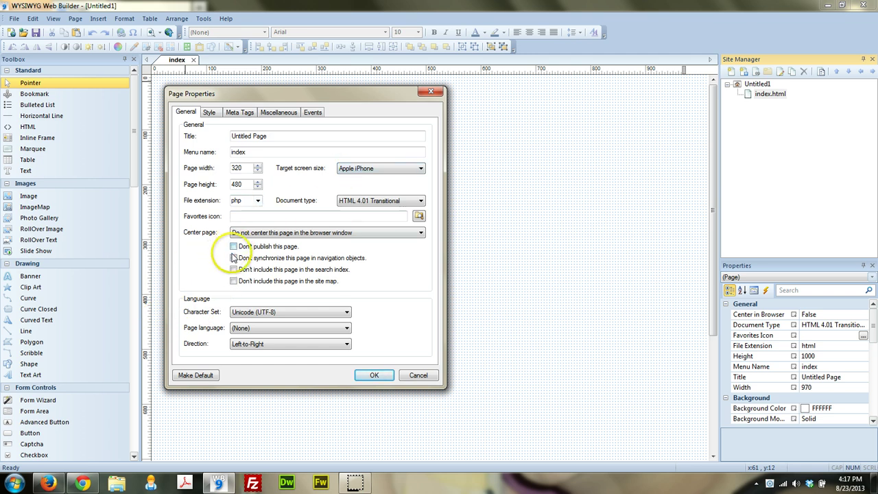
- Center the page horizontally in the browser window and apply the page properties
left_click(251, 233)
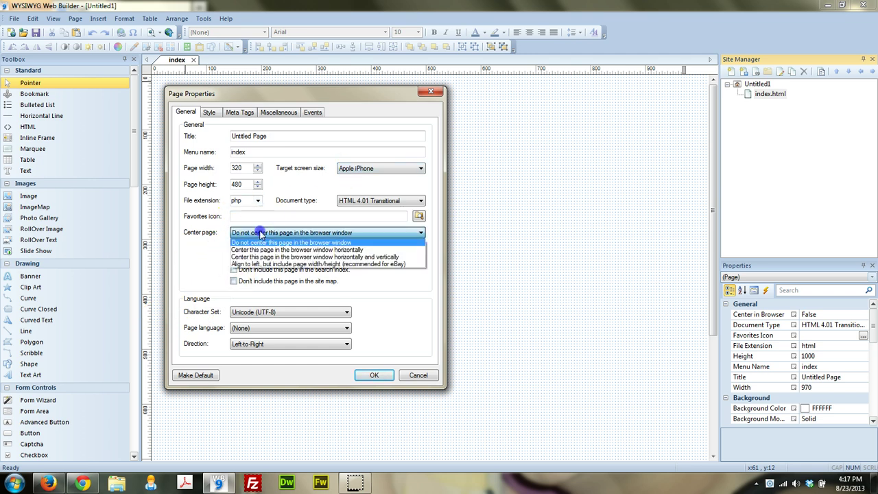
left_click(258, 248)
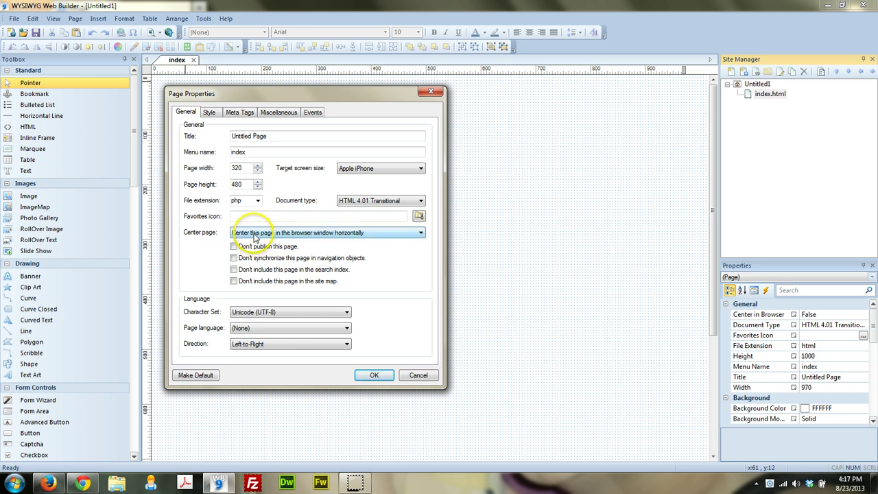
left_click(236, 182)
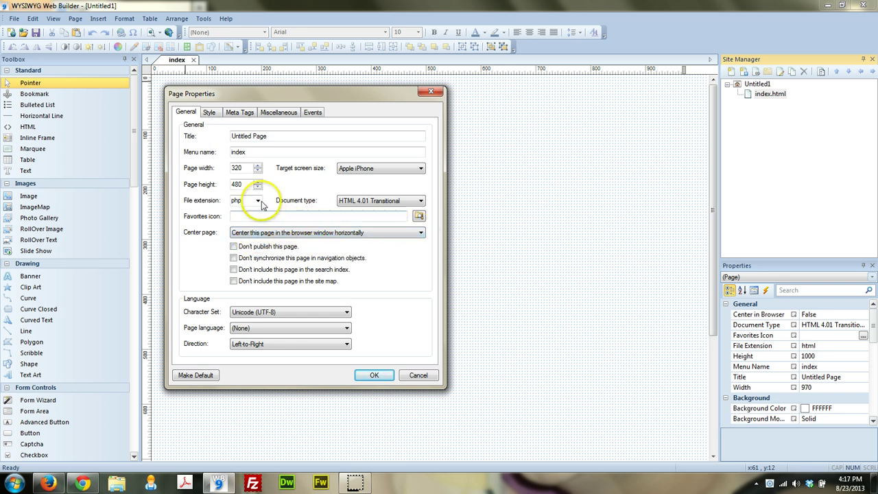
left_click(211, 113)
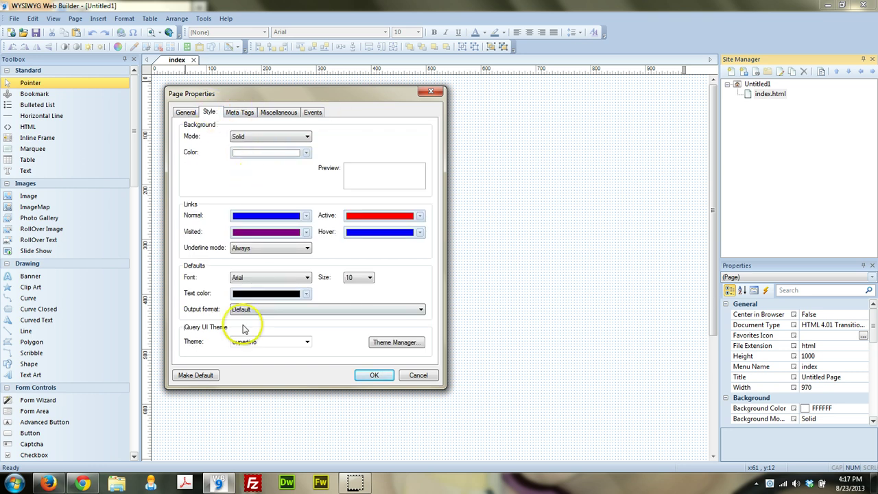
left_click(186, 112)
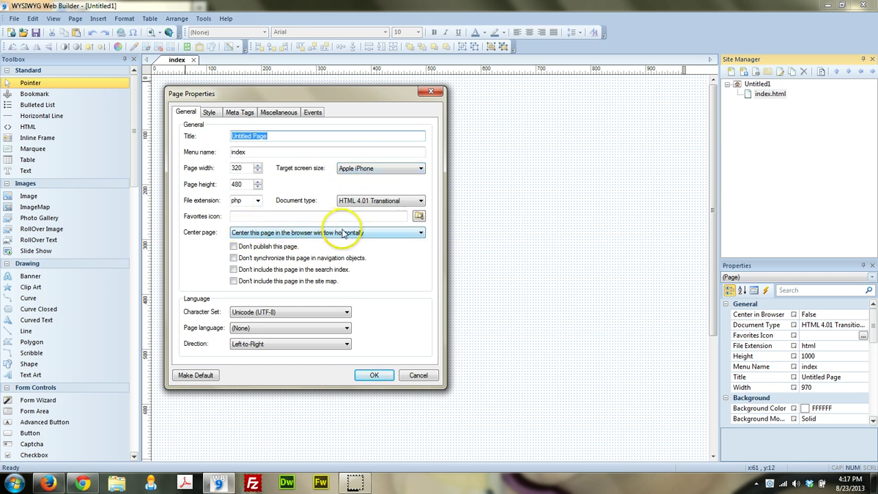
left_click(375, 375)
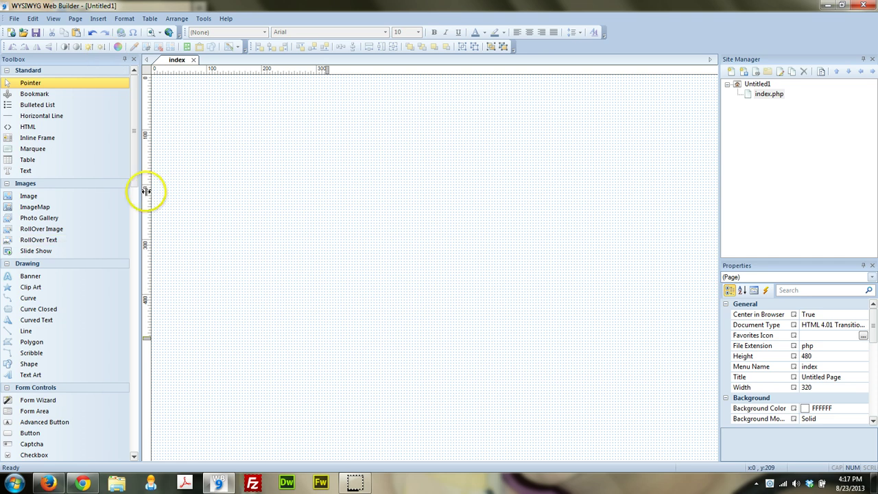
- Place a vertical ruler guide at x 320, on the page's outer edge
mouse_move(145, 226)
left_mouse_down()
mouse_move(186, 228)
mouse_move(143, 241)
left_mouse_up()
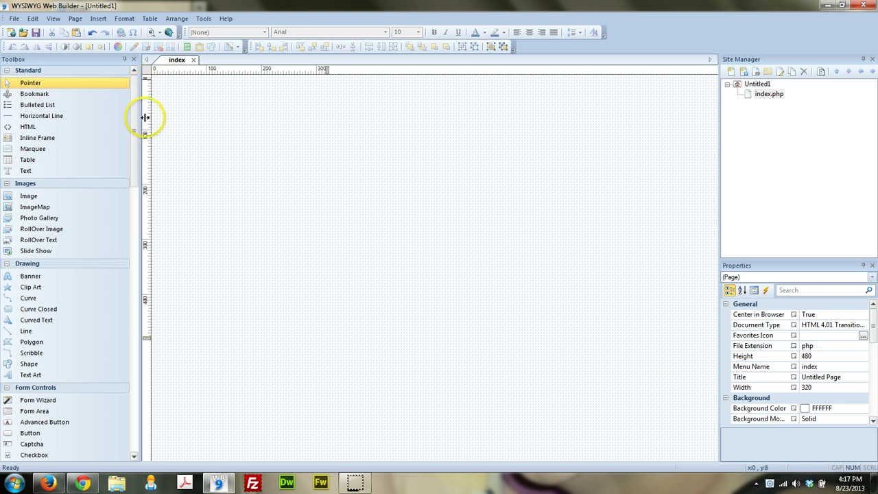
left_click(134, 223)
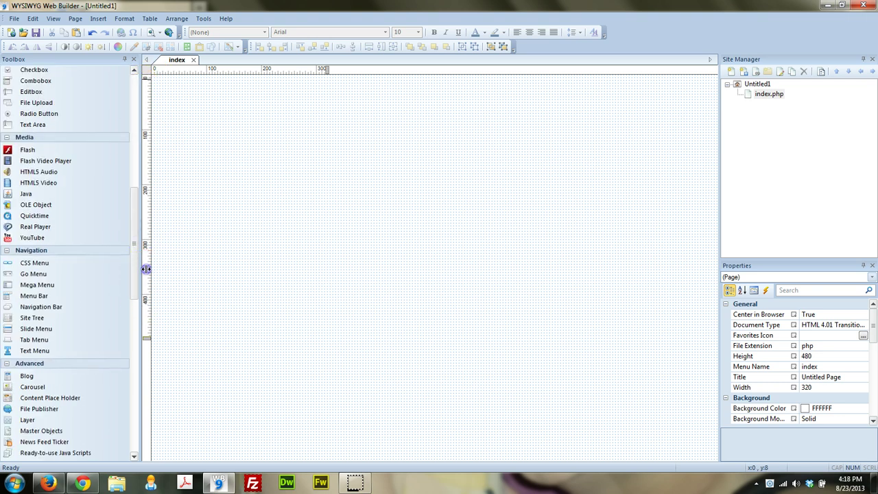
left_click_drag(178, 265, 327, 259)
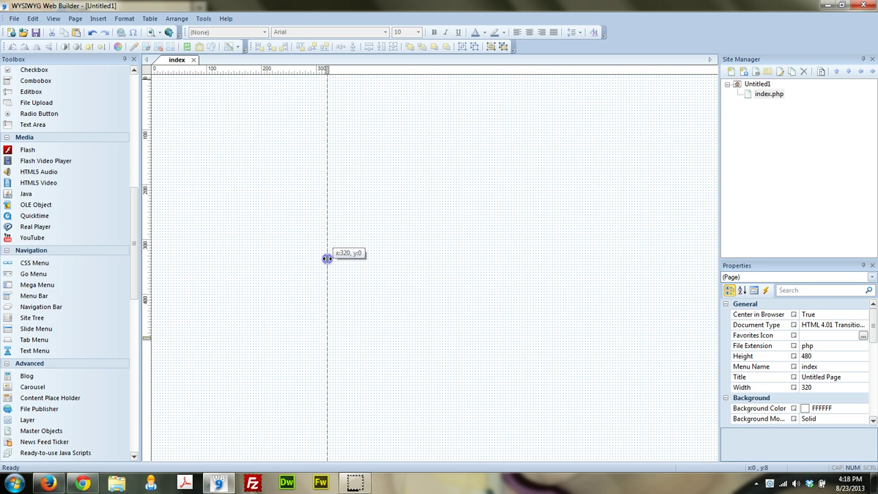
left_click_drag(327, 259, 327, 259)
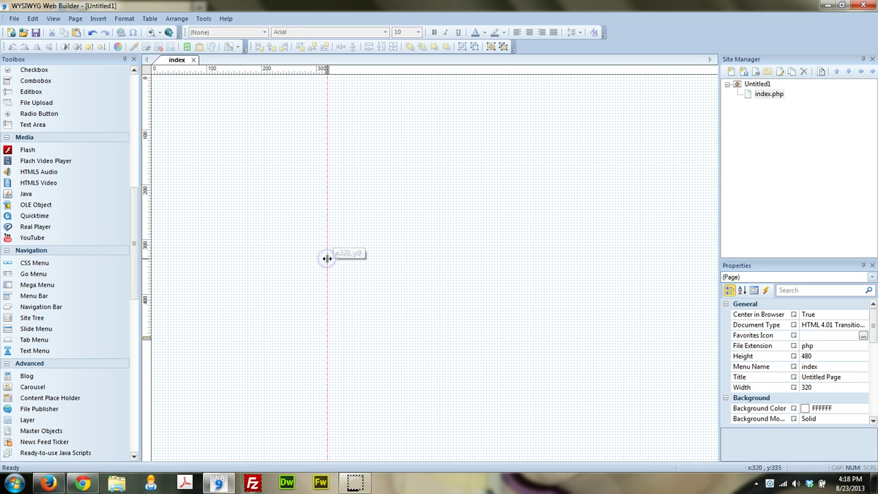
left_click(203, 19)
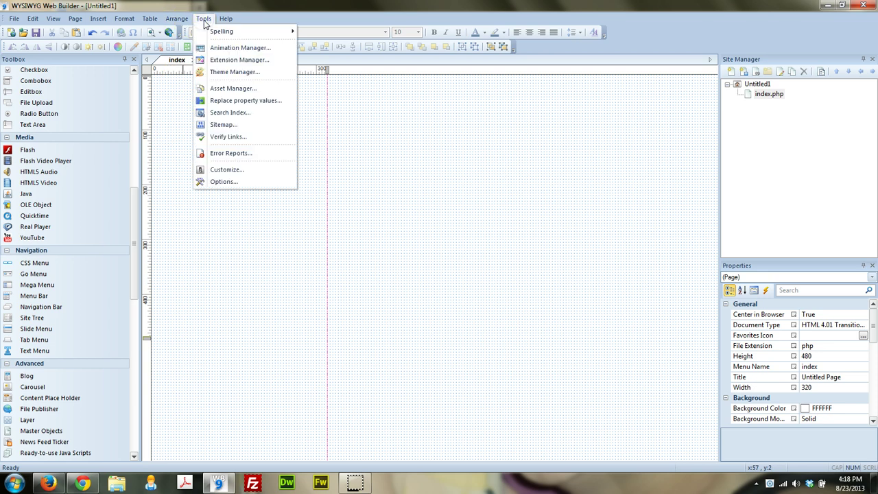
left_click(176, 18)
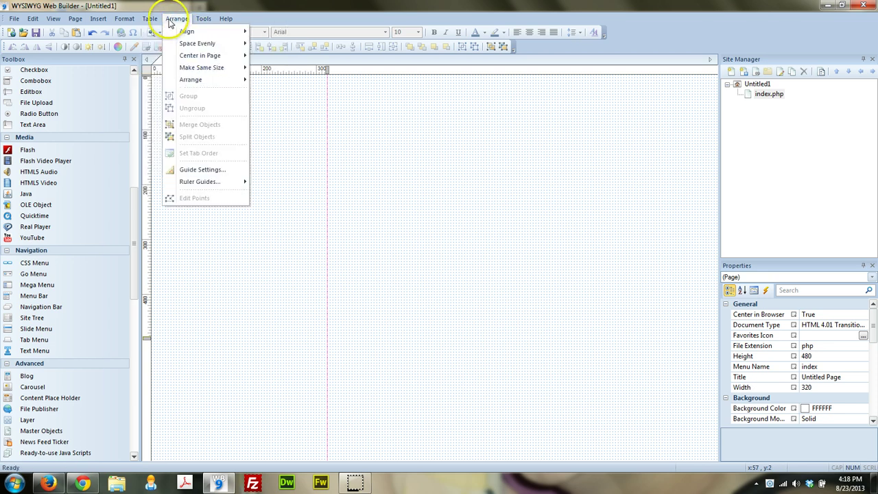
left_click(128, 21)
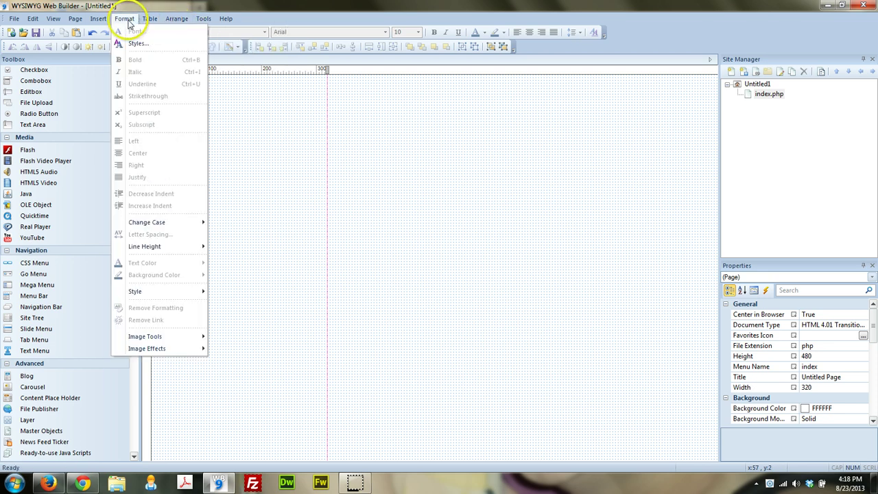
mouse_move(204, 19)
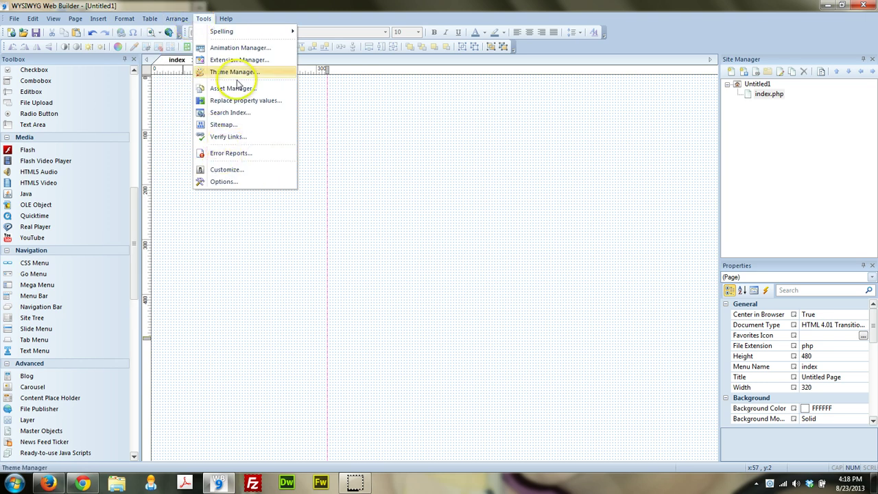
left_click(223, 182)
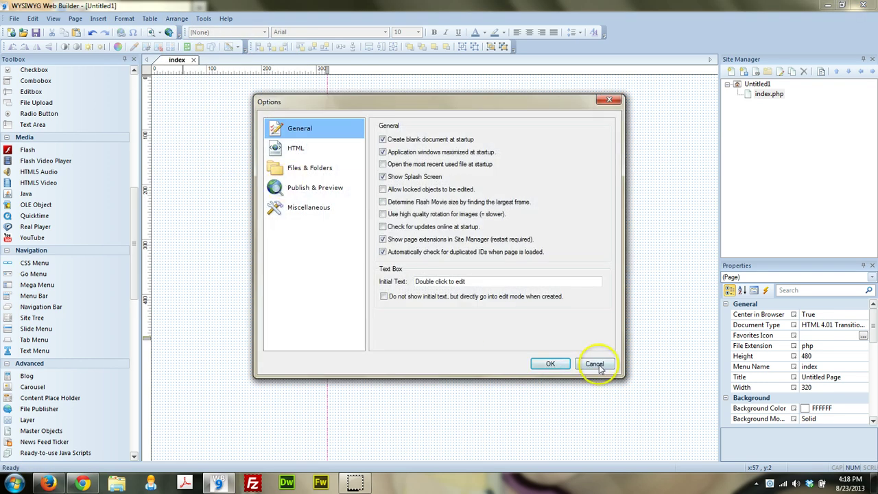
left_click(594, 365)
left_click(98, 19)
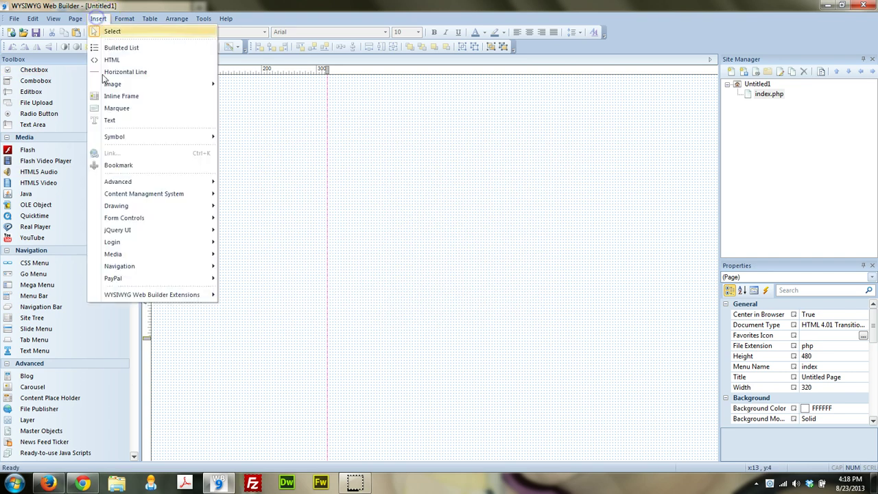
left_click(73, 20)
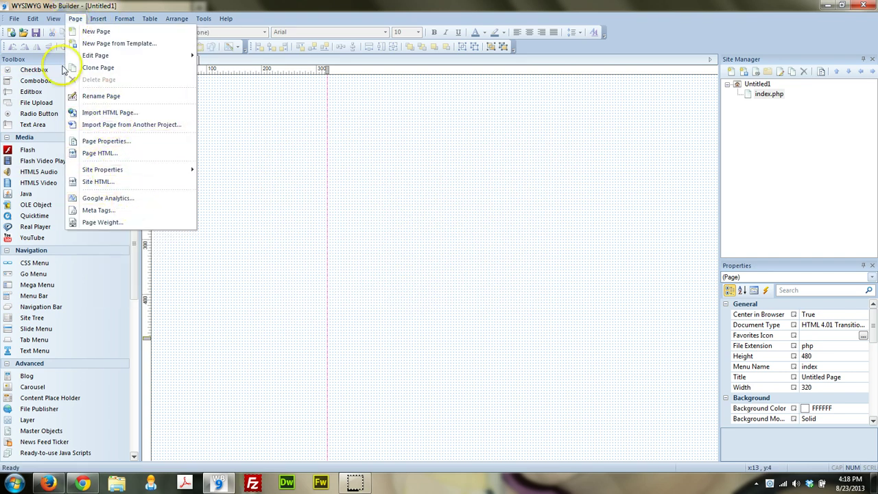
mouse_move(53, 18)
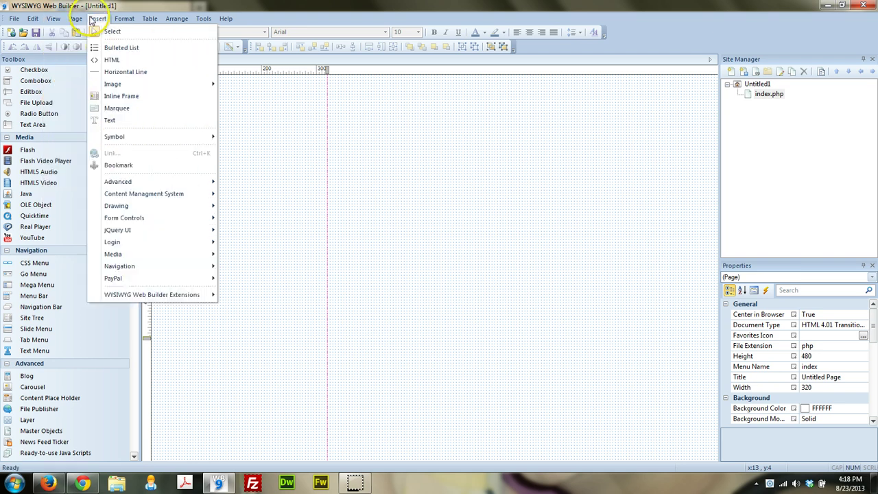
mouse_move(78, 23)
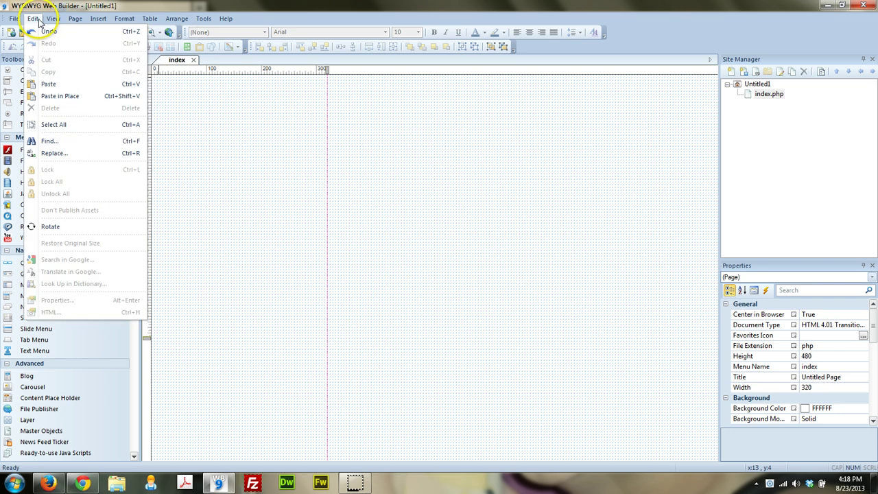
left_click(230, 144)
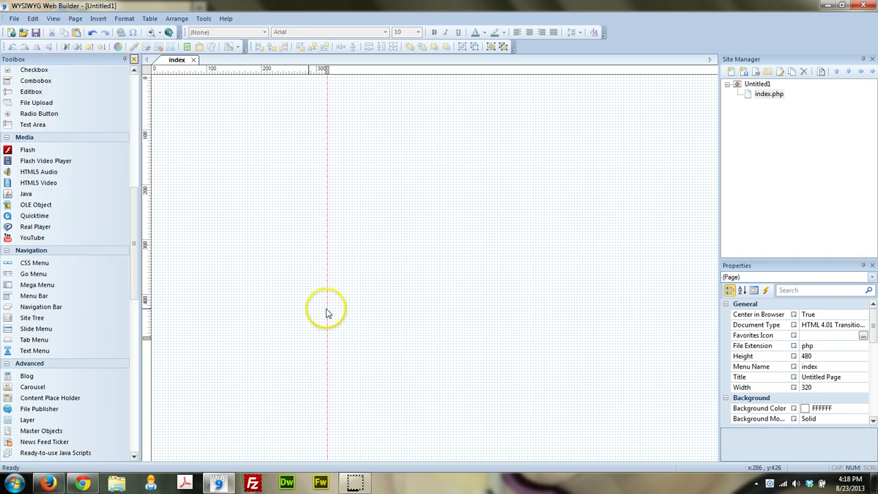
- Add vertical margin guides at x 300 and about x 20, and lock all guides
left_click_drag(155, 297, 316, 330)
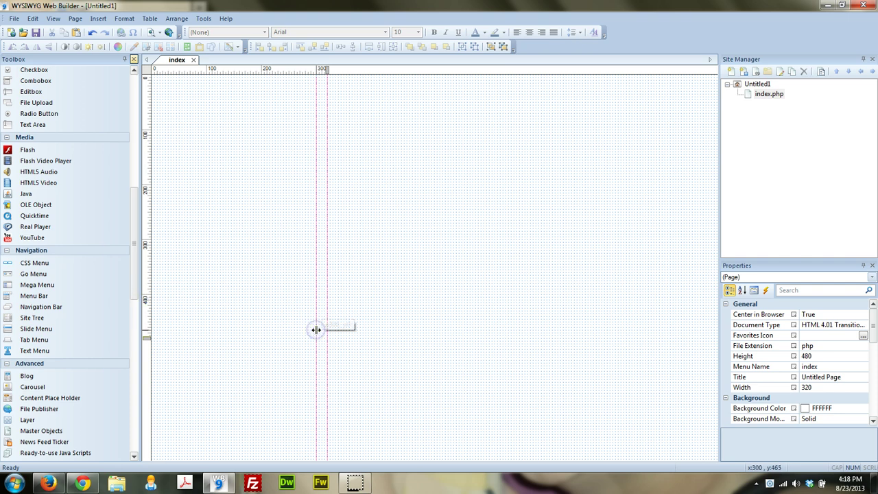
left_click_drag(142, 280, 162, 279)
right_click(316, 197)
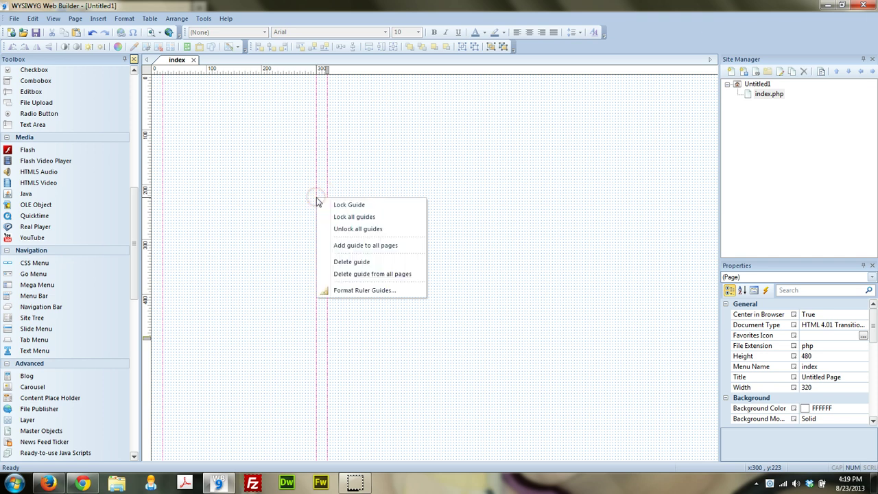
left_click(377, 220)
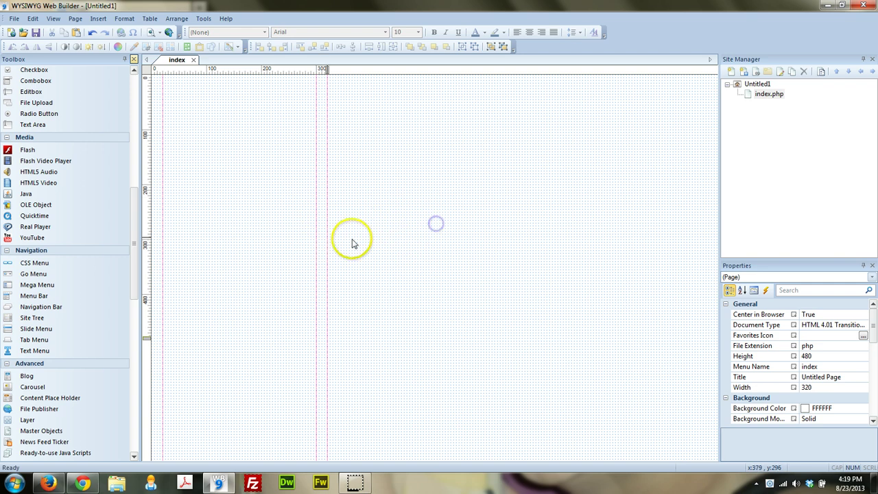
- Try to move the vertical guides to test whether they are locked
left_click_drag(328, 244, 423, 247)
left_click(323, 251)
left_click(274, 257)
left_click(317, 253)
left_click(165, 230)
left_click_drag(163, 225, 241, 218)
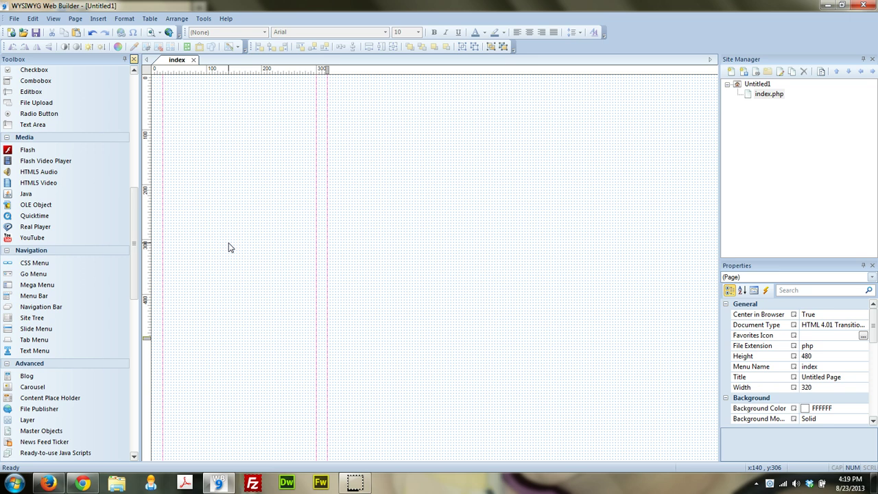
- Place a text object 280 wide at position 20, 14 between the margin guides and open its text for editing
left_click_drag(134, 231, 136, 120)
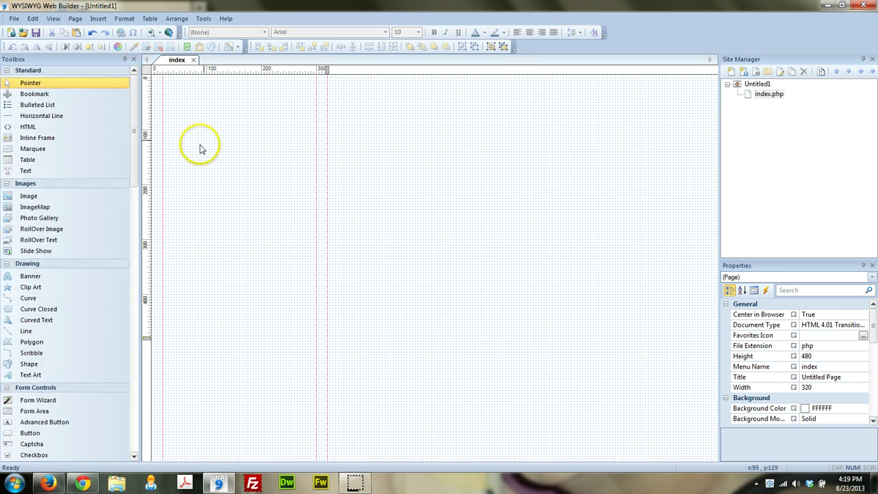
mouse_move(137, 142)
left_mouse_down()
mouse_move(145, 336)
mouse_move(150, 163)
left_mouse_up()
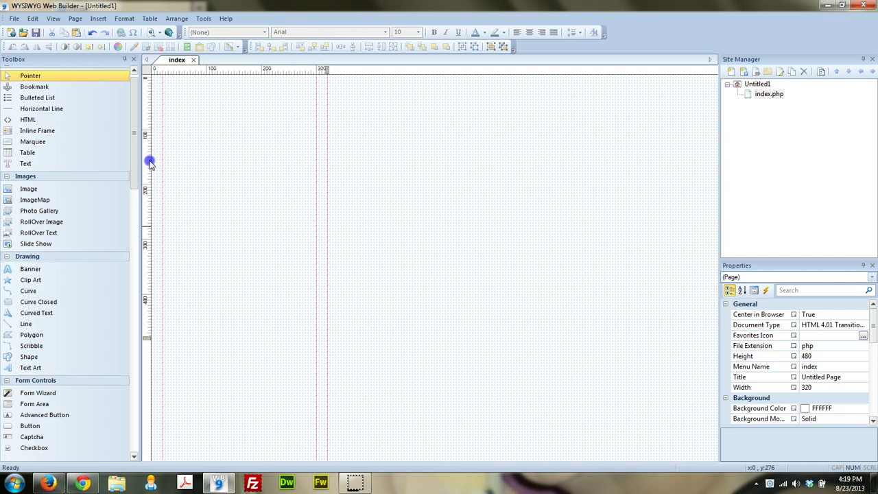
left_click_drag(122, 164, 214, 86)
left_click_drag(298, 87, 312, 87)
double_click(292, 86)
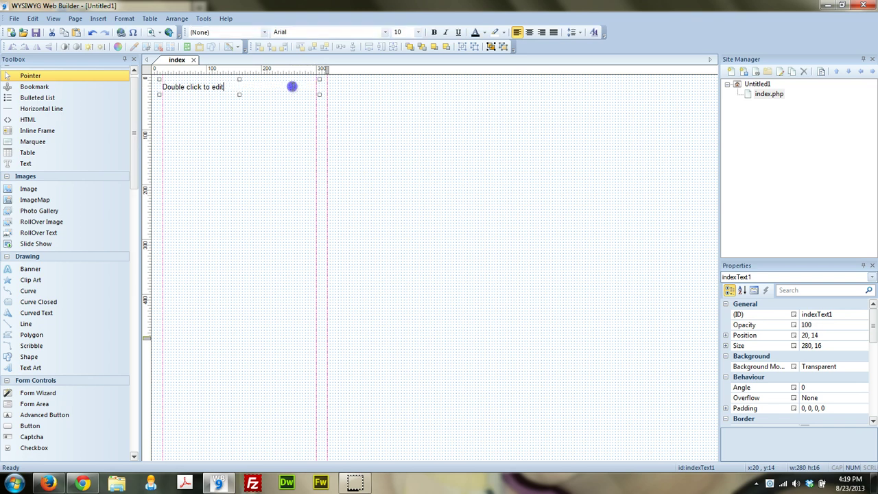
- Replace the placeholder text with "LogoText", making only the "Text" part bold
key("ctrl+a")
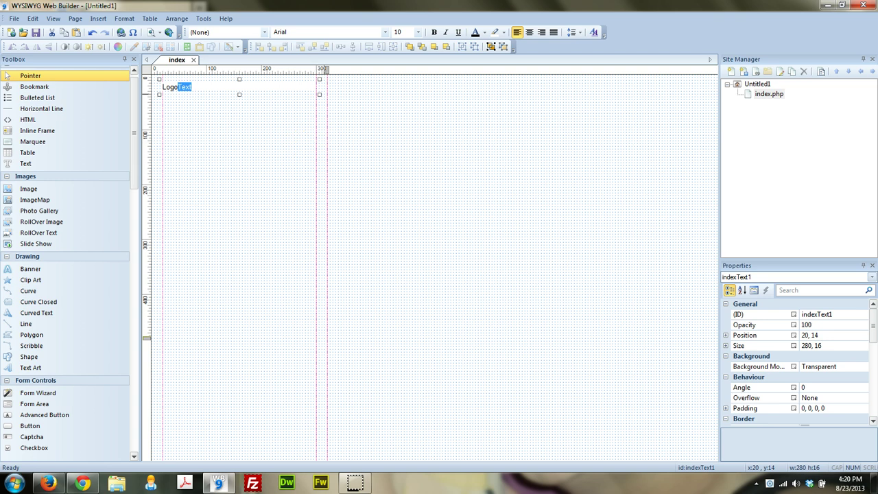
left_click(433, 32)
left_click(196, 86)
- Format the whole logo text as Tahoma, size 20, centered, and finish editing it
key("ctrl+a")
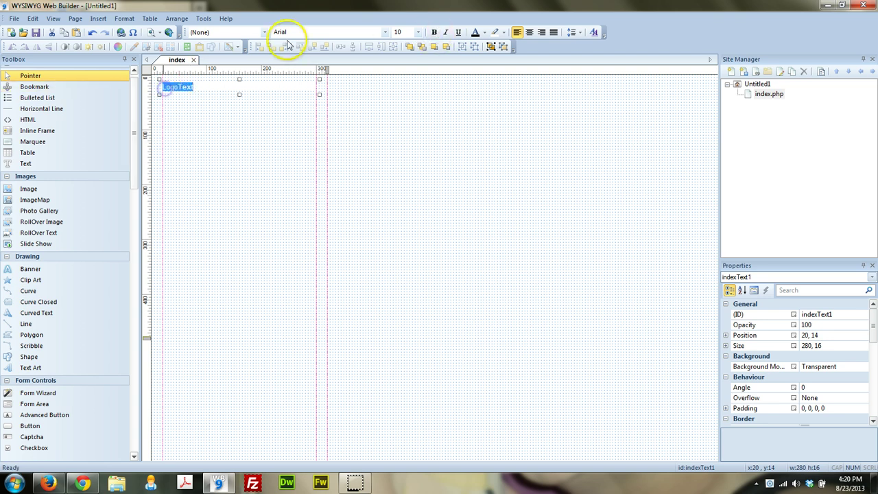
left_click(384, 32)
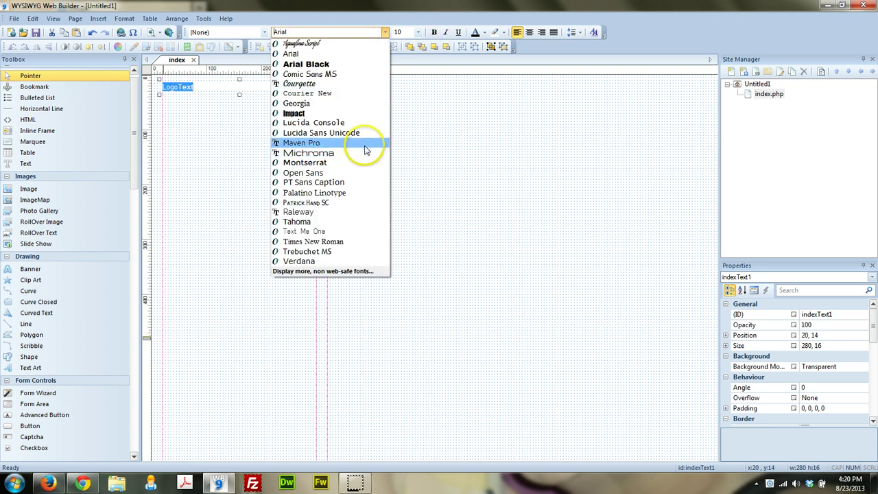
left_click(302, 222)
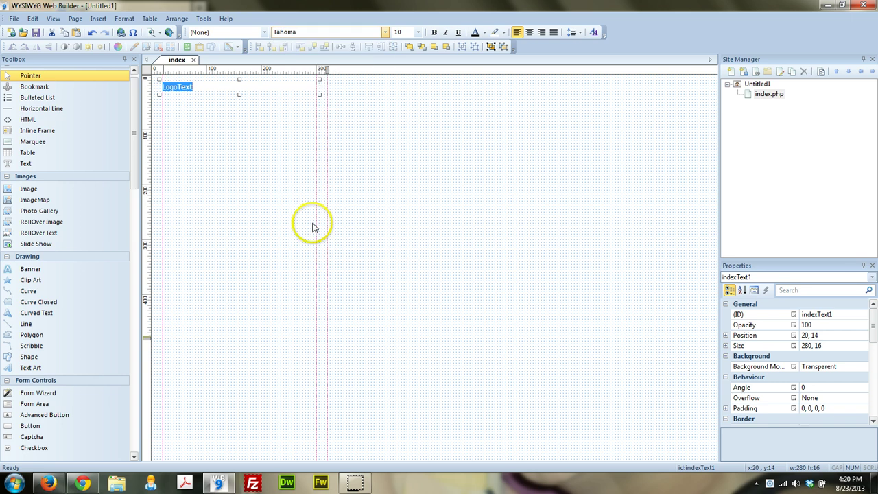
left_click(418, 32)
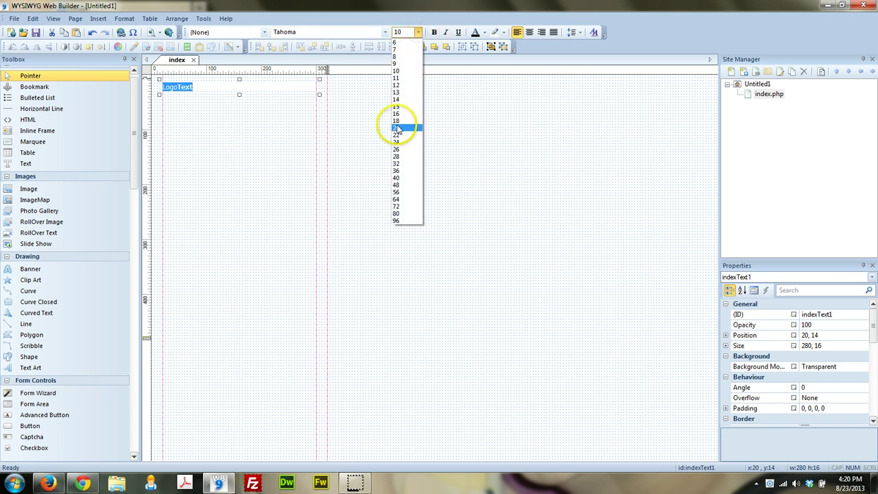
left_click(397, 129)
left_click(532, 33)
left_click(254, 127)
left_click(224, 189)
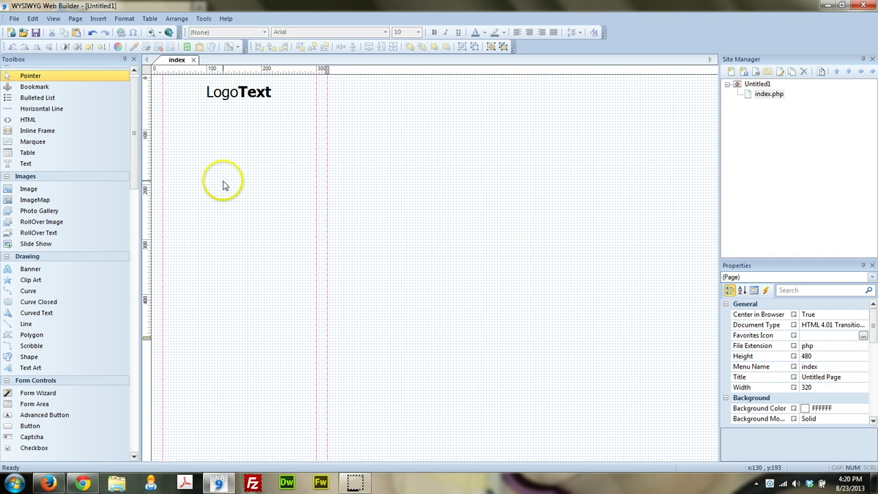
left_click_drag(138, 151, 128, 247)
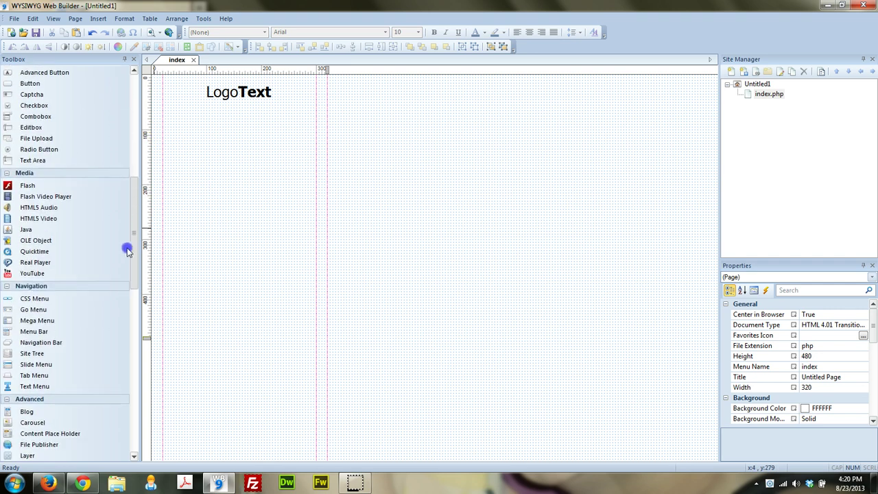
left_click_drag(136, 212, 133, 237)
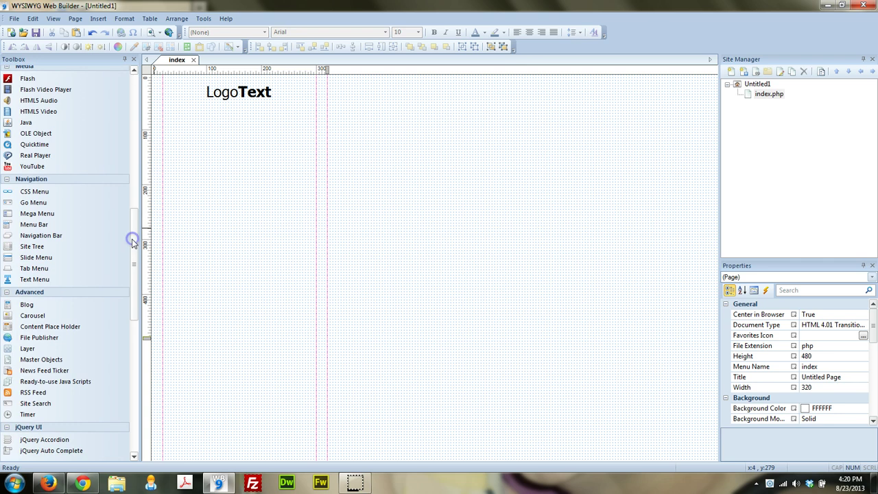
left_click_drag(34, 225, 195, 172)
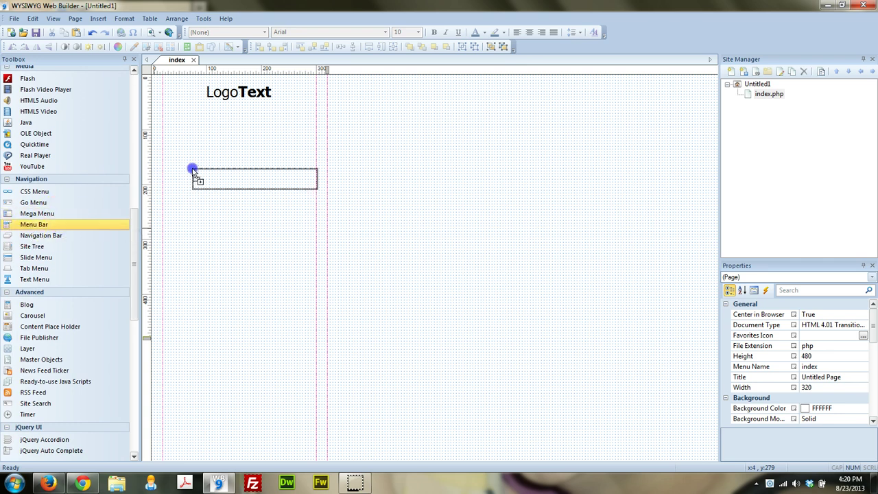
left_click_drag(194, 172, 217, 171)
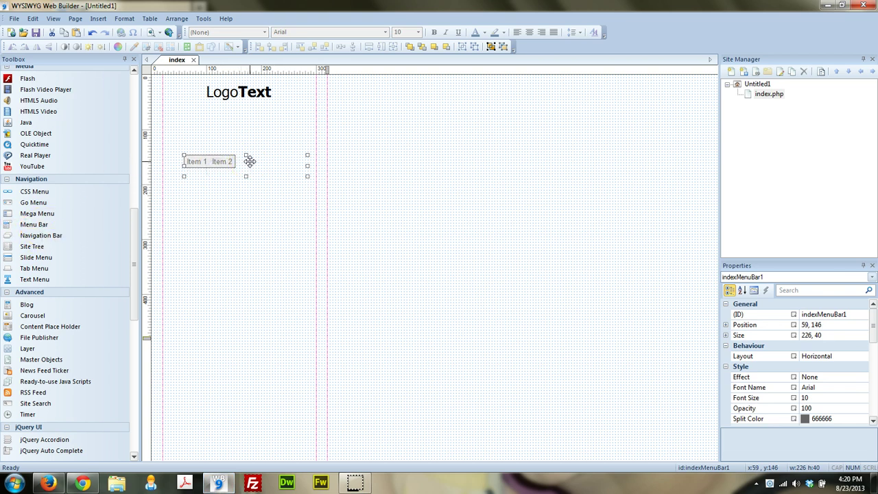
key("Delete")
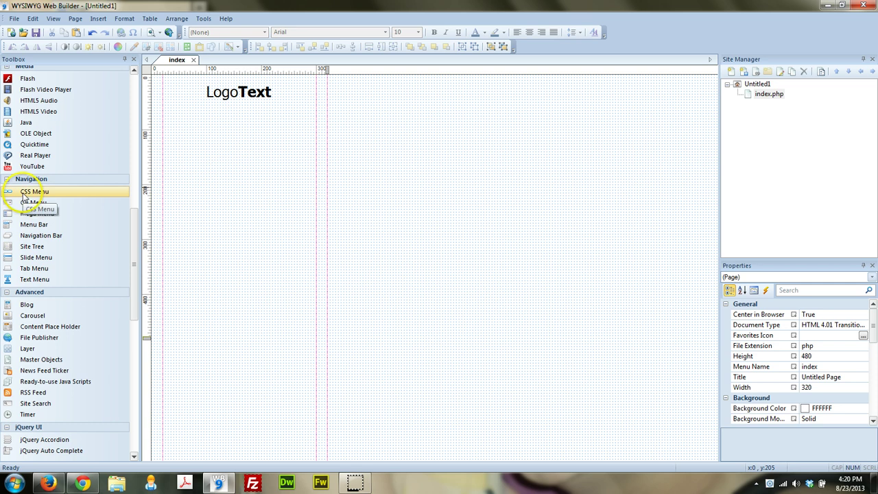
- Add a CSS menu to the page and move it to position 0, 65, just beneath the logo text
left_click_drag(23, 196, 218, 171)
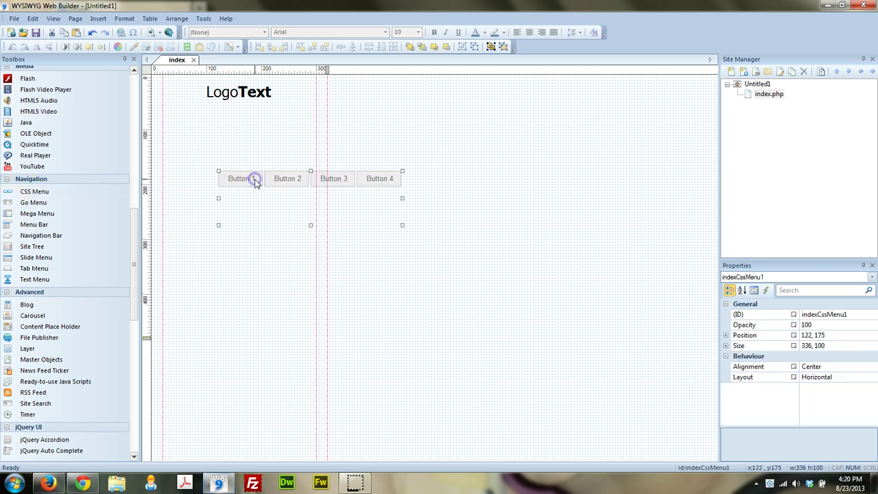
double_click(254, 178)
left_click(330, 77)
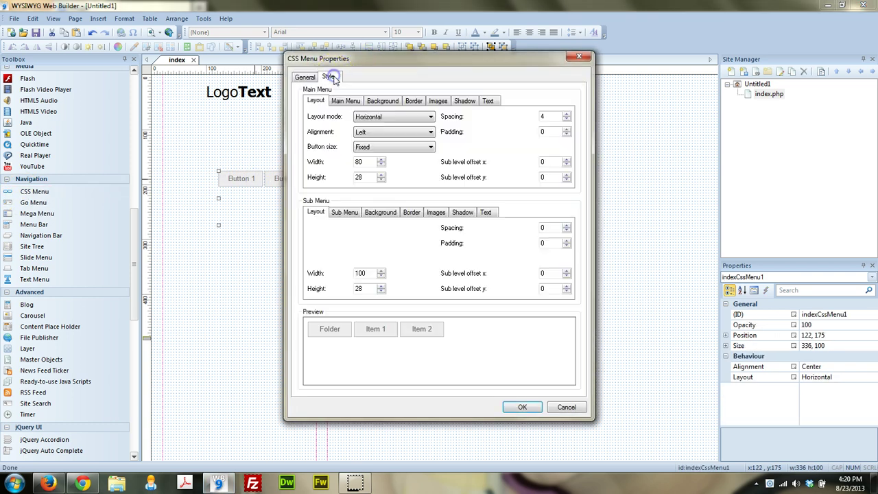
left_click(307, 77)
left_click(519, 406)
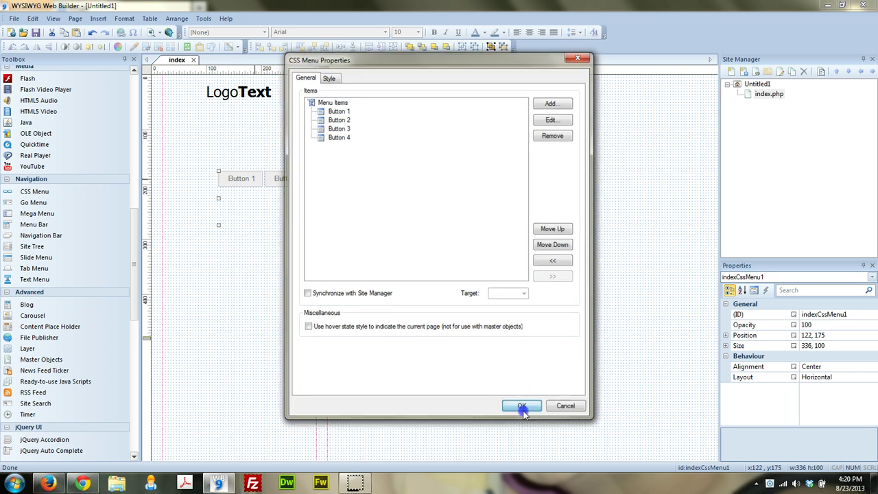
left_click(323, 205)
left_click_drag(323, 205, 233, 143)
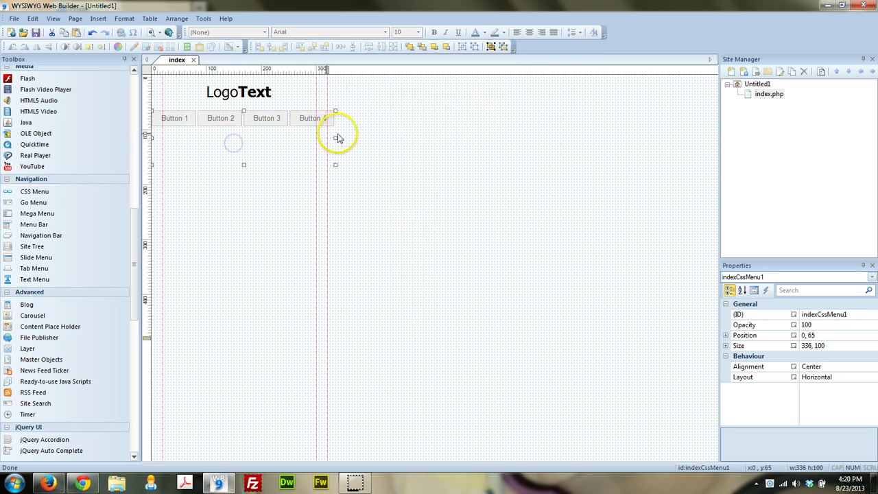
- Remove all four default buttons from the CSS menu's items
double_click(294, 121)
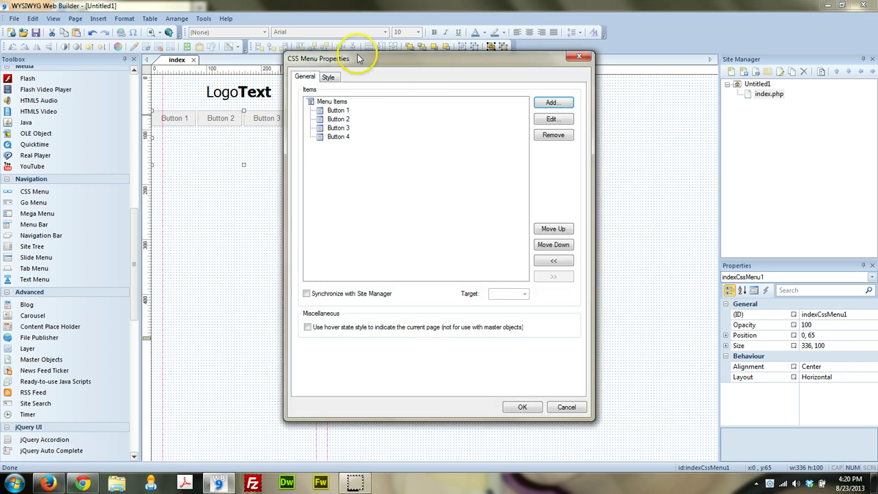
left_click(328, 76)
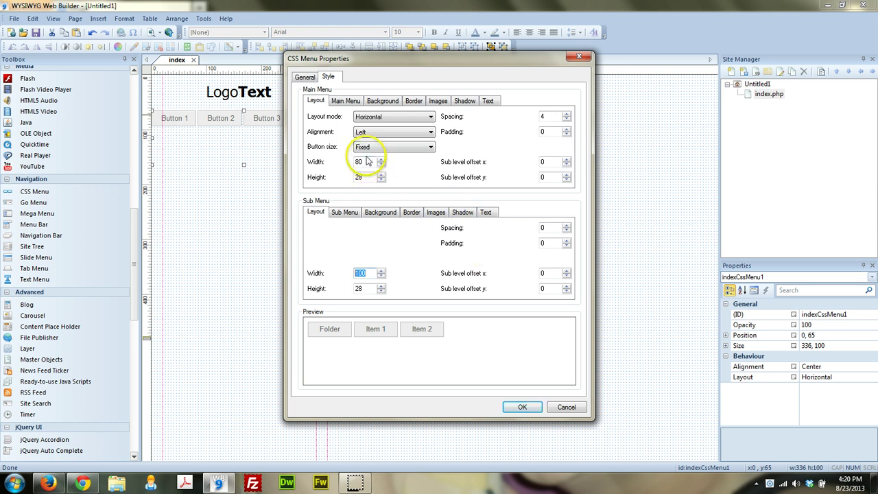
left_click(305, 77)
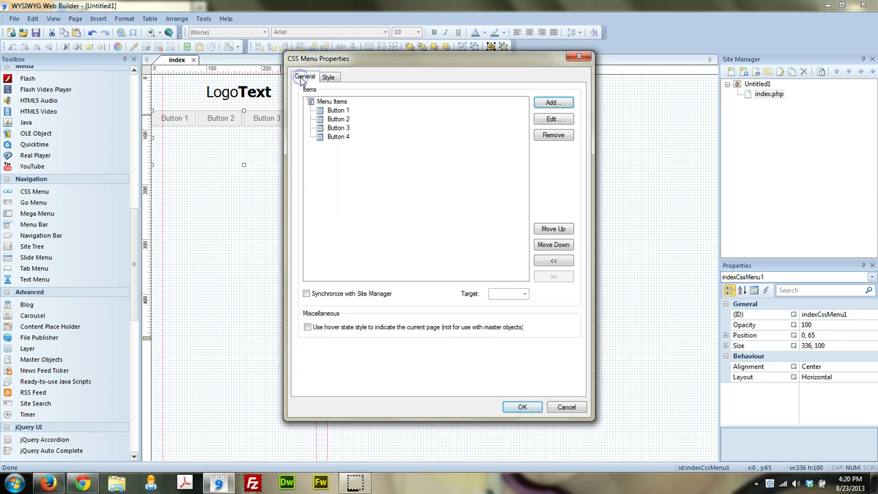
left_click(343, 112)
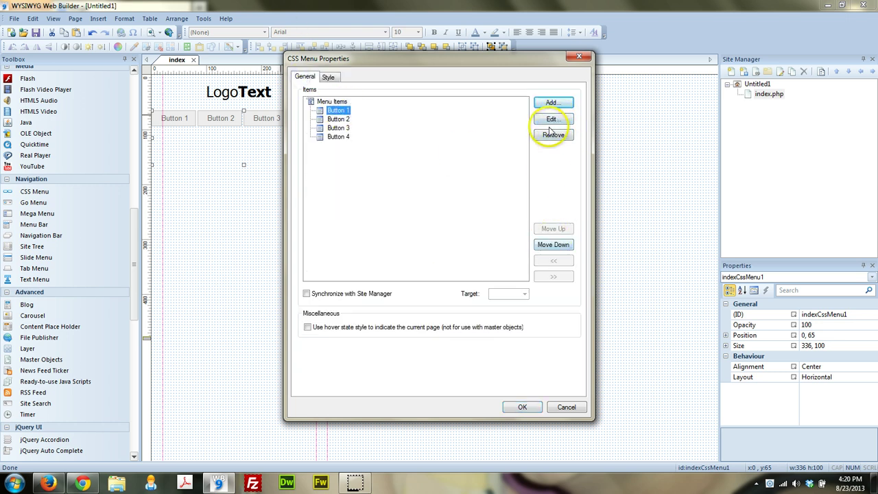
triple_click(553, 136)
- Add a top-level item named "Menu" to the CSS menu
left_click(333, 103)
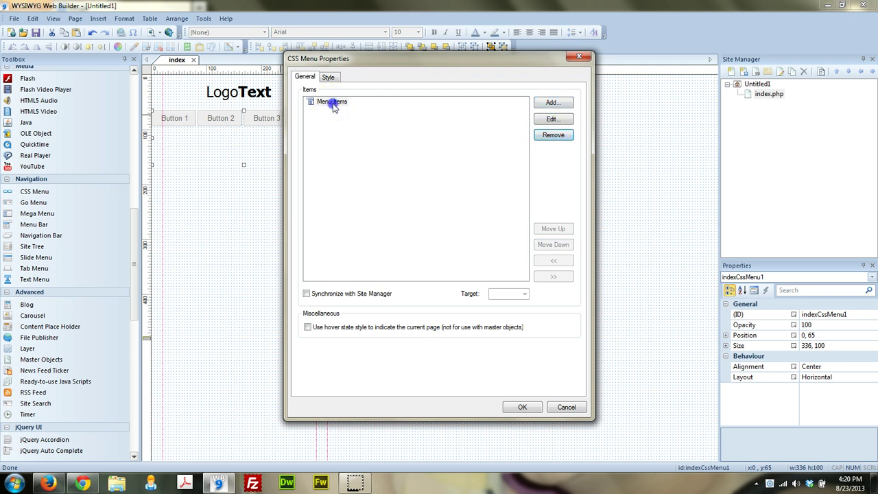
left_click(545, 104)
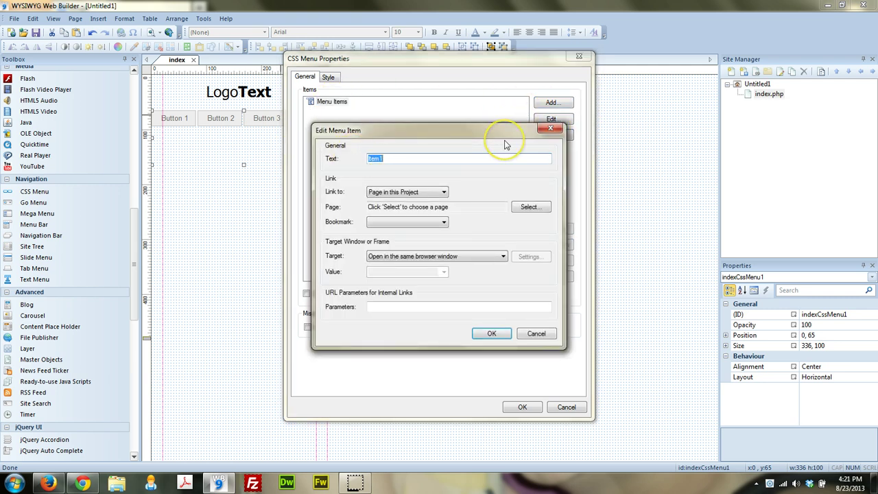
key("Return")
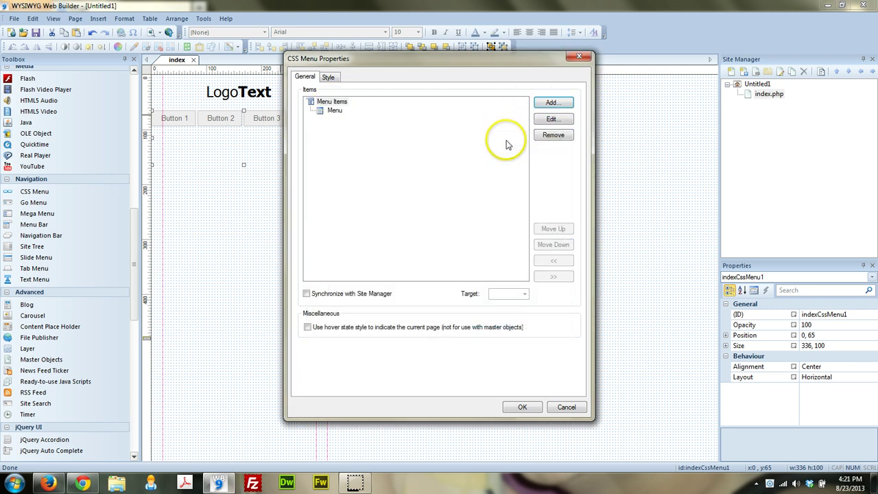
- Add the sub-items "Home", "About", "Services" and "Contact" beneath the "Menu" item
left_click(561, 104)
type("Home")
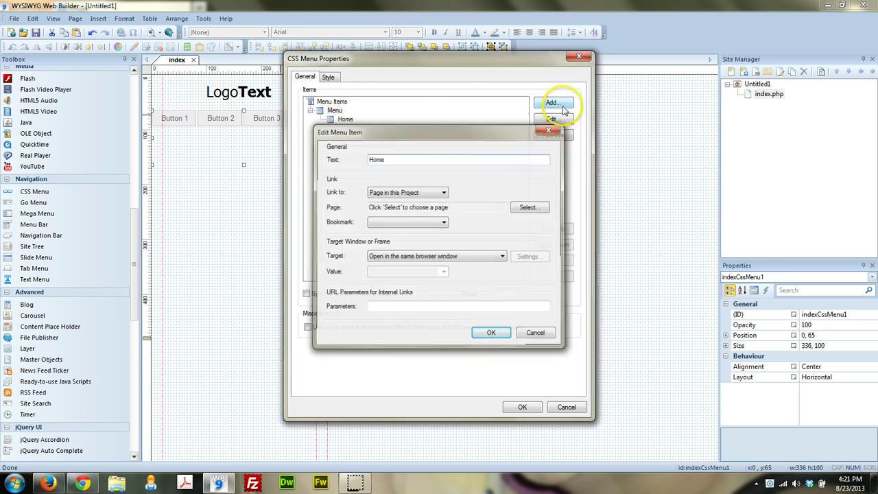
key("Return")
left_click(558, 103)
type("Ab")
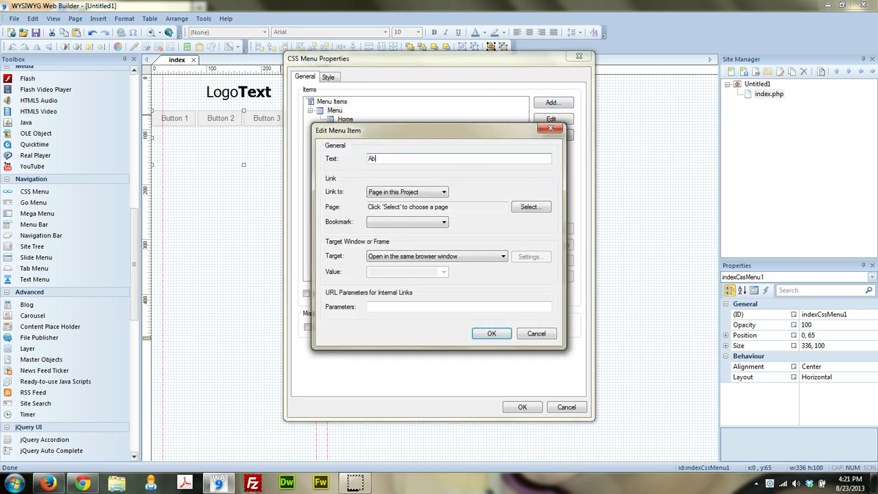
type("out")
key("Return")
left_click(560, 103)
key("Return")
left_click(558, 103)
type("Contact")
key("Return")
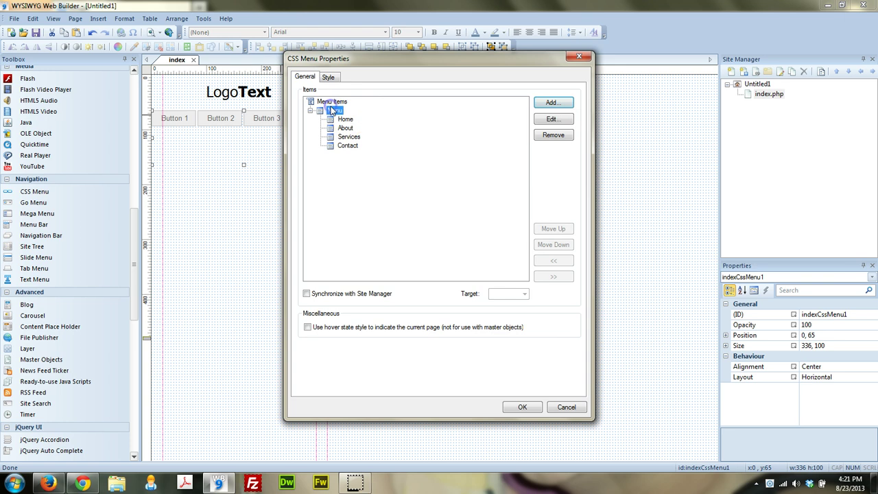
- Review the CSS menu's style settings and its item hierarchy, from the "Menu" parent down to its sub-items
left_click(329, 78)
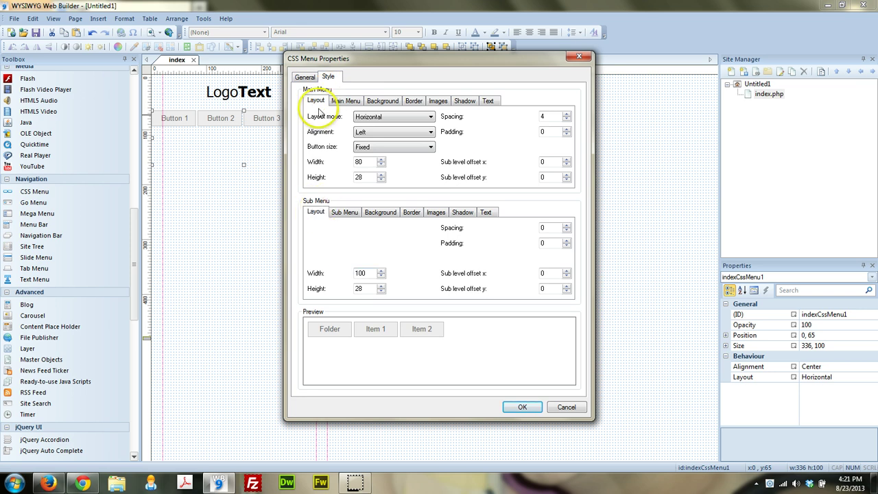
left_click(305, 76)
left_click(334, 110)
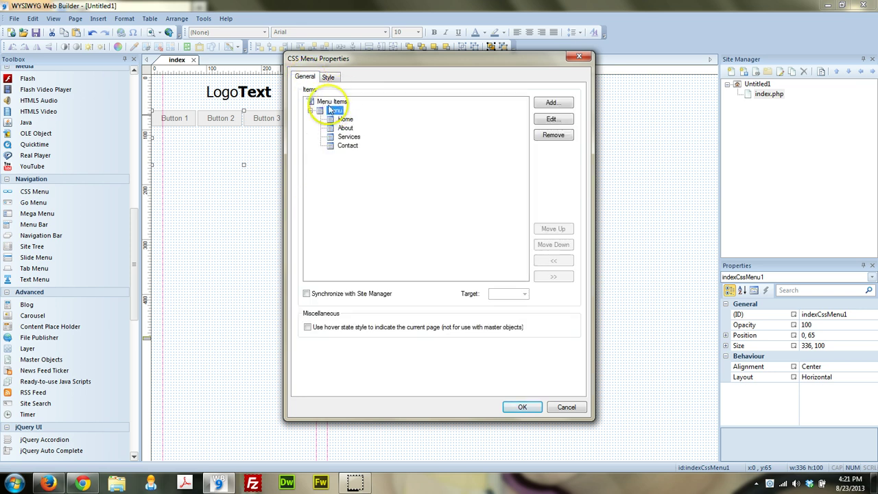
left_click(346, 118)
left_click_drag(346, 120, 348, 129)
left_click(348, 145)
left_click(345, 120)
left_click(346, 145)
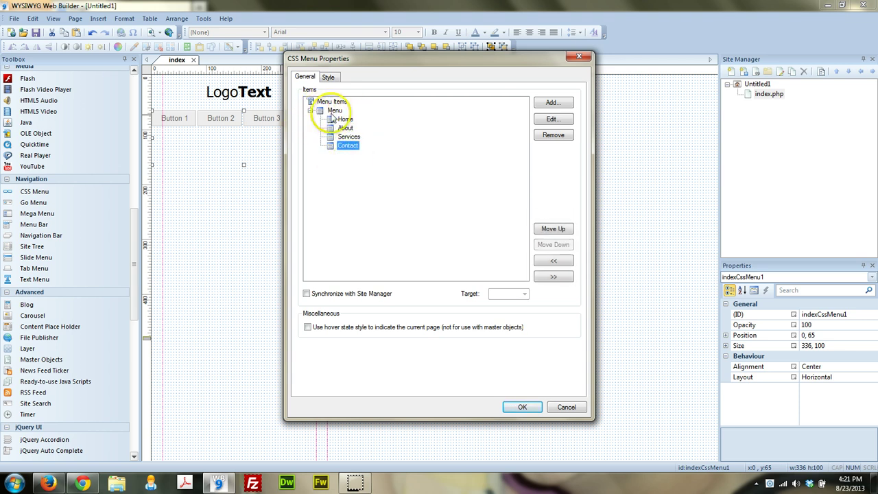
- Try the Variable button size for the main menu's layout, and switch it back to Fixed
left_click(328, 77)
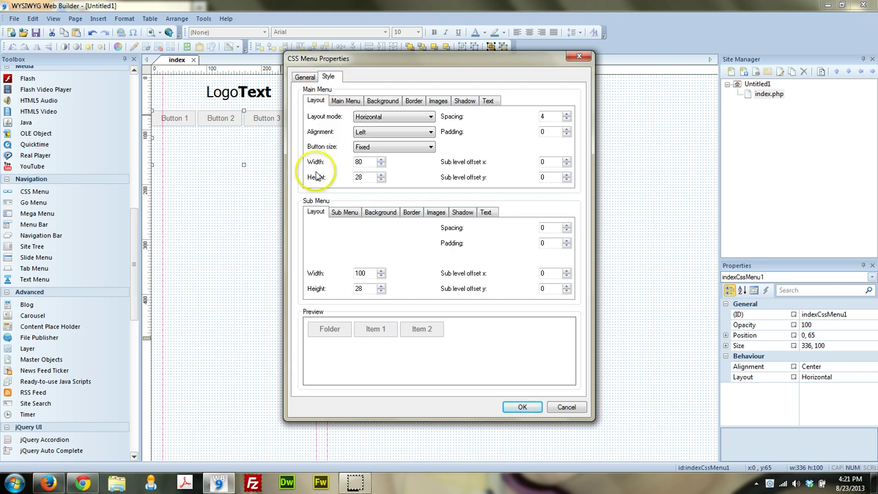
left_click(385, 117)
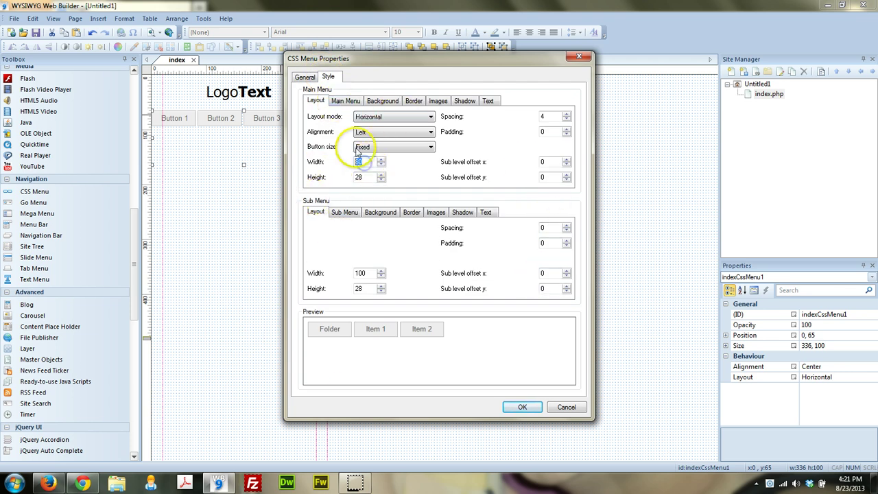
left_click(364, 157)
double_click(362, 162)
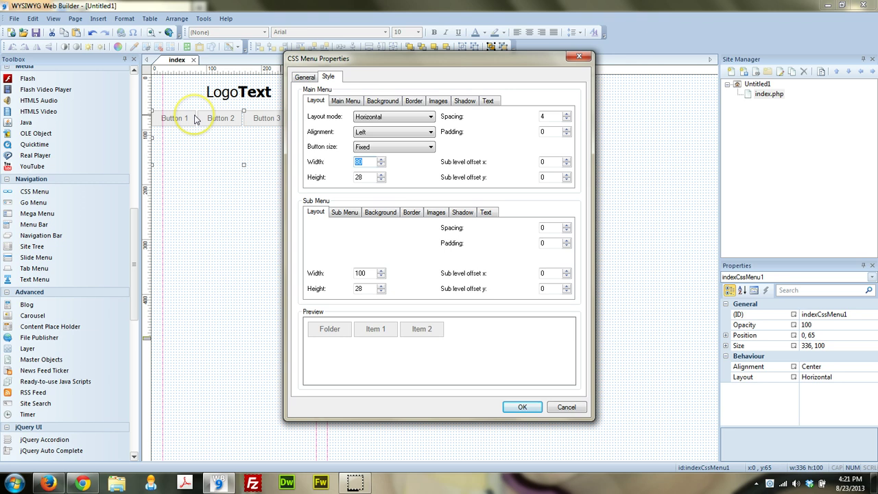
left_click(364, 147)
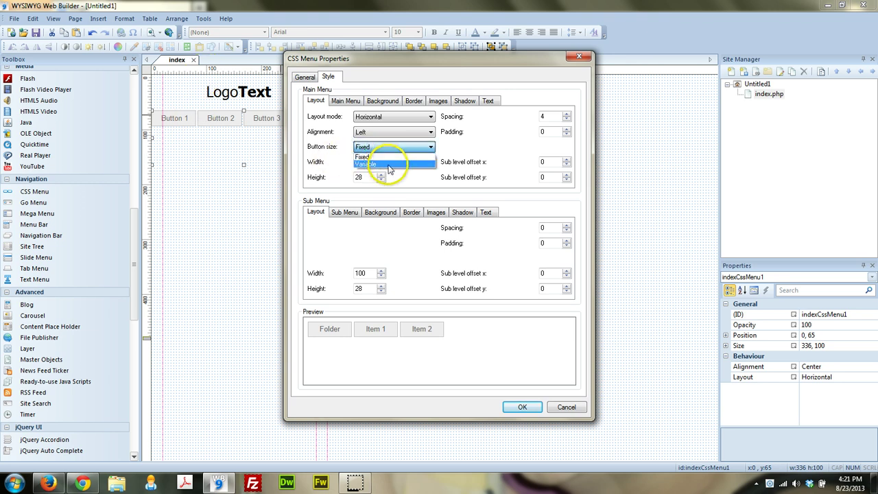
left_click(420, 165)
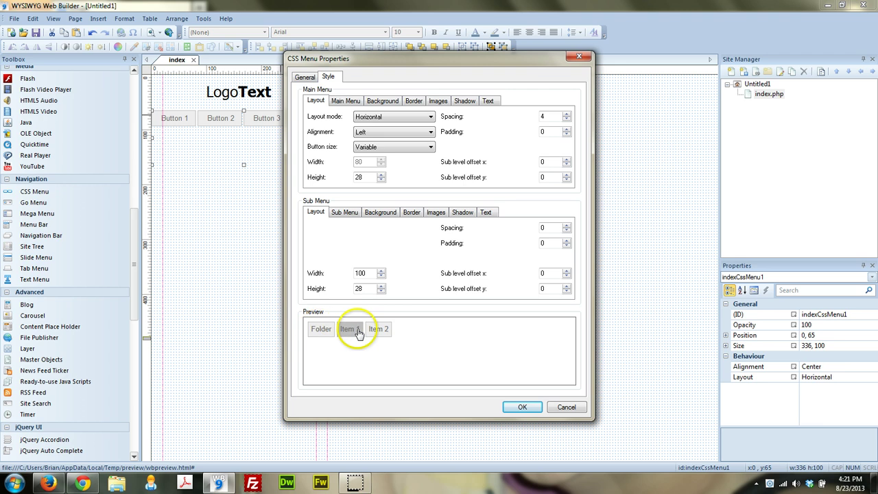
left_click(383, 149)
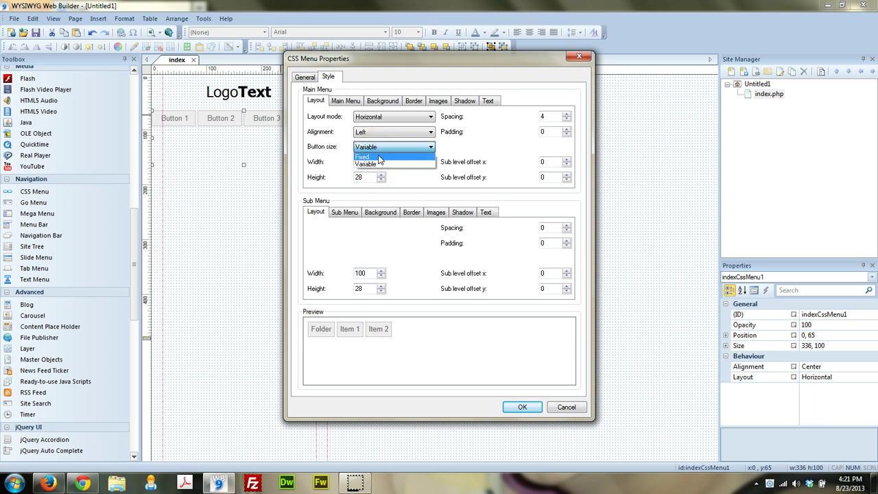
left_click(381, 159)
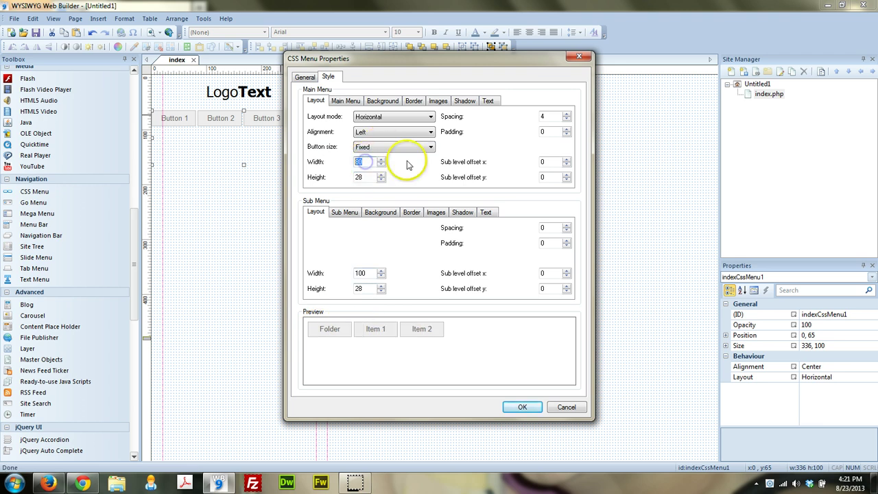
- Set the main menu's button width to 320 and its height to 45
type("320")
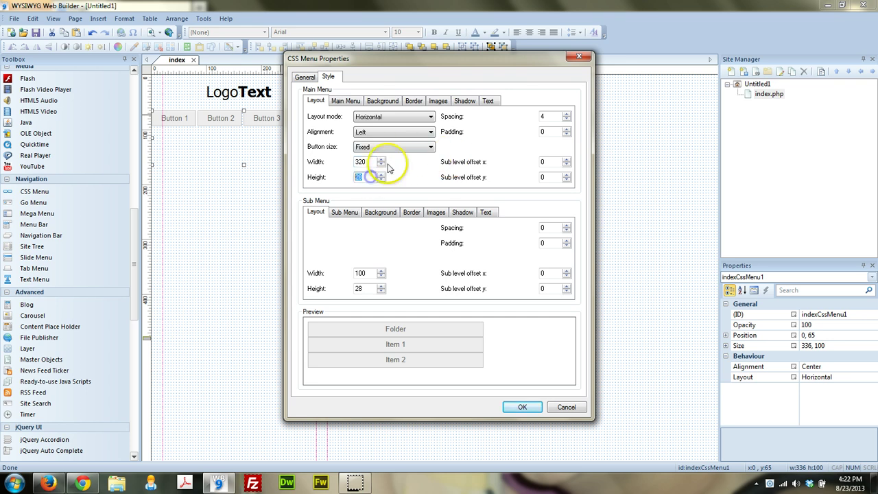
type("50")
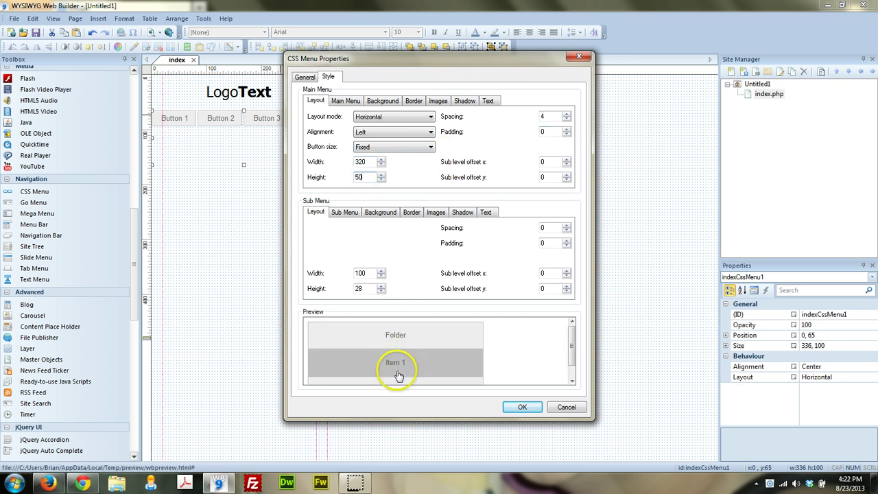
type("40")
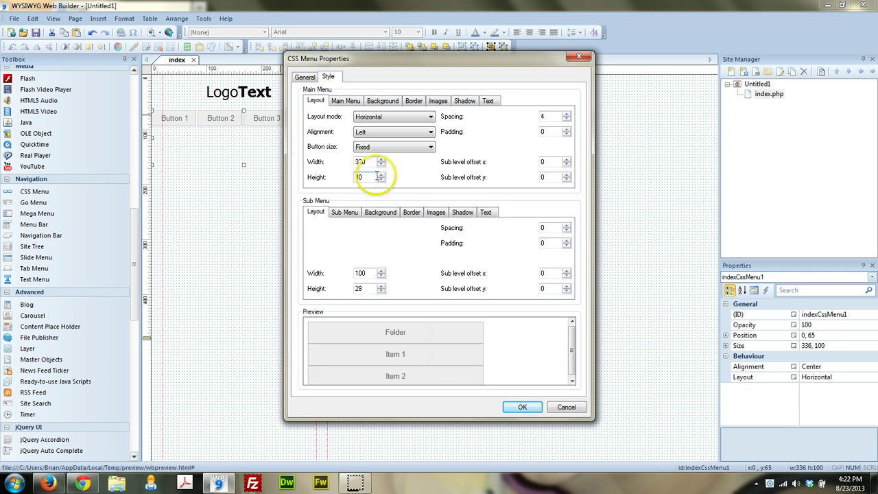
type("45")
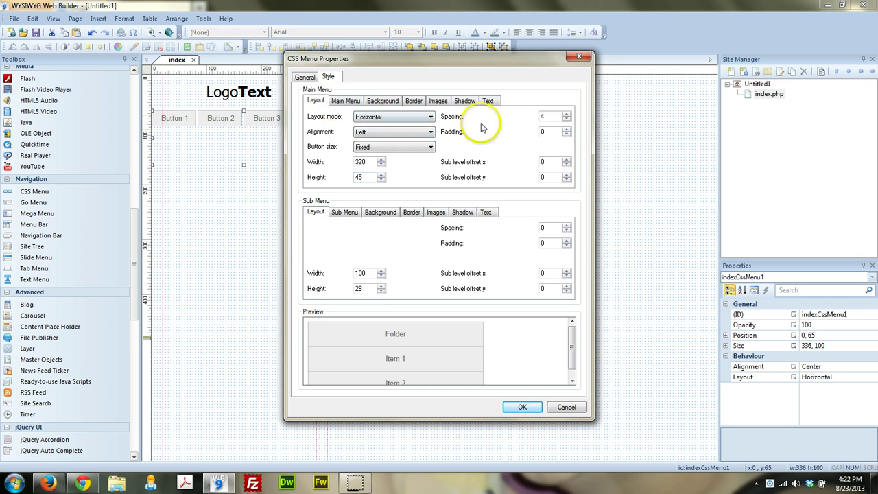
- Give the main menu a Solid background in bright blue (#1E90FF)
left_click(343, 101)
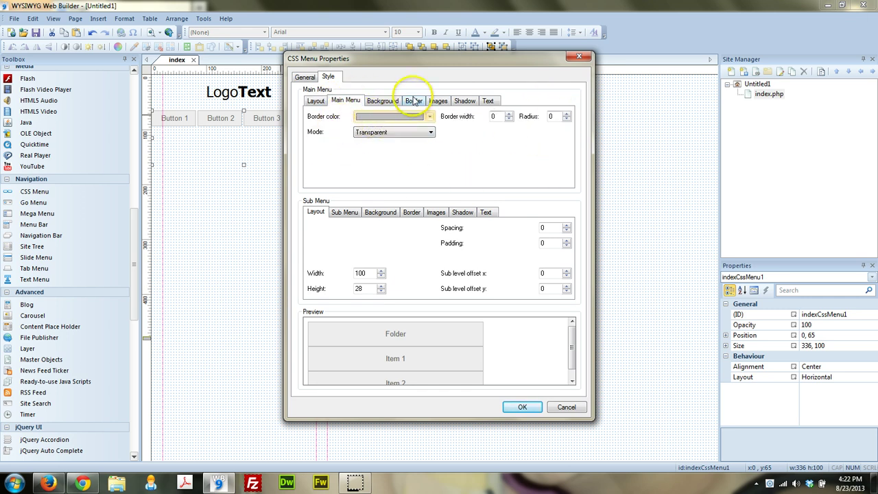
left_click(382, 101)
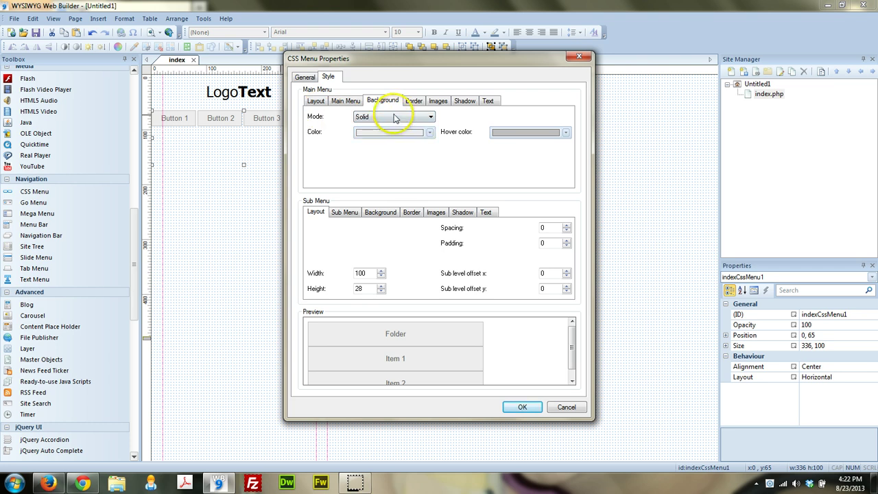
left_click(396, 117)
left_click(394, 126)
left_click(396, 134)
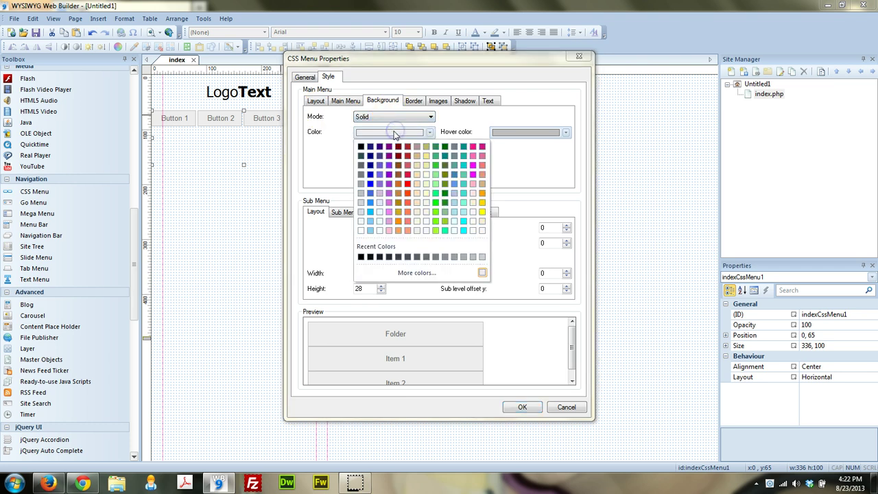
left_click(372, 203)
- Set the main menu's background hover color to a darker custom shade of the blue, with a luminosity of 97
left_click(503, 132)
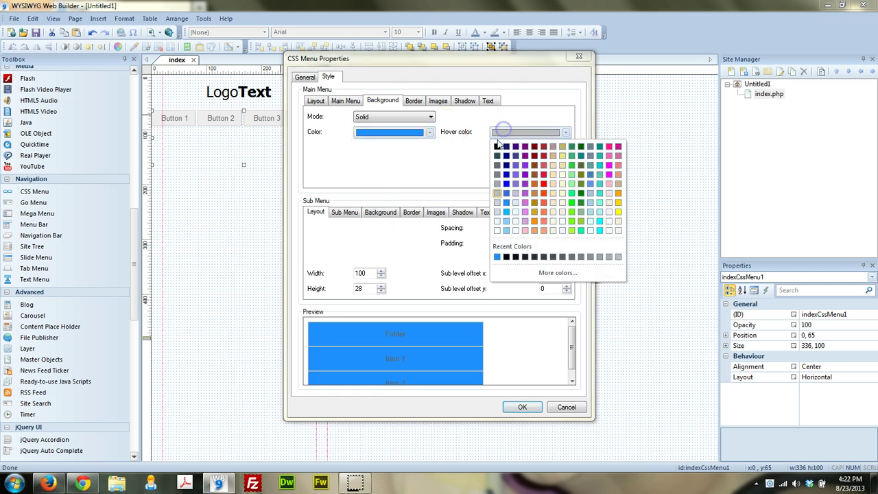
left_click(497, 257)
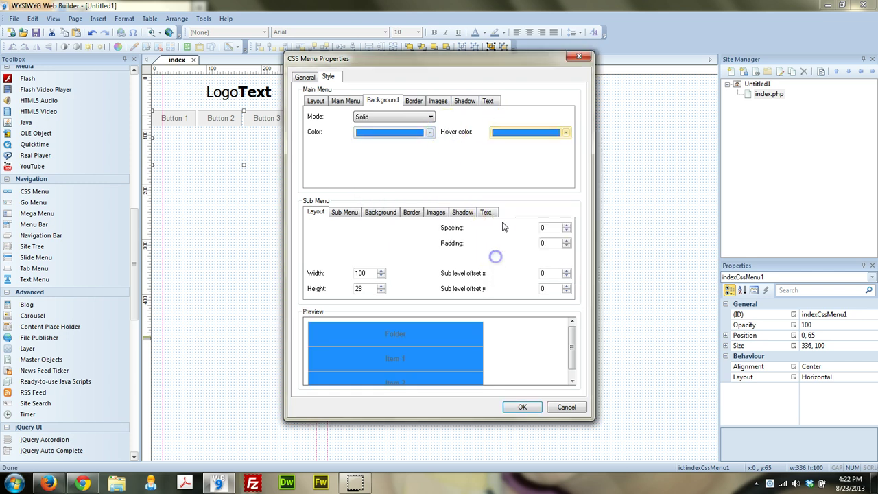
left_click(532, 134)
left_click(580, 319)
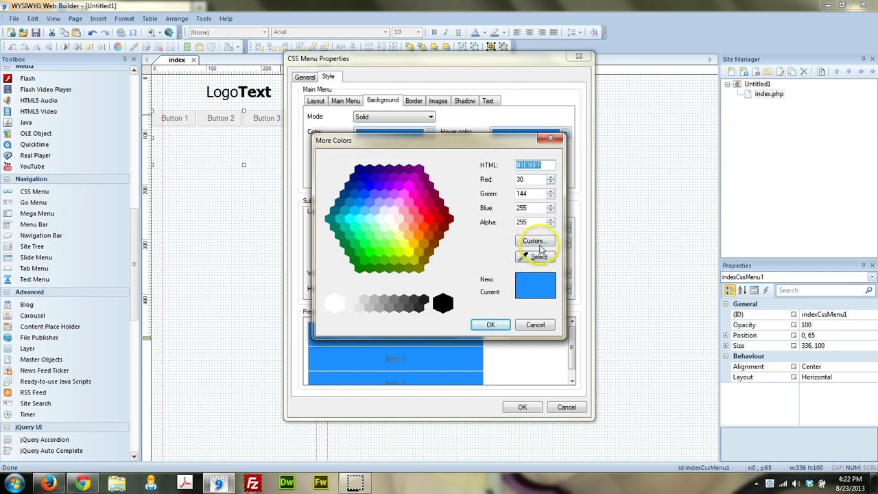
left_click(534, 241)
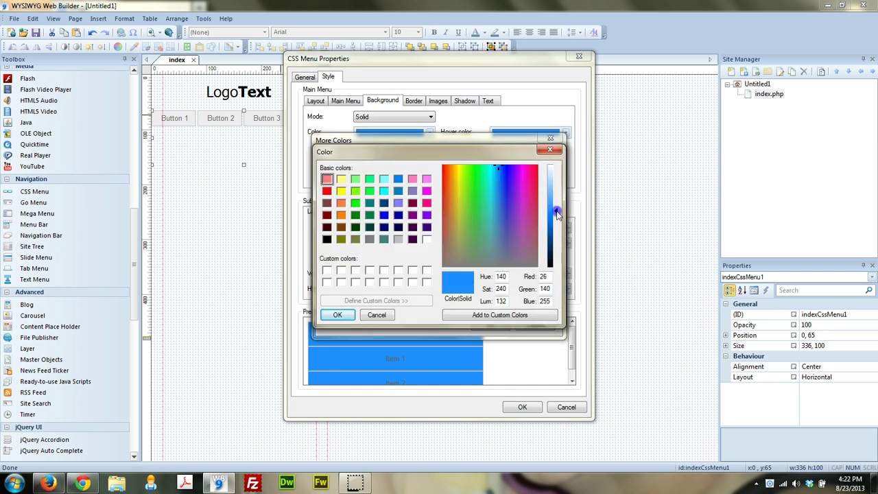
left_click_drag(557, 215, 558, 223)
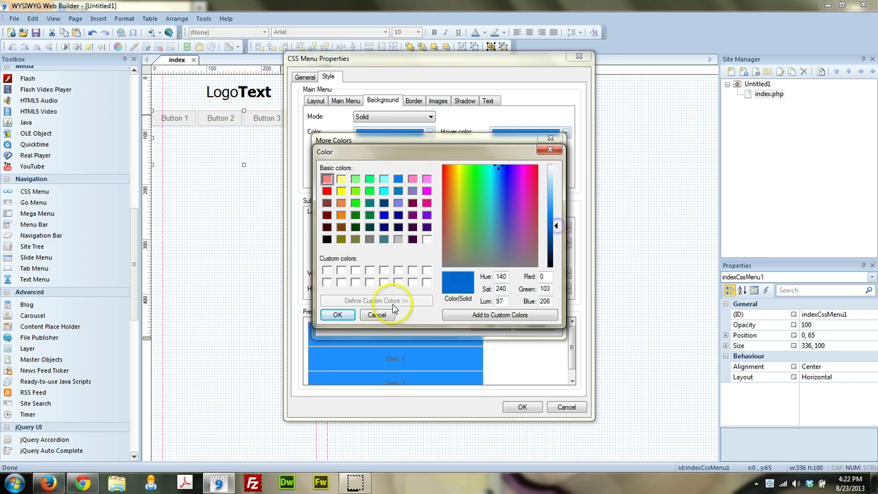
left_click(338, 315)
left_click(496, 318)
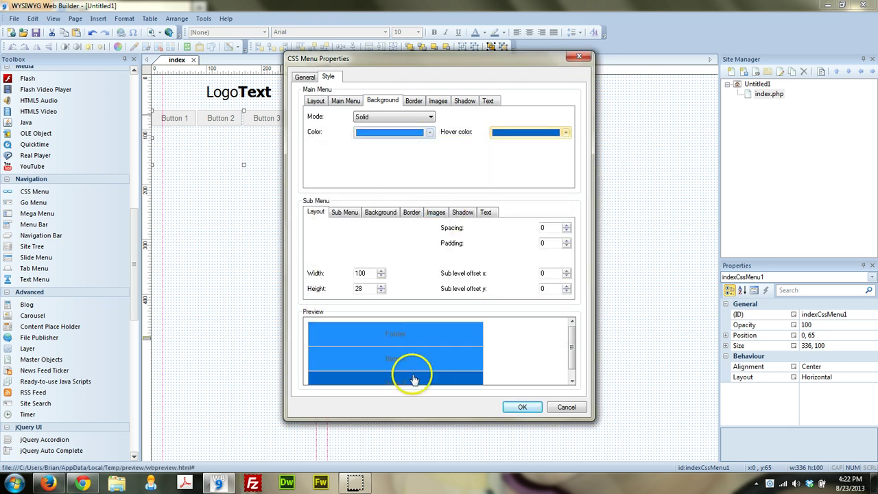
- Set the main menu's border width to 0 and check its image and shadow settings
left_click(414, 101)
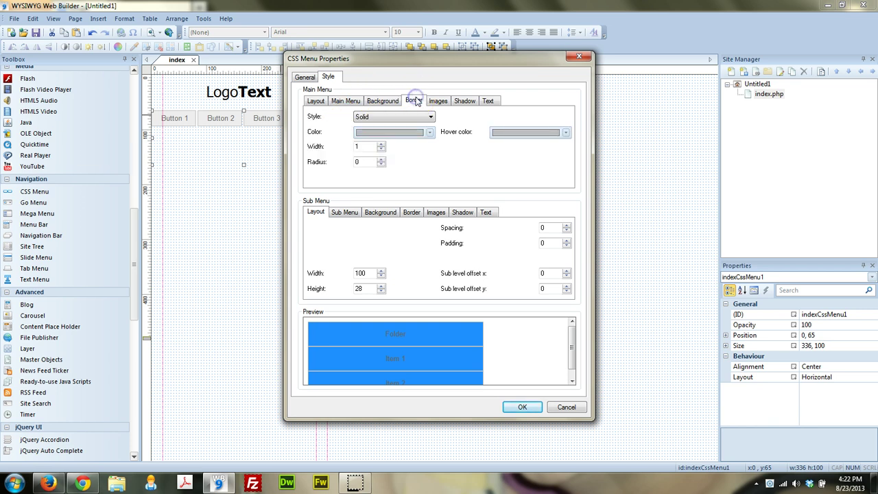
left_click(382, 149)
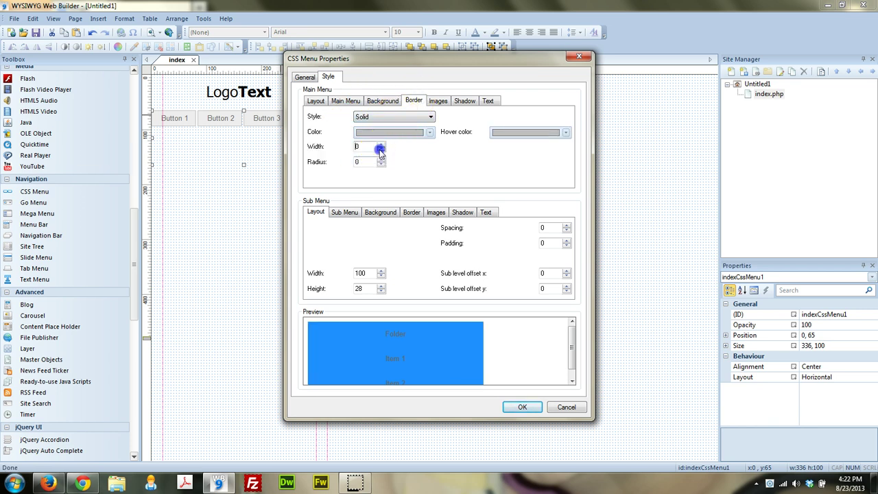
left_click(440, 102)
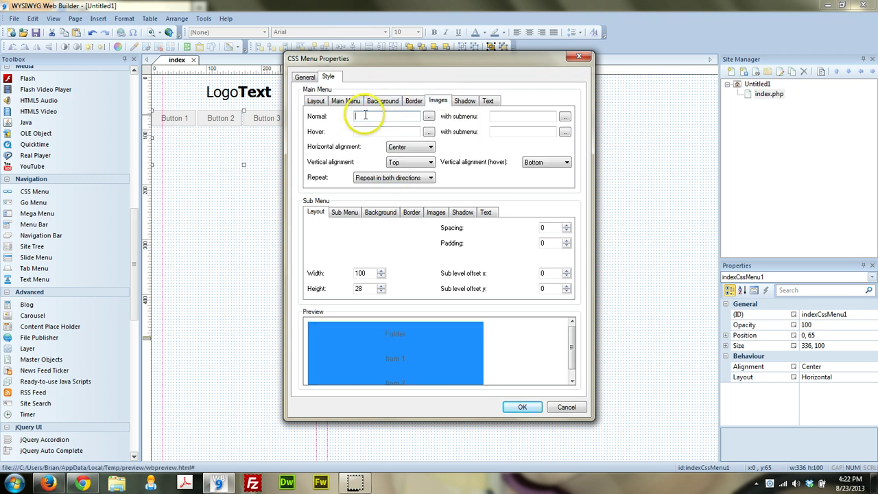
left_click(464, 102)
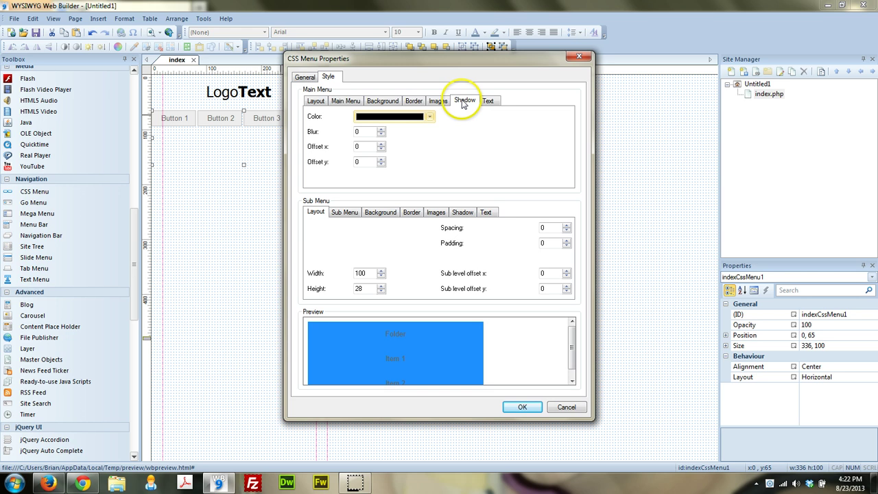
- Set the main menu's text font to Tahoma at size 12
left_click(488, 101)
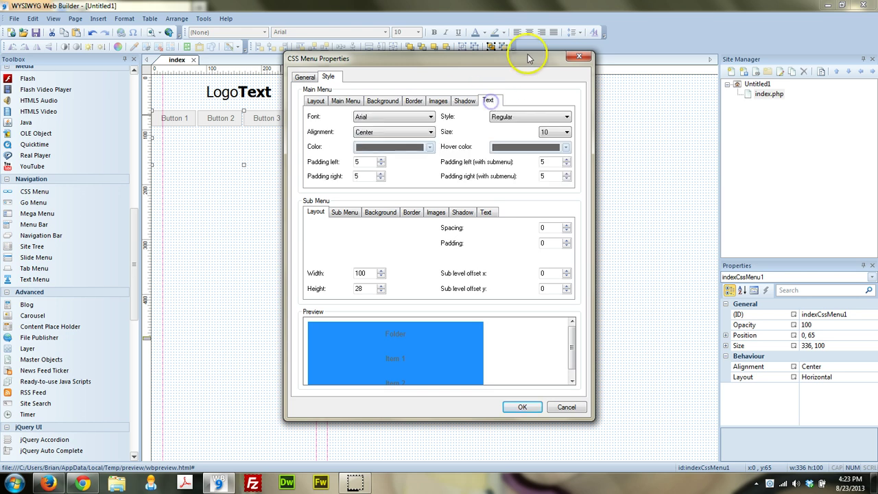
left_click(377, 122)
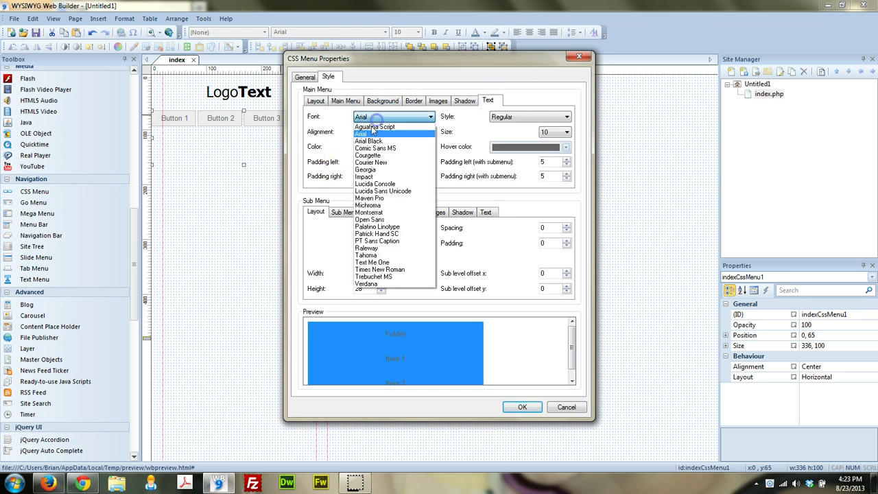
left_click(374, 255)
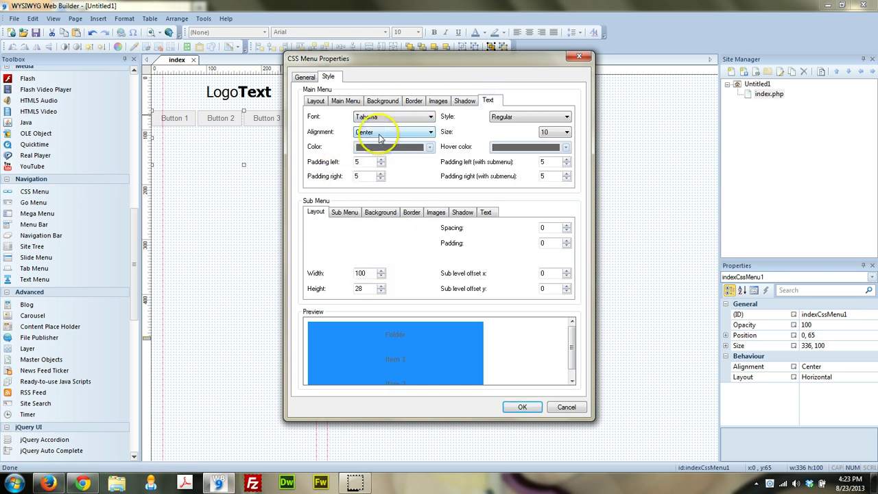
left_click(564, 132)
left_click(551, 185)
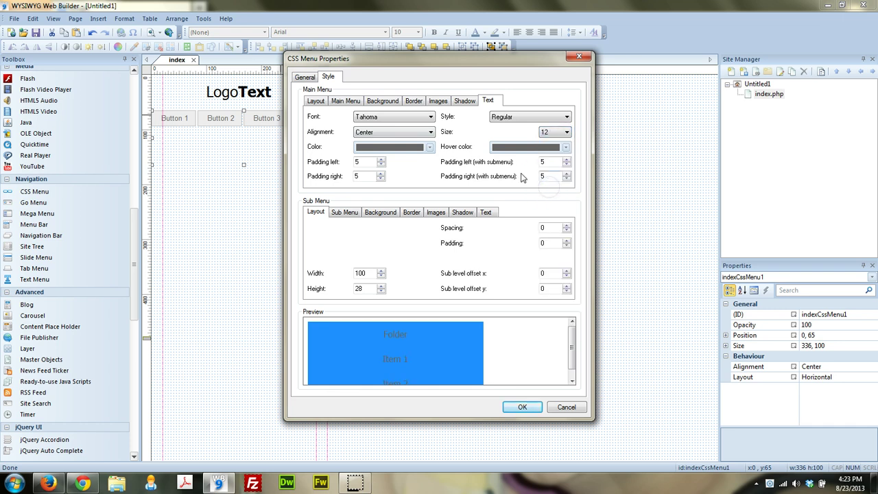
- Set both the main menu's text color and text hover color to white, leaving the style Regular
left_click(391, 147)
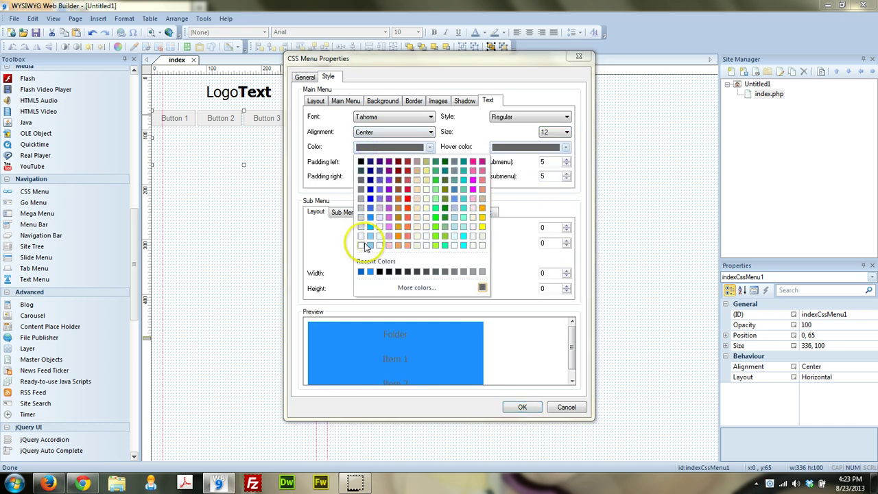
left_click(366, 246)
left_click(565, 147)
left_click(496, 245)
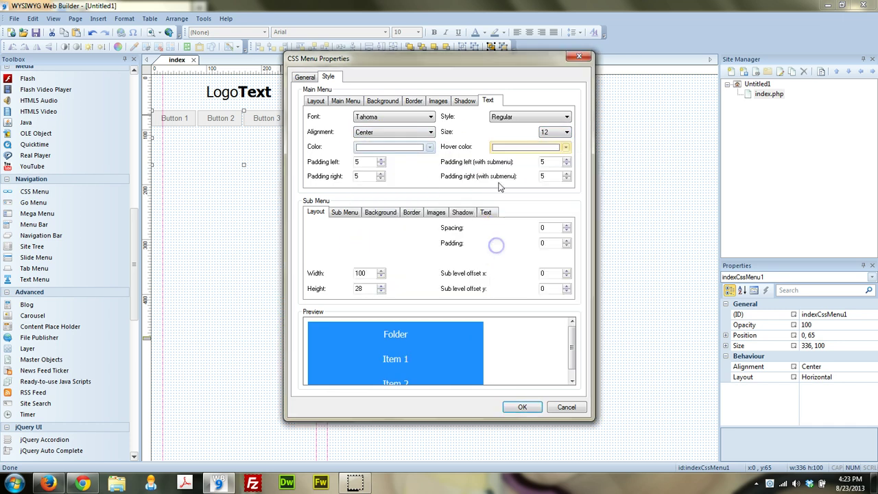
left_click(370, 162)
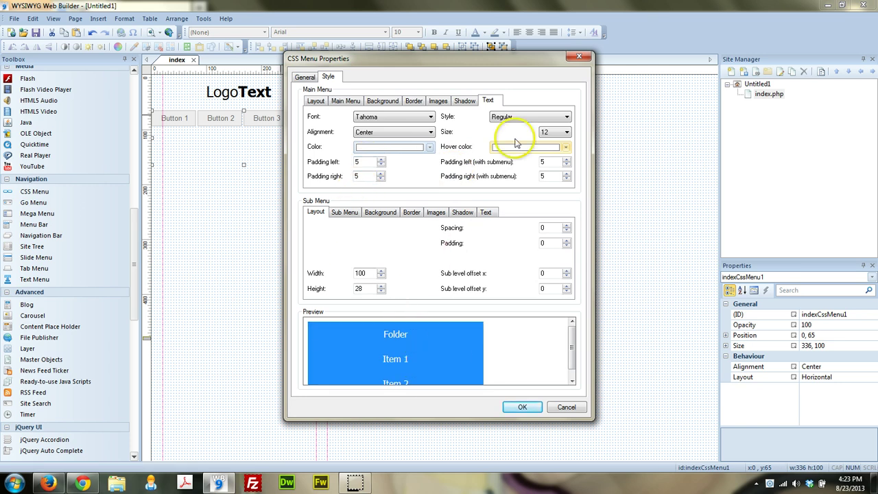
left_click(496, 117)
left_click(497, 117)
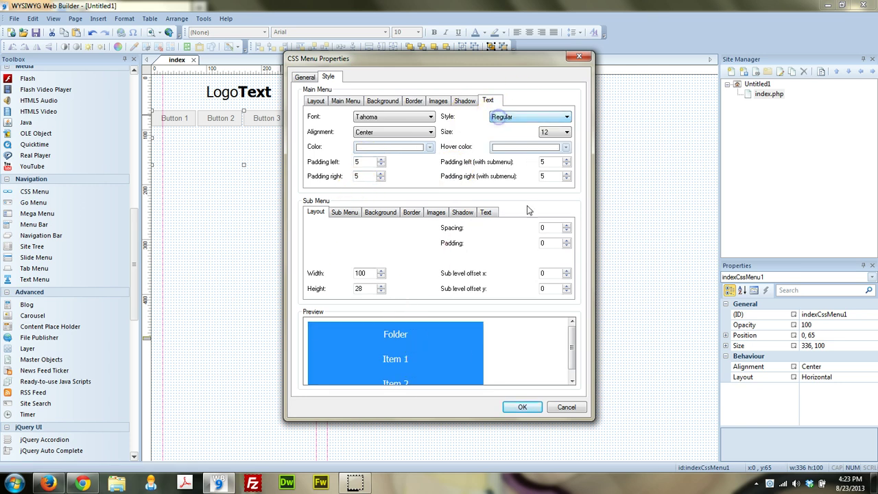
- Give the sub menu a Solid background with the same bright blue (#1E90FF) for its normal and hover colors
left_click(350, 213)
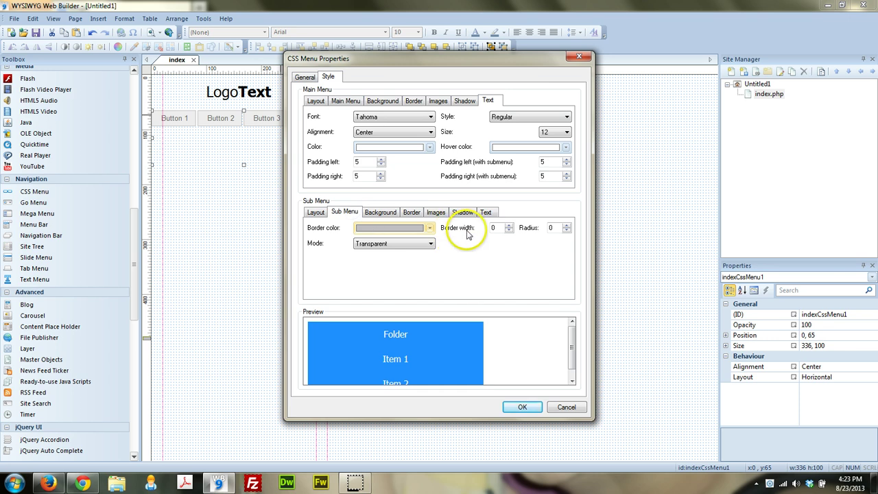
left_click(384, 215)
left_click(394, 228)
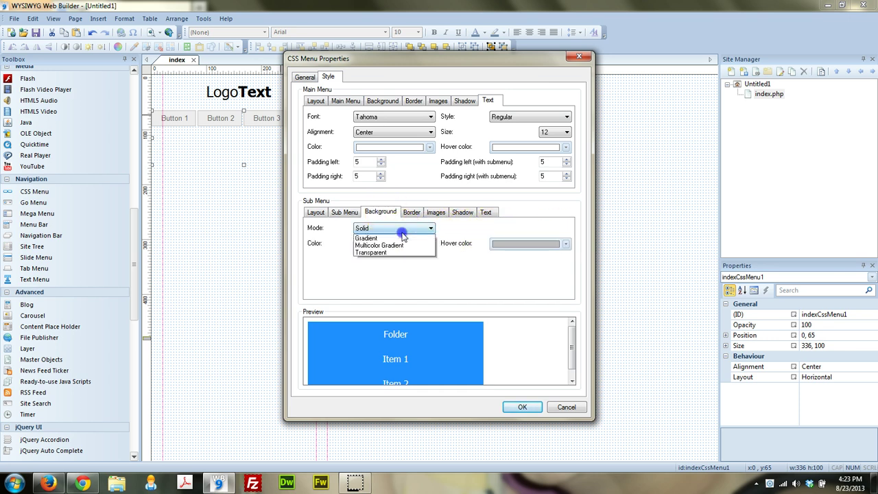
left_click(388, 234)
left_click(392, 244)
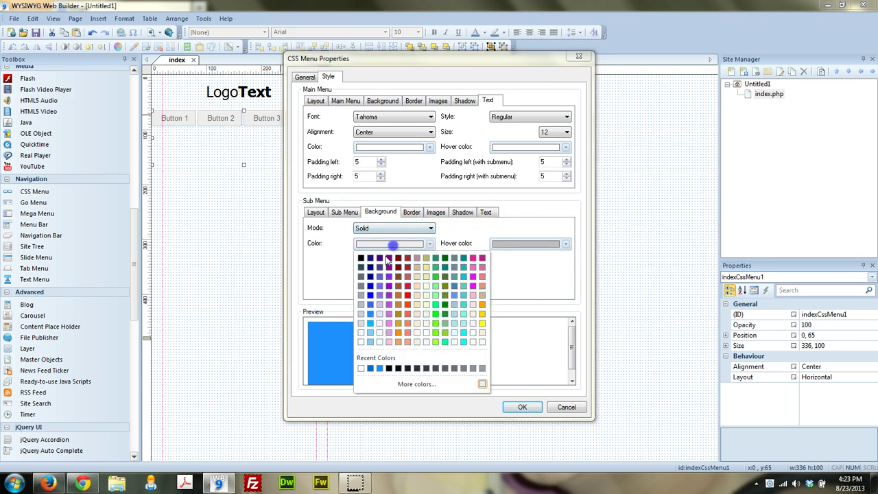
left_click(380, 369)
left_click(510, 243)
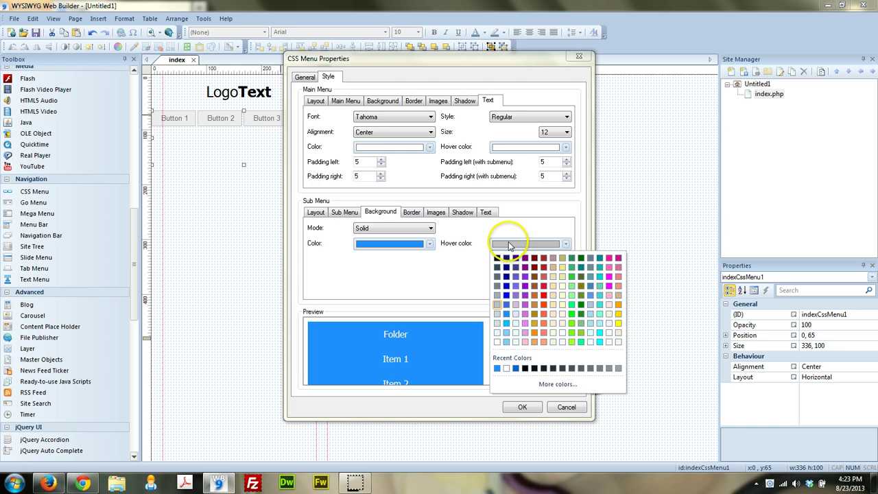
left_click(498, 368)
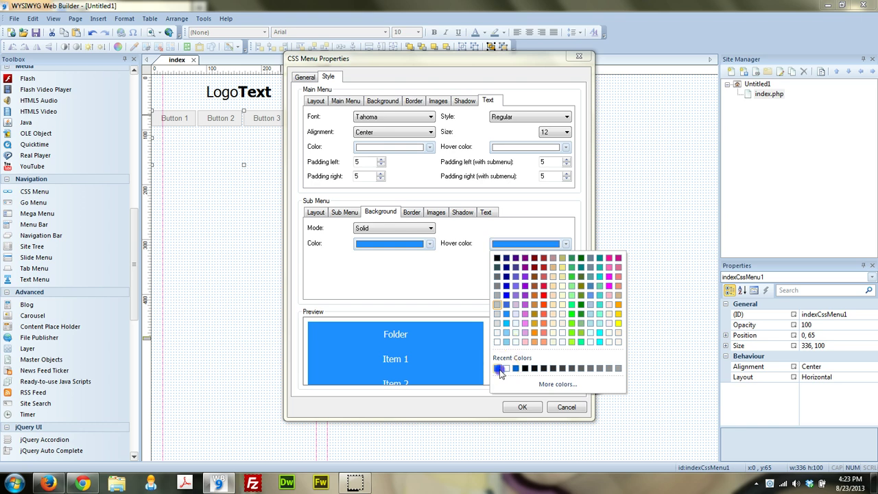
- Remove the sub menu's border and check its image and shadow settings
left_click(412, 212)
left_click(382, 260)
left_click(436, 213)
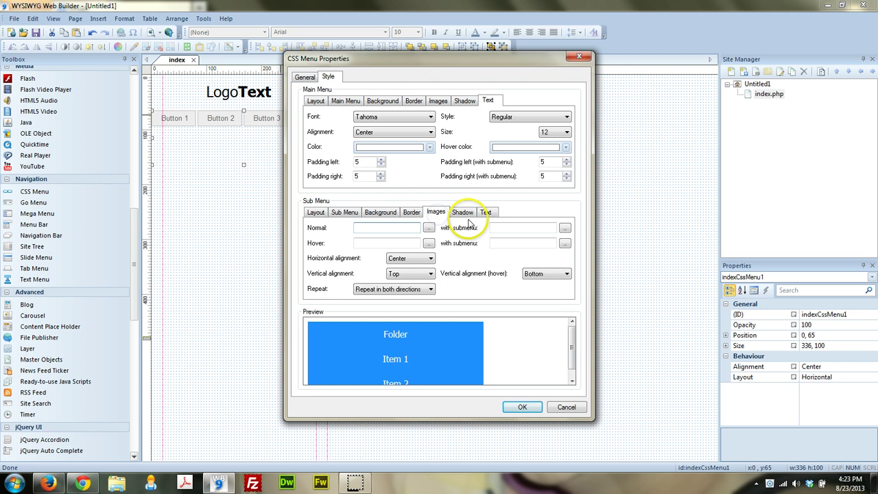
left_click(463, 213)
- Set both the sub menu's text color and text hover color to white
left_click(488, 214)
left_click(409, 260)
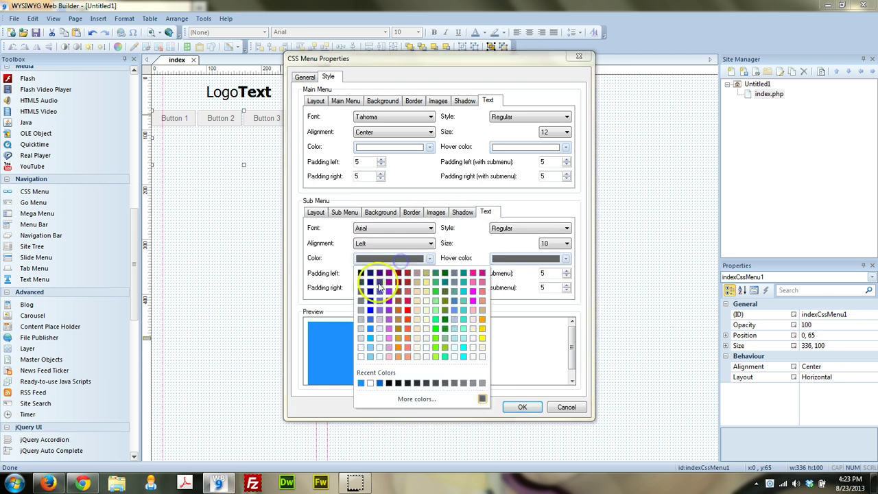
left_click(361, 358)
left_click(535, 259)
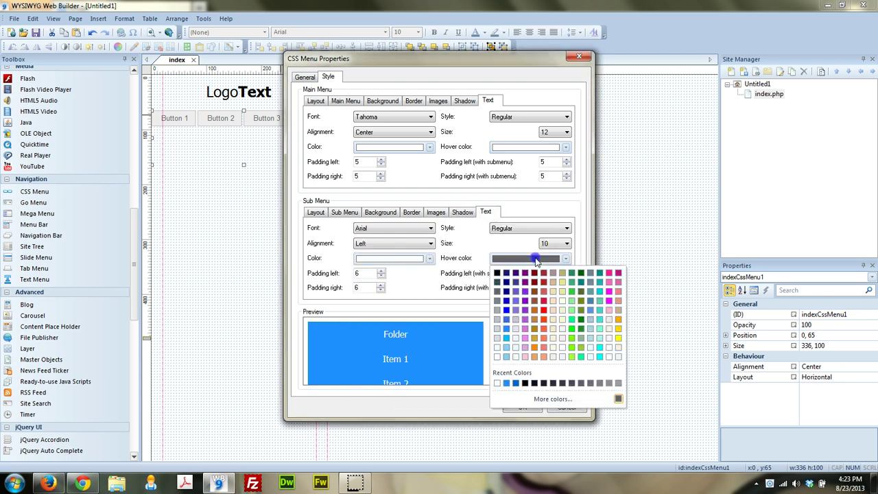
left_click(501, 355)
- Set the sub menu's text font to Tahoma, leaving the style Regular
left_click(421, 229)
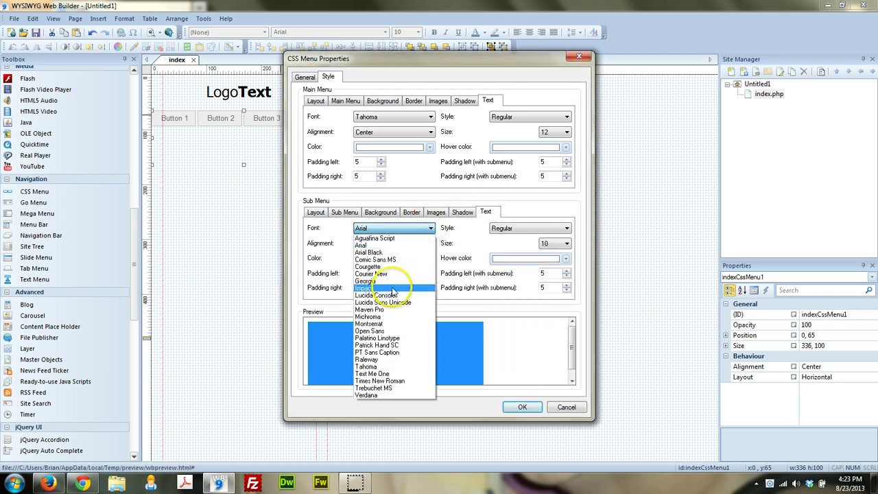
left_click(388, 367)
left_click(543, 232)
left_click(451, 327)
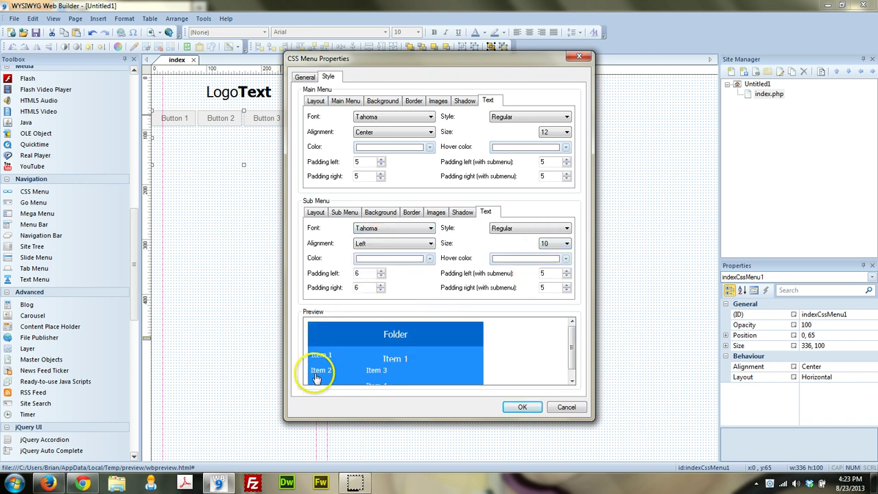
- Set the sub menu's background hover color to the darker blue from the recent colors
left_click(381, 213)
left_click(540, 245)
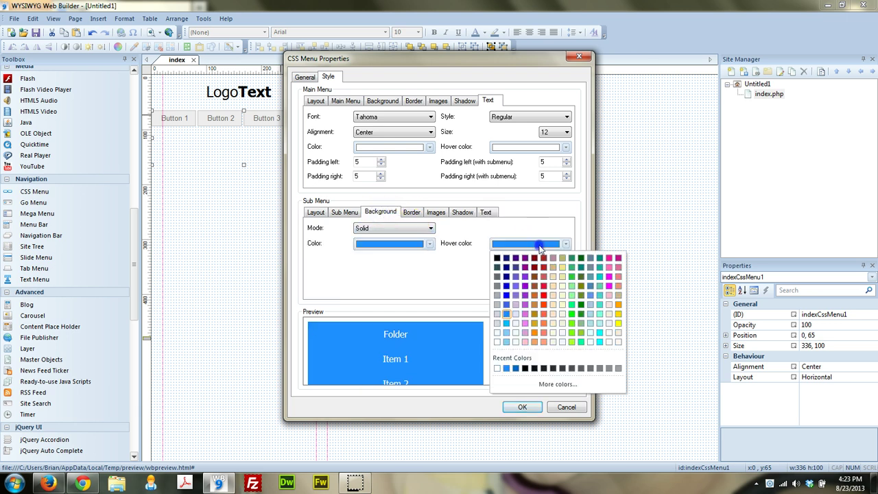
left_click(515, 368)
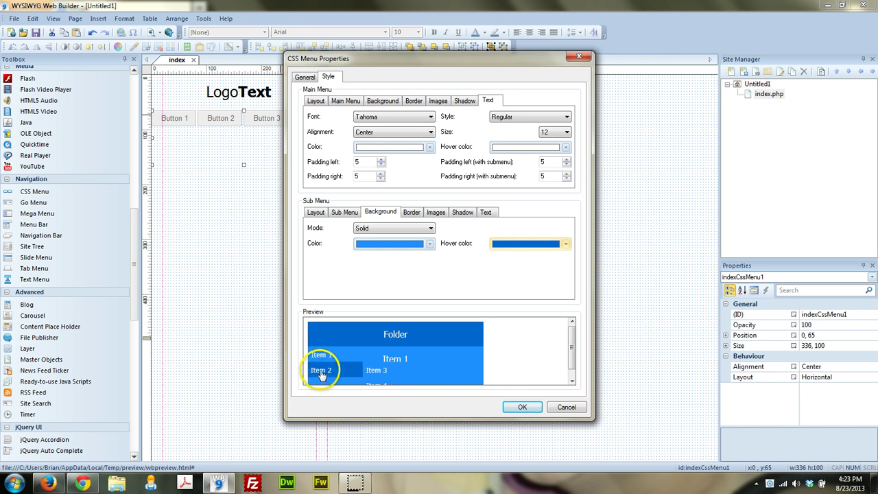
- Set the sub menu's text size to 11 and check it in the preview
left_click(415, 214)
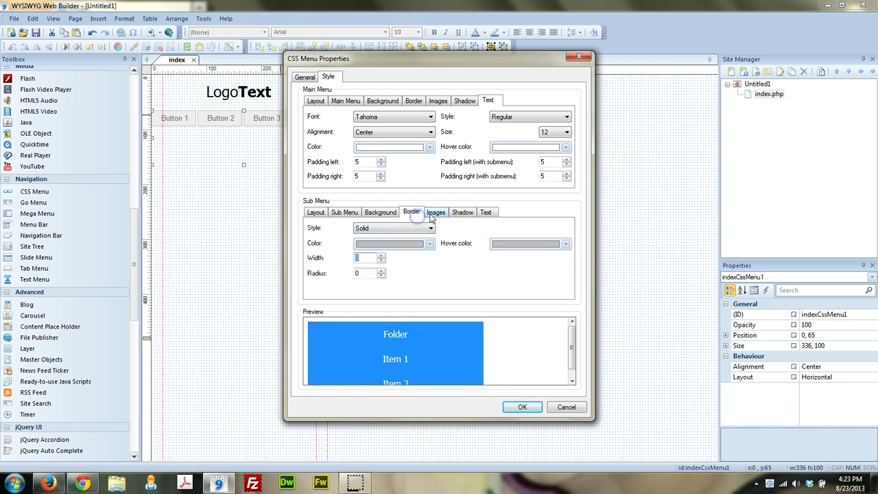
left_click(485, 212)
left_click(555, 244)
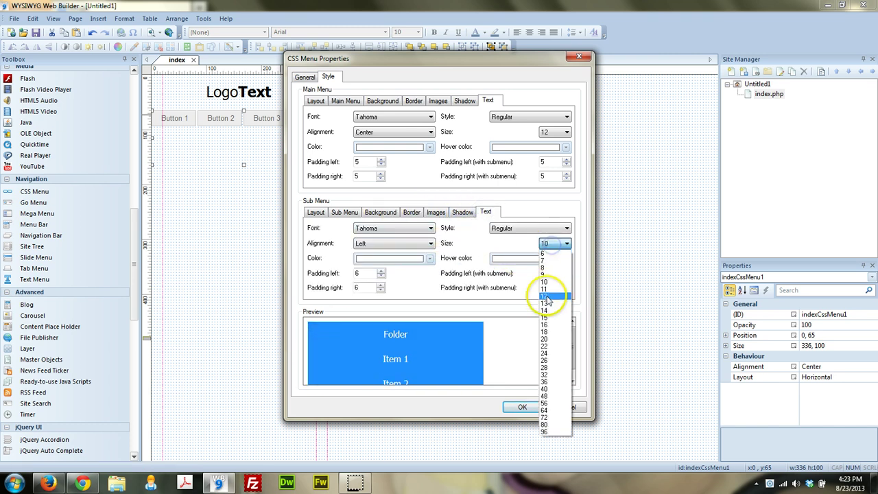
left_click(552, 278)
mouse_move(327, 376)
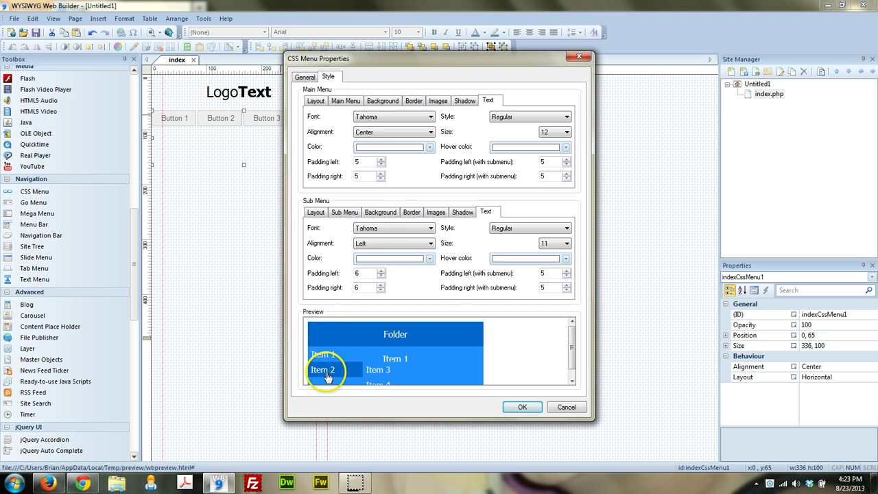
- Set the sub menu's width to 320 and height to 35, then apply the CSS menu properties
left_click(320, 214)
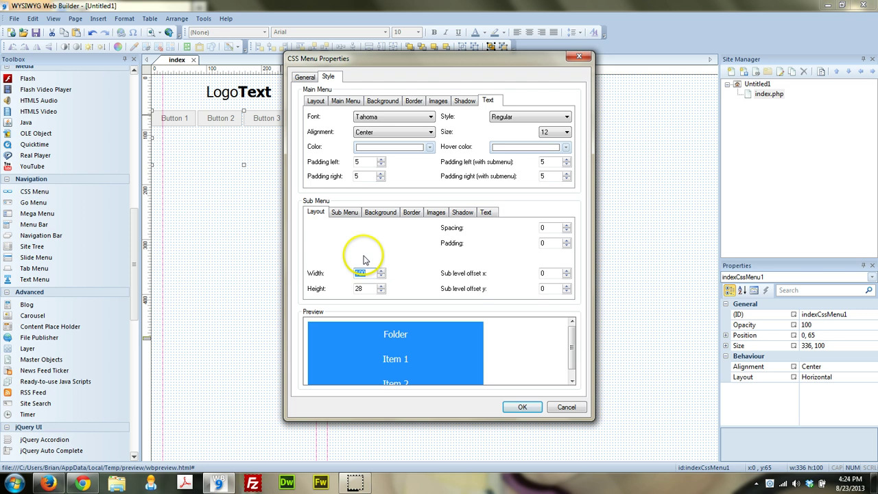
type("320")
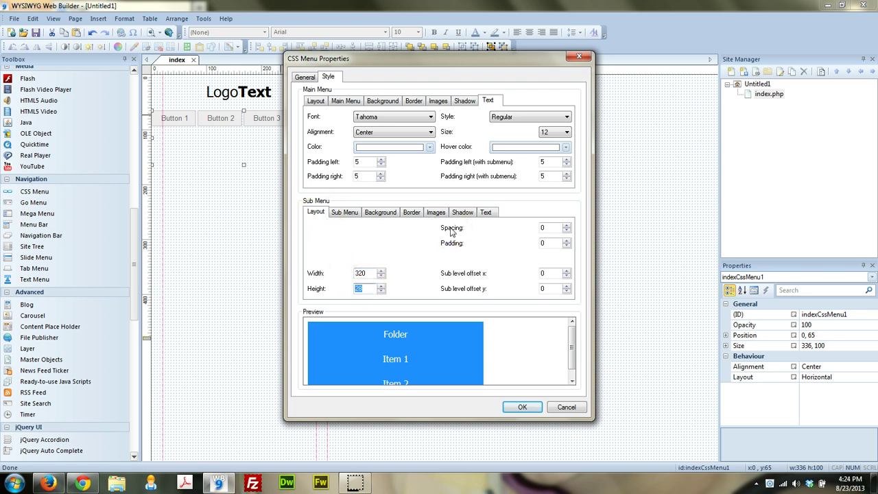
type("35")
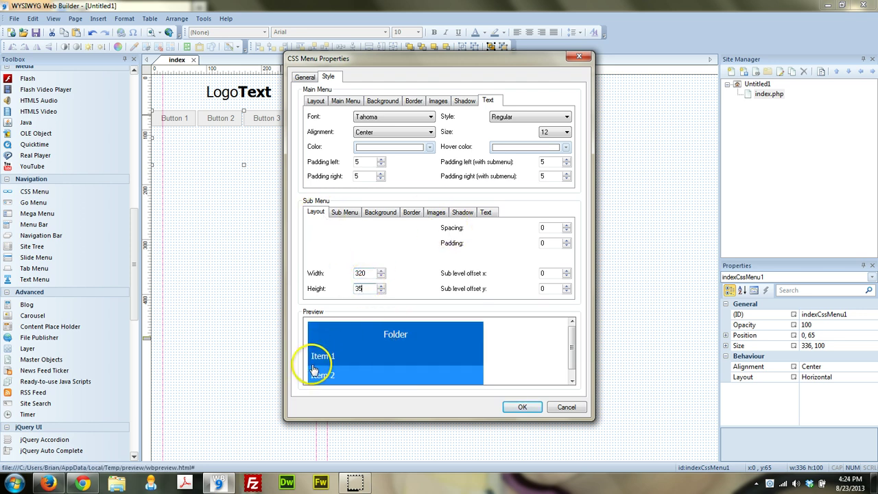
mouse_move(330, 380)
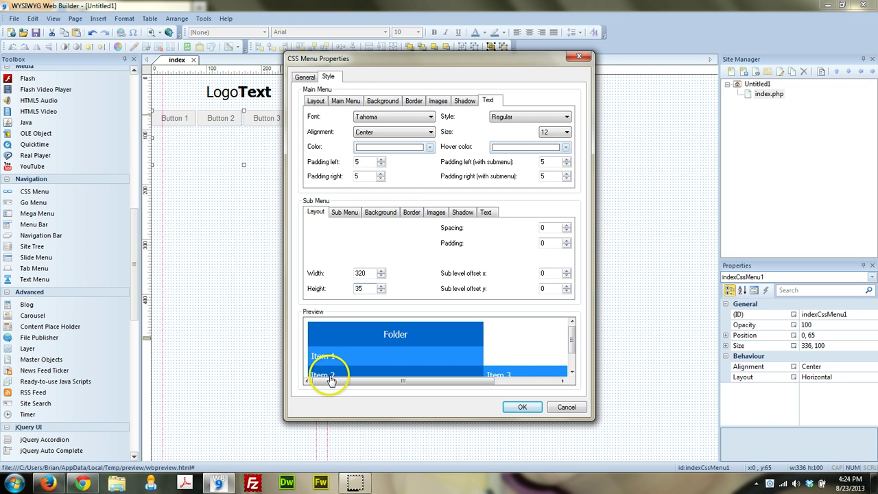
left_click(520, 407)
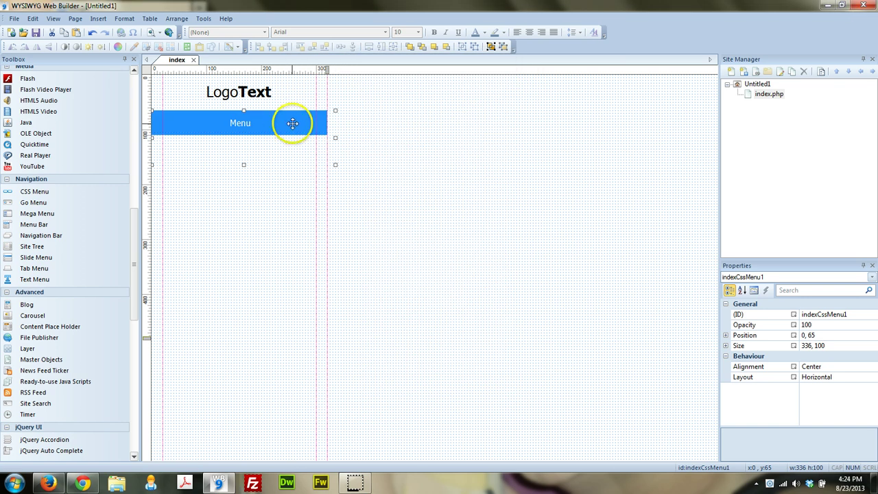
- Shift the menu slightly up and shrink its bounding box to fit the blue bar, 324 by 45
left_click_drag(269, 132, 261, 129)
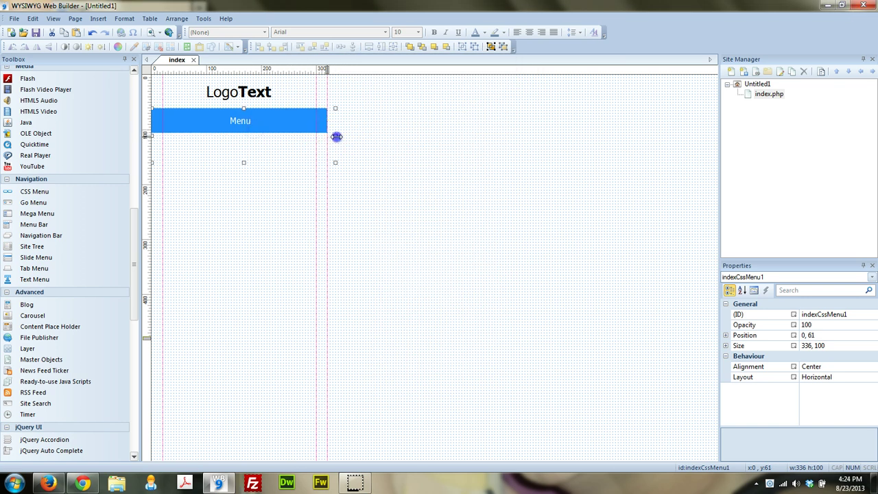
left_click_drag(243, 162, 280, 129)
left_click(267, 176)
left_click(259, 126)
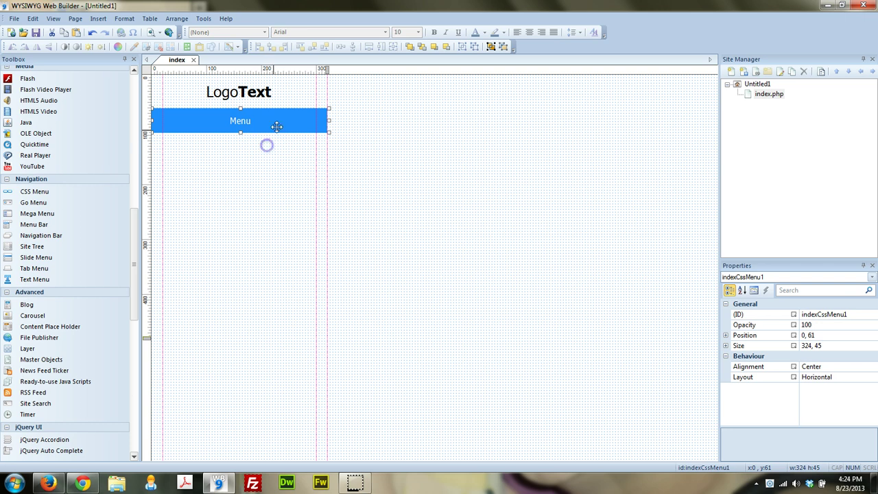
- Nudge the menu down to vertical position 74 and deselect it
key("Down")
key("Down")
key("Down")
key("Down")
key("Down")
key("Down")
key("Down")
key("Down")
key("Down")
key("Down")
key("Down")
key("Down")
key("Down")
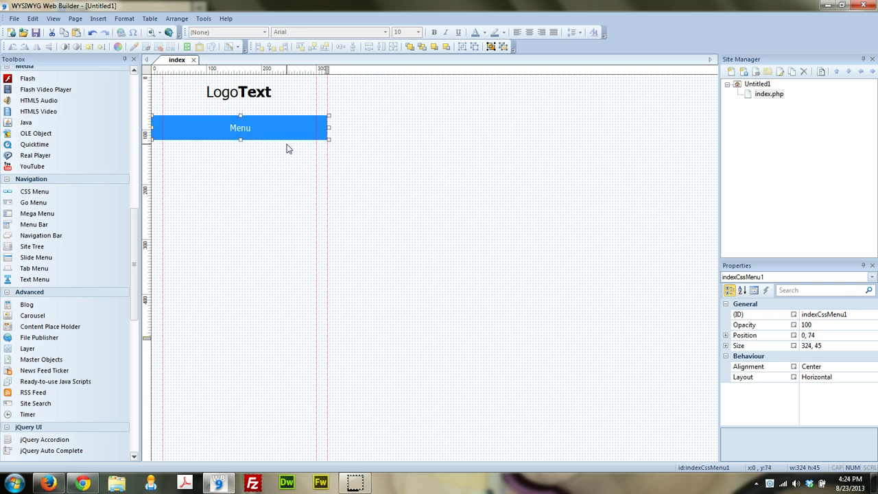
left_click(240, 201)
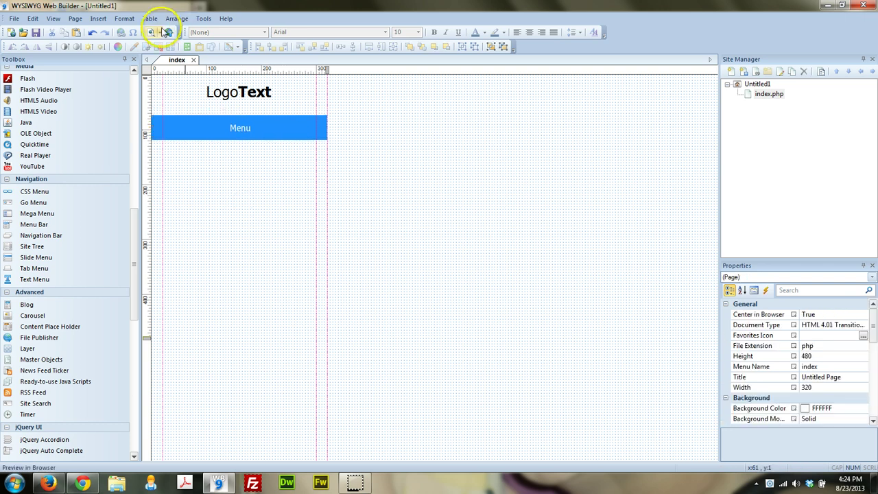
- Preview the page in the browser, try the drop-down menu, close the preview and switch back to WYSIWYG Web Builder
left_click(155, 33)
mouse_move(456, 95)
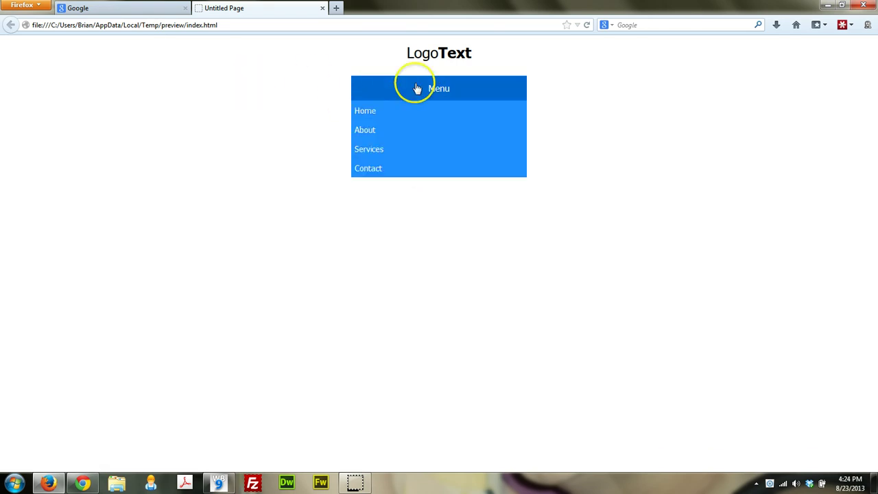
left_click(471, 90)
left_click(374, 111)
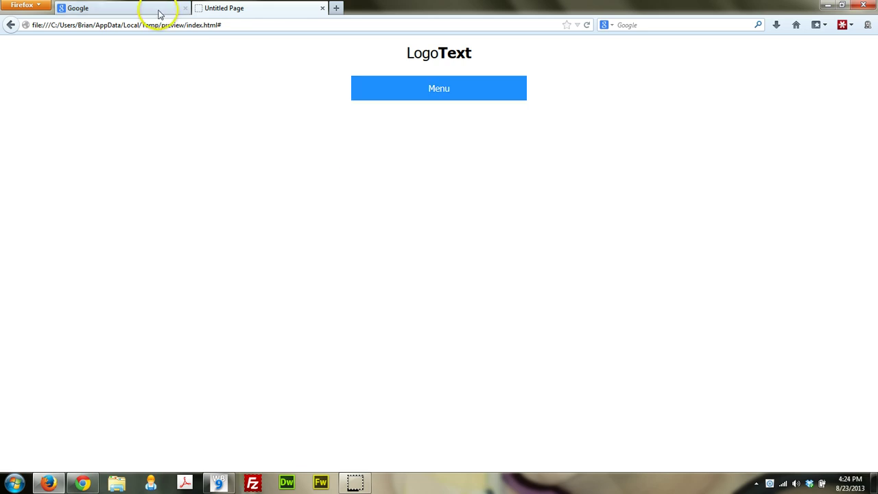
left_click(323, 7)
left_click(152, 14)
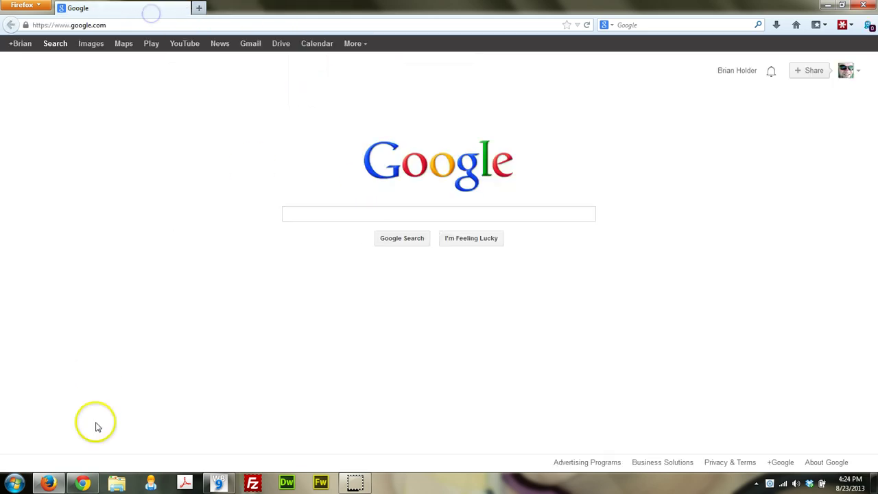
left_click(218, 484)
- Set the sub menu's text alignment to Center in the menu's style properties and apply it
double_click(220, 126)
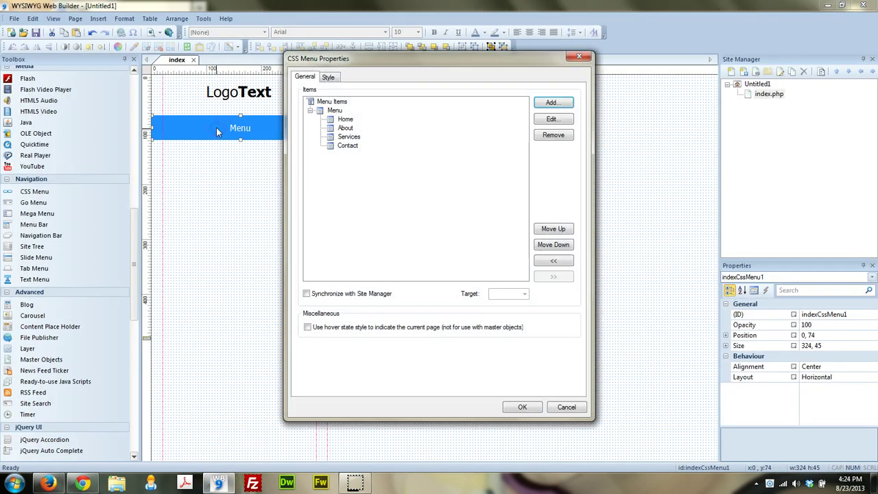
left_click(328, 77)
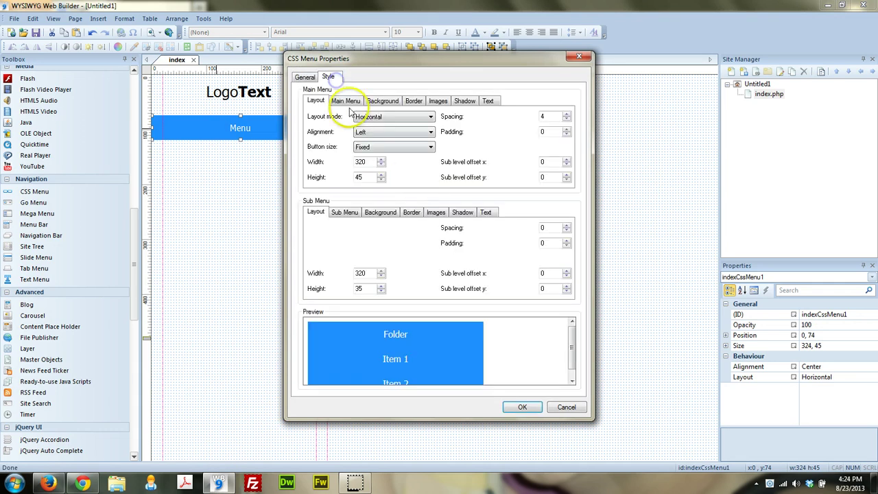
left_click(487, 212)
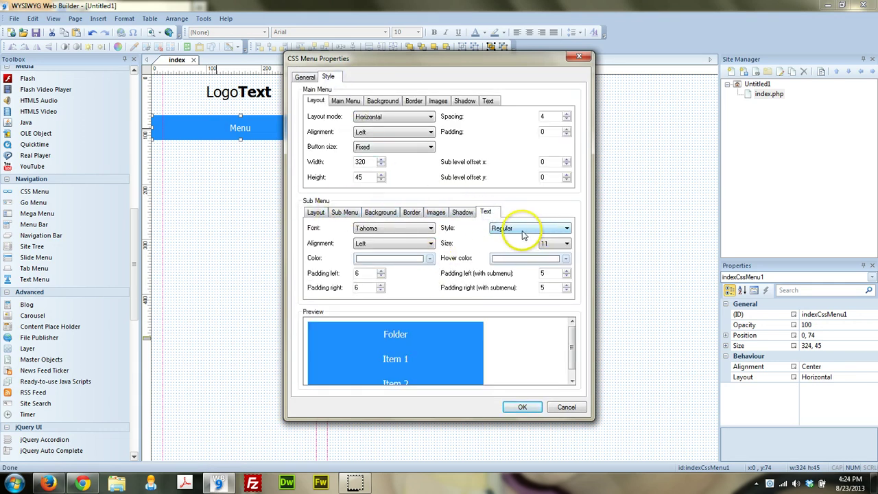
left_click(384, 243)
left_click(374, 261)
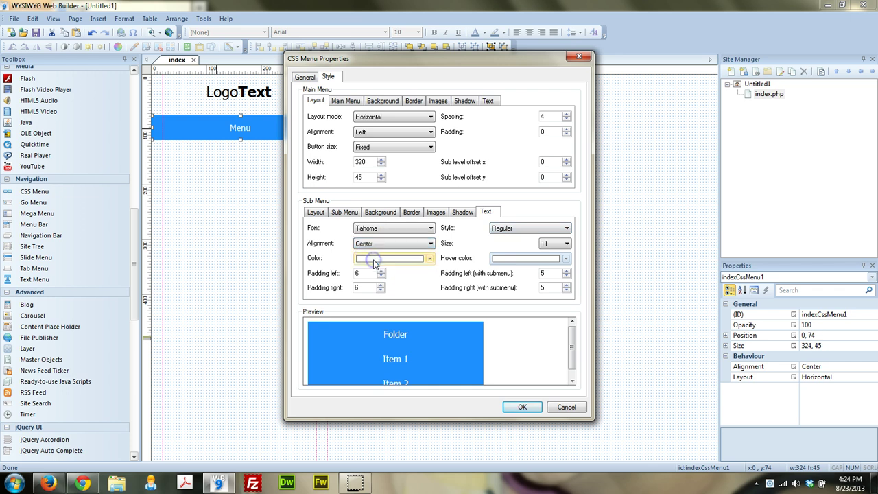
left_click(524, 407)
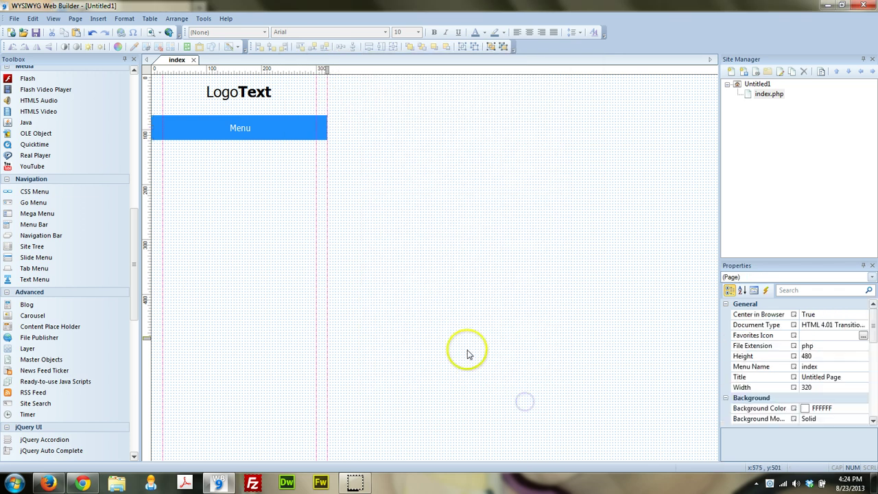
- Preview the page again to check the sub menu's text alignment, close the preview and return to WYSIWYG Web Builder
left_click(145, 38)
mouse_move(427, 84)
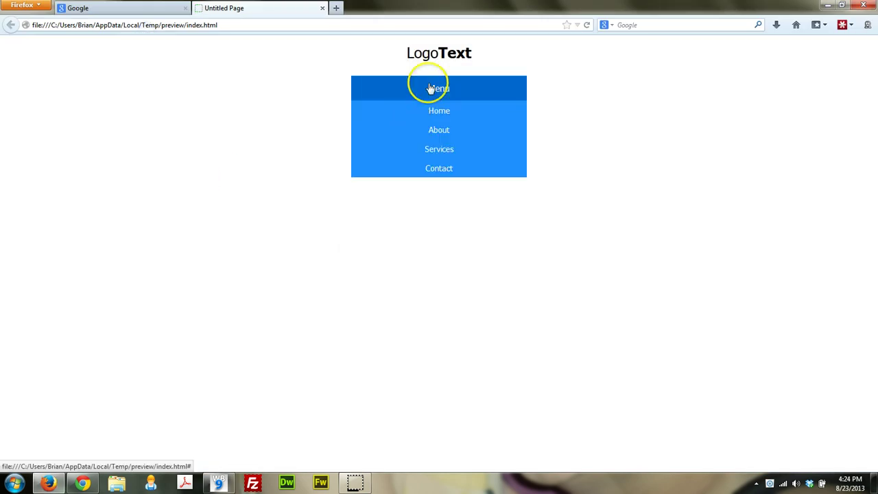
mouse_move(506, 88)
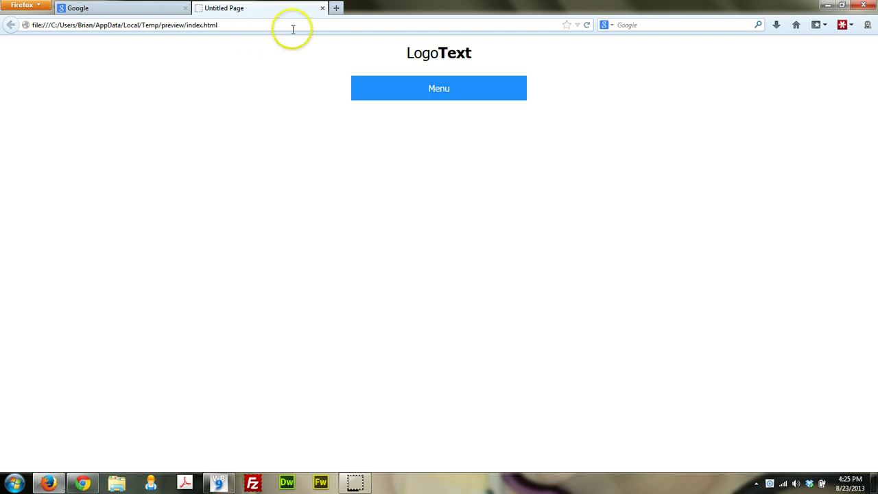
left_click(323, 7)
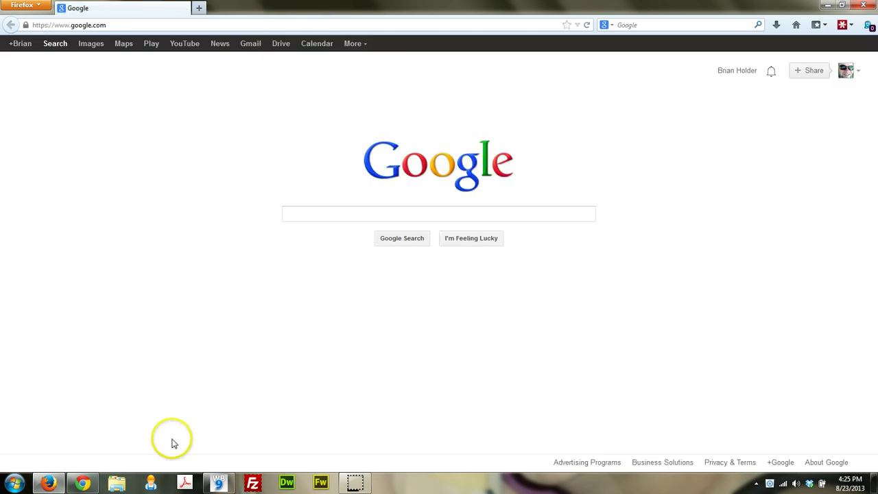
left_click(218, 483)
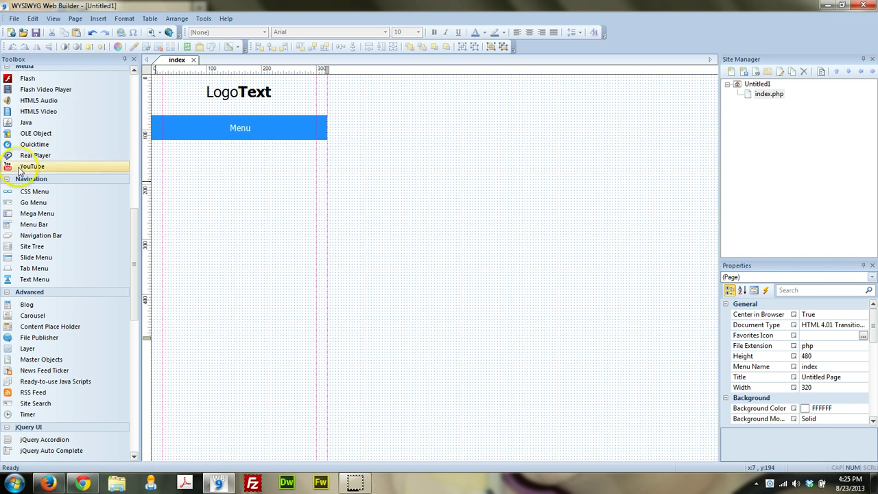
- Start inserting an image and look through the pictures in the WYSIWYG Site folder's site subfolder
left_click_drag(135, 225, 108, 121)
left_click(27, 196)
left_click(352, 171)
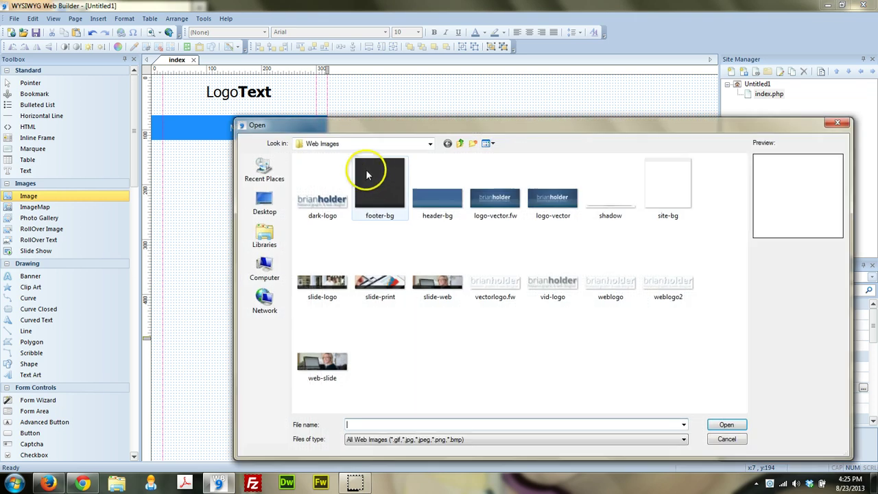
left_click(463, 144)
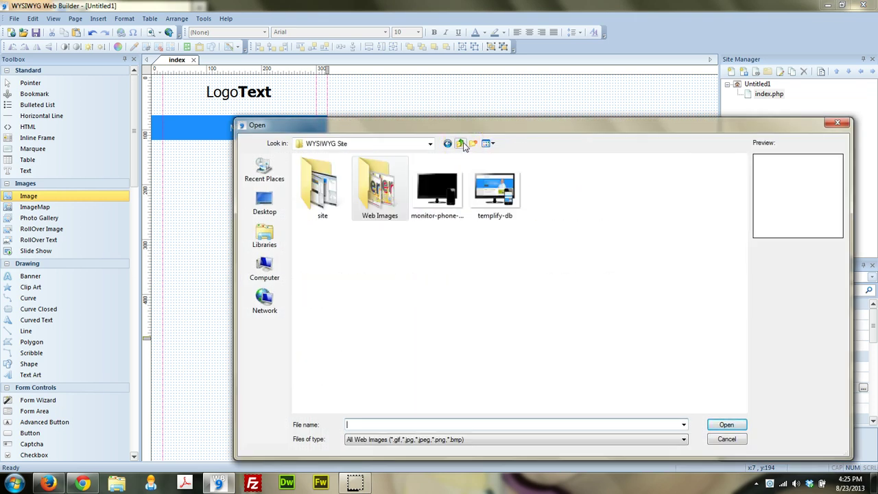
double_click(342, 187)
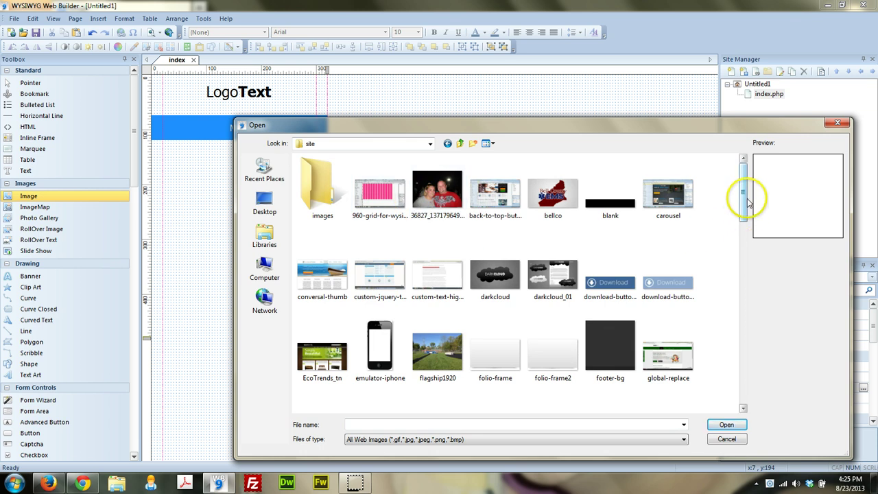
left_click_drag(741, 186, 771, 386)
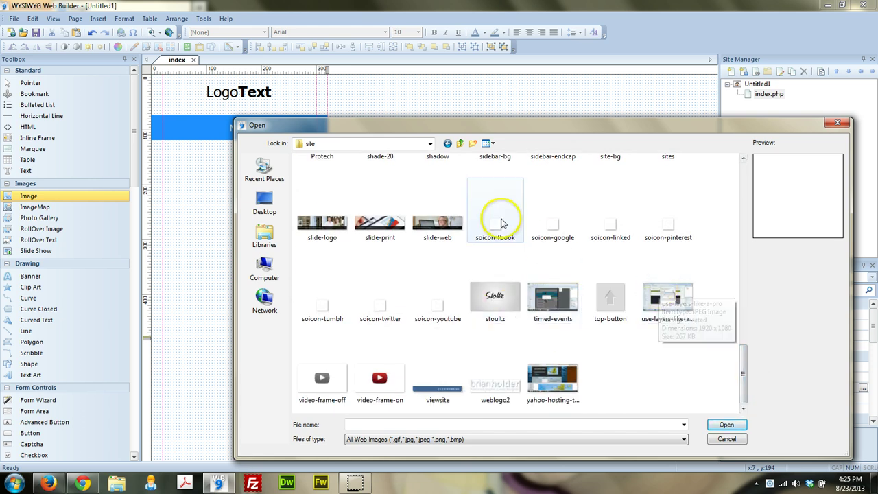
- Insert the doctor-woman photo from the Health Care folder under Assets, Stock Photos
left_click(459, 144)
left_click(460, 144)
left_click(459, 144)
double_click(379, 168)
double_click(322, 199)
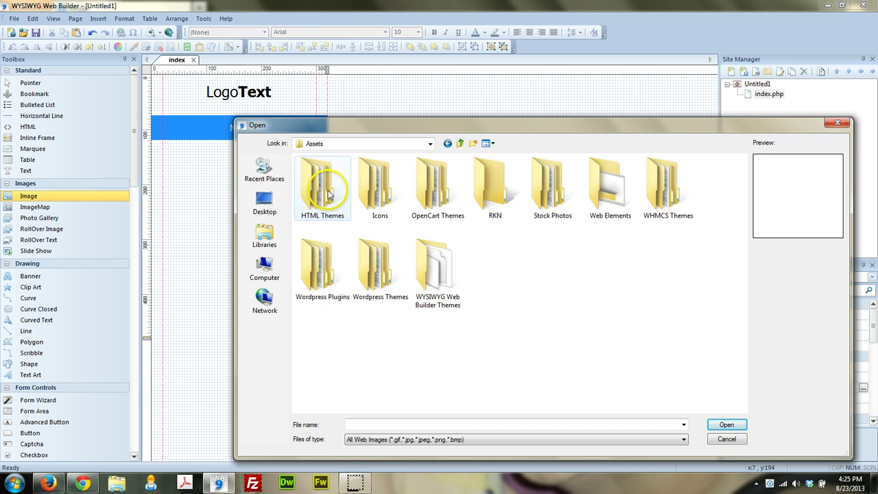
double_click(556, 182)
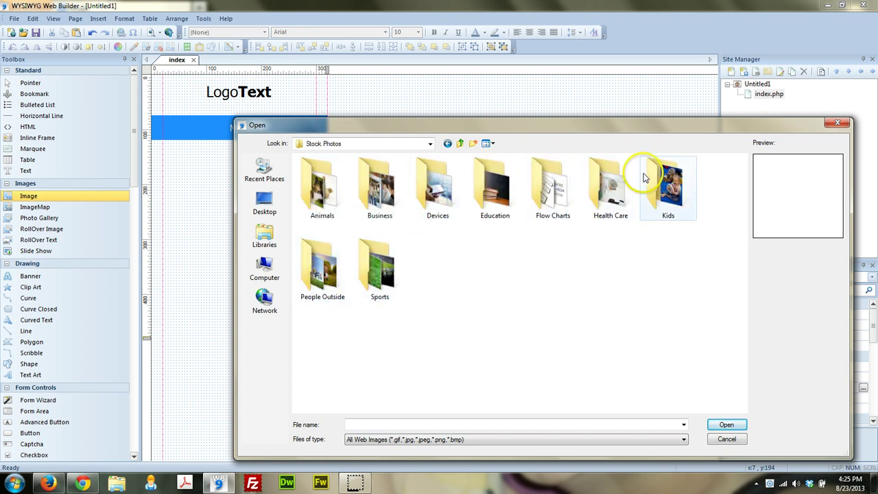
double_click(632, 191)
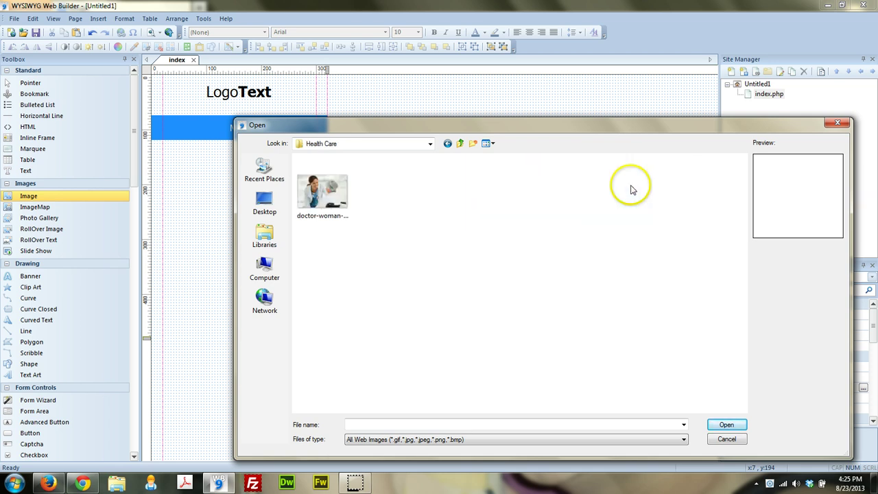
double_click(340, 195)
- Move the doctor photo below the menu and scale it to fit between the two margin guides
left_click_drag(602, 252, 357, 255)
left_click_drag(443, 352, 315, 302)
left_click_drag(246, 237, 247, 221)
left_click(451, 220)
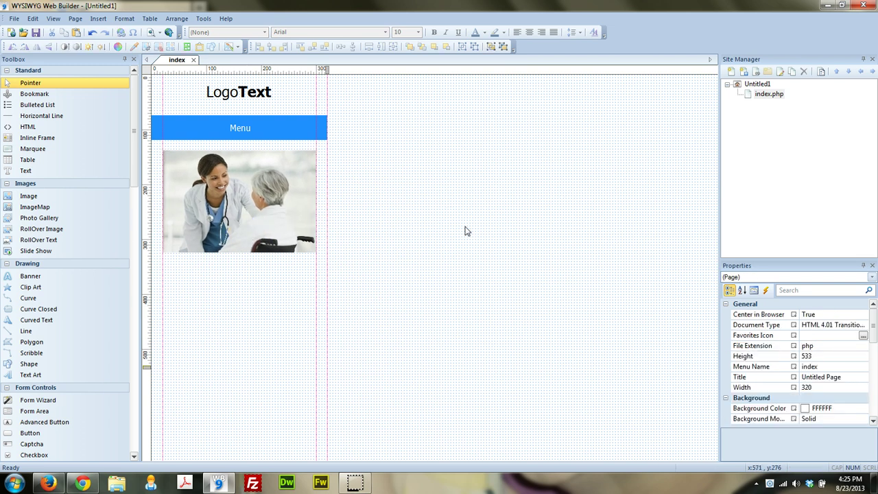
- Add a text box below the doctor photo and fit it between the two margin guides at about 280 px wide
left_click(25, 170)
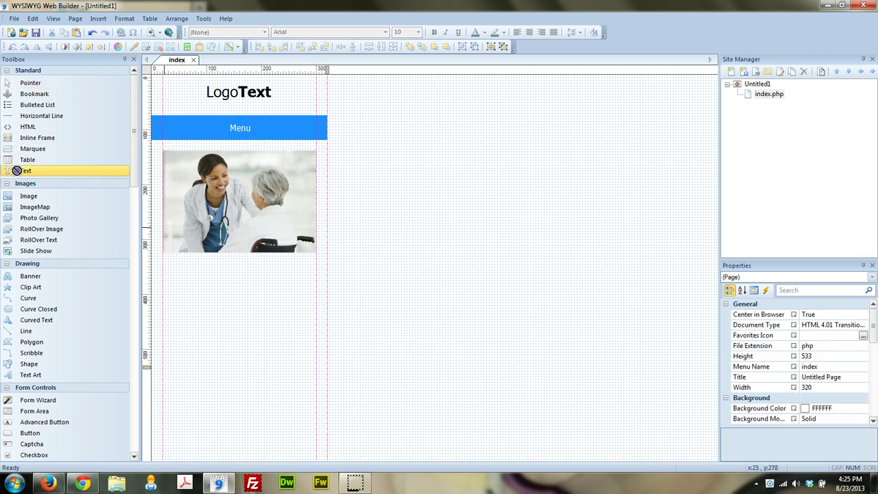
left_click(180, 277)
left_click_drag(208, 277, 189, 276)
left_click_drag(290, 276, 307, 276)
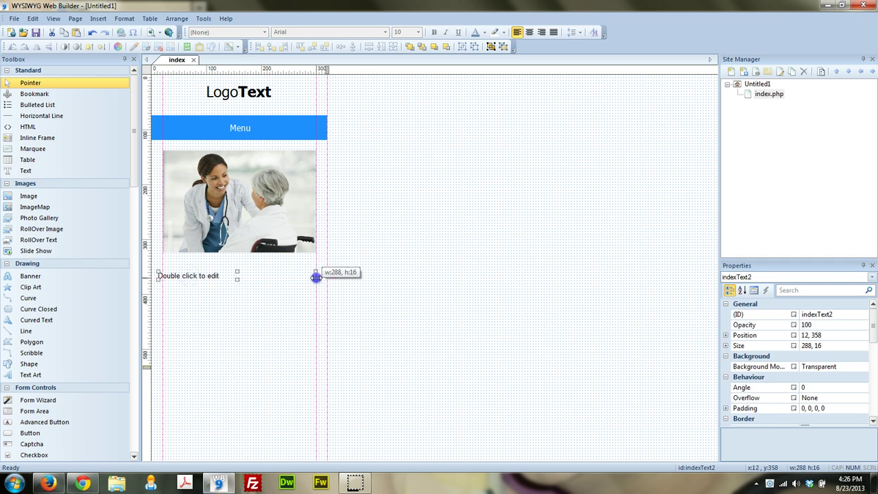
left_click(392, 399)
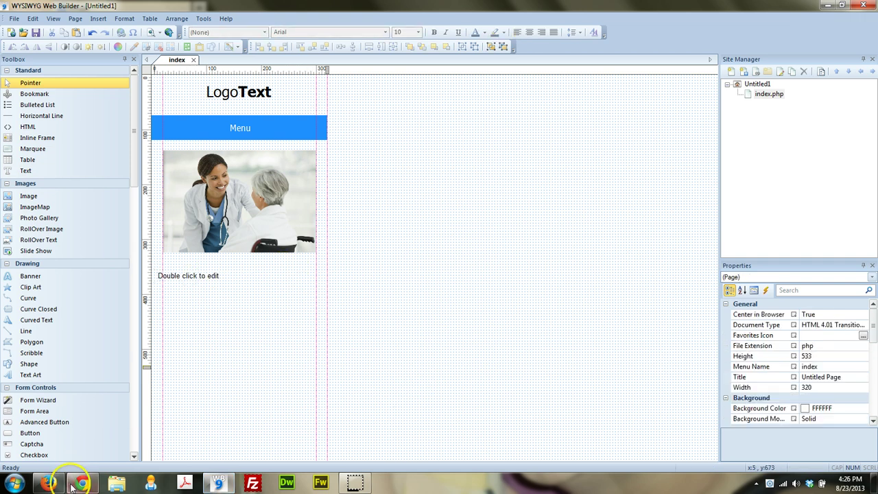
left_click_drag(186, 277, 199, 273)
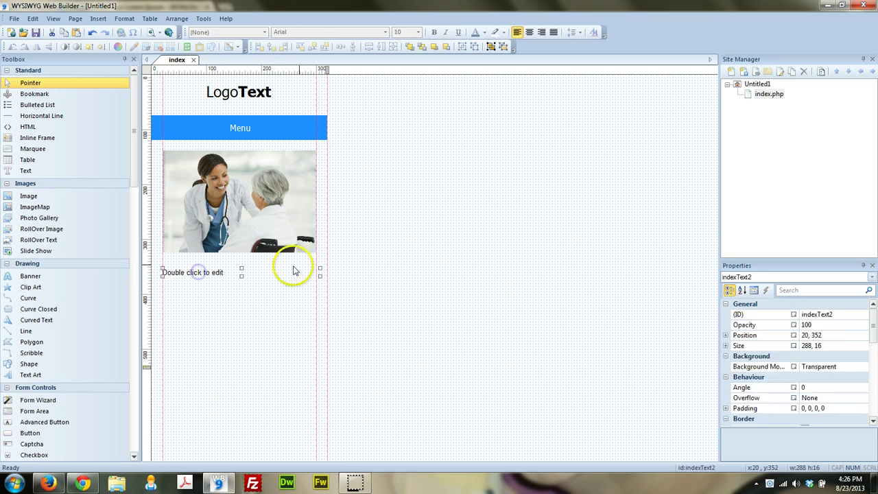
left_click_drag(320, 272, 320, 273)
- Fill the text box with a Lorem ipsum passage ending at "molestie.", formatted in 12 pt grey with 1.4 line spacing
double_click(271, 276)
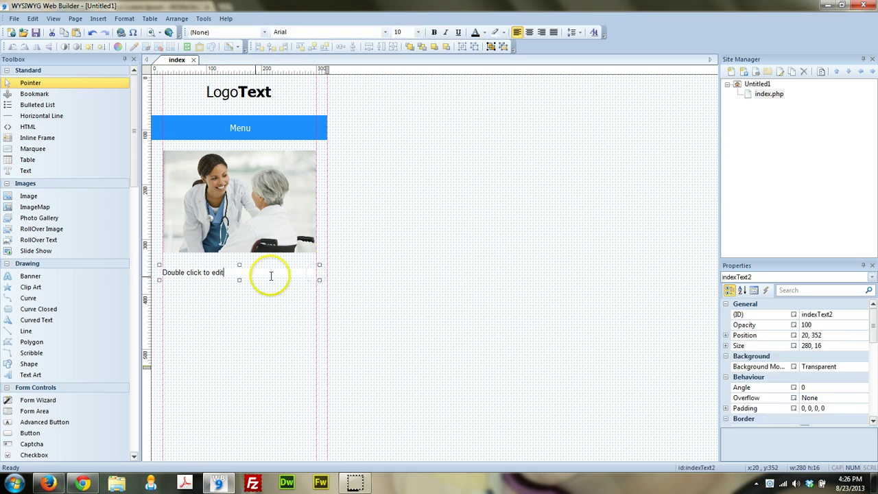
type("Lorem ipsum dolor sit amet, consectetur adipiscing elit. Phasellus congue lacus sed elit feugiat, et semper nunc molestie. Curabitur vulputate lacus diam, ac malesuada tortor blandit sit amet. Aenean at vulputate tortor, a sagittis elit. Sed vitae imperdiet felis. Nunc vestibulum felis iaculis neque sodales dapibus ac sed velit. Nunc dolor nibh, euismod id malesuada eget, vehicula ut diam. Sed eros mi, dapibus vitae ipsum ut, cursus luctus ante. Donec a vehicula felis. Phasellus ac congue odio, nec rhoncus dui. Pellentesque rutrum eget neque in convallis. Phasellus dapibus condimentum tellus. Vivamus semper tortor nisi, sit amet mattis sem lobortis non. Vestibulum consectetur dictum posuere. Sed vitae enim imperdiet, pretium eros id, iaculis odio. Phasellus fringilla magna ac dui laoreet, ut consectetur diam porttitor. In faucibus ligula magna, laoreet commodo metus iaculis ac.")
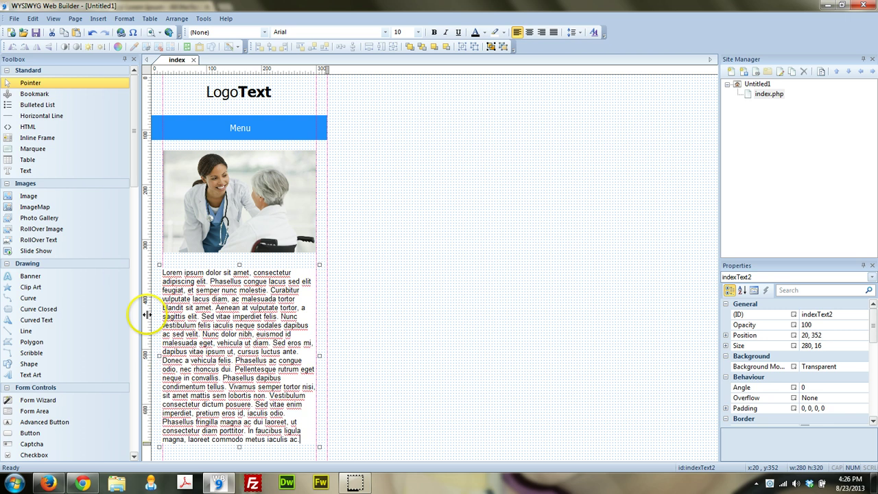
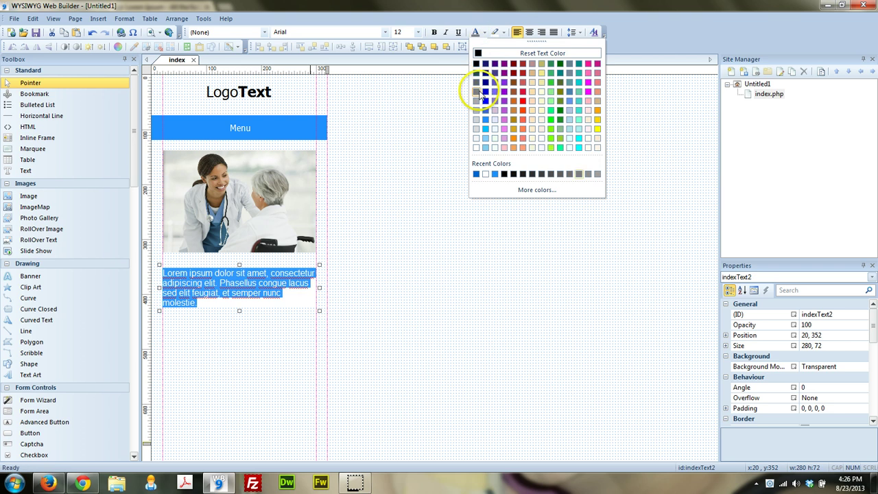
left_click(482, 89)
left_click(580, 32)
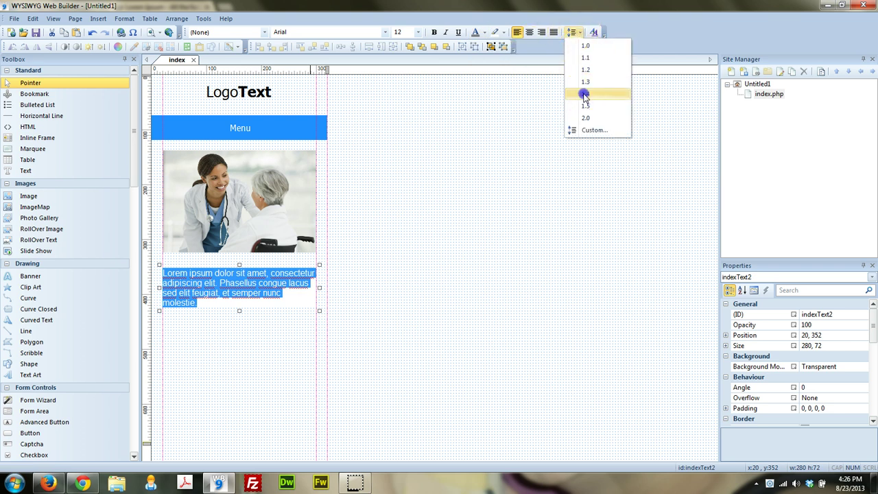
left_click(585, 93)
left_click(496, 208)
- Center the paragraph, raise it closer to the photo and remove its last word so it ends with "semper nunc."
left_click(217, 300)
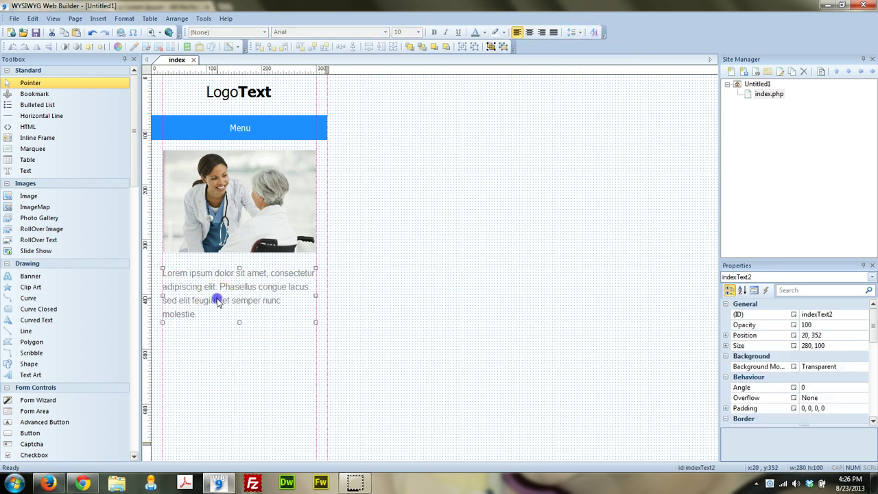
left_click(529, 32)
left_click_drag(276, 283, 180, 315)
double_click(275, 304)
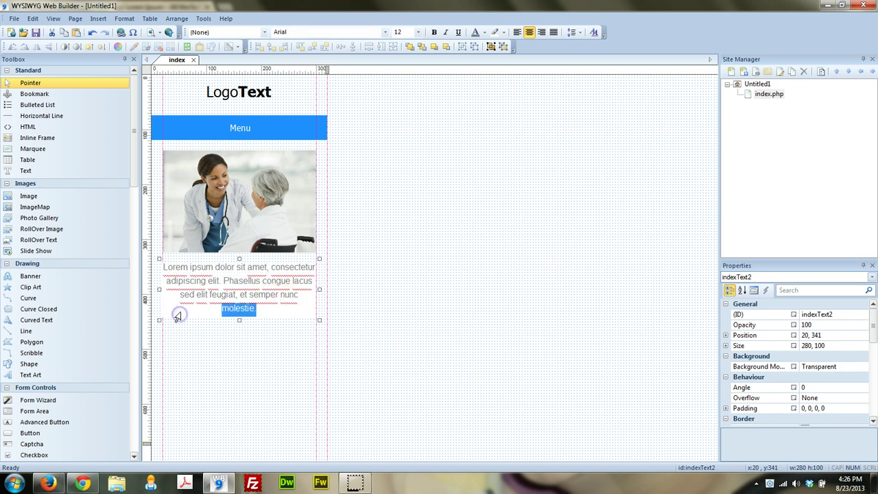
key("BackSpace")
key("BackSpace")
key("BackSpace")
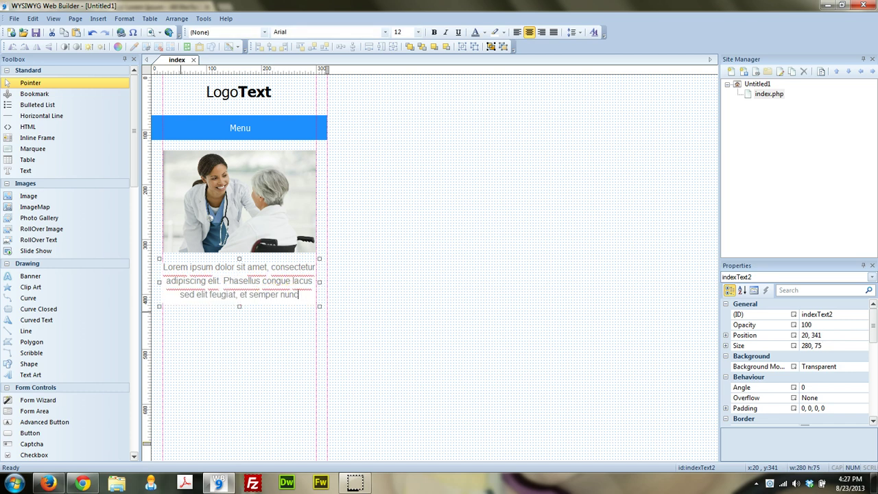
left_click(479, 260)
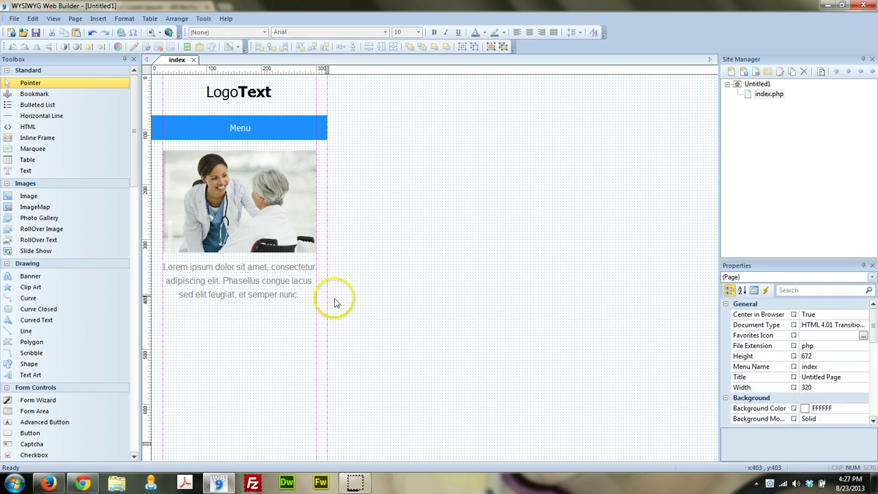
- Nudge the centered paragraph slightly closer to the photo, to a vertical position of 338
left_click(278, 291)
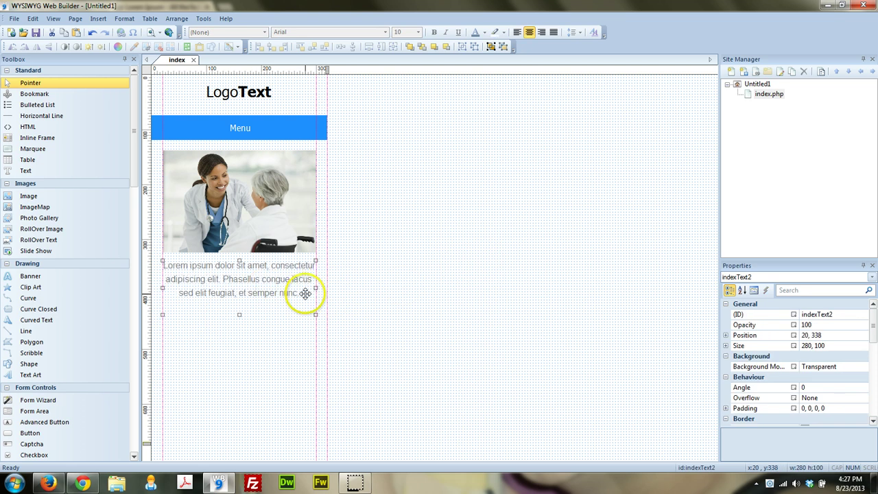
left_click(358, 274)
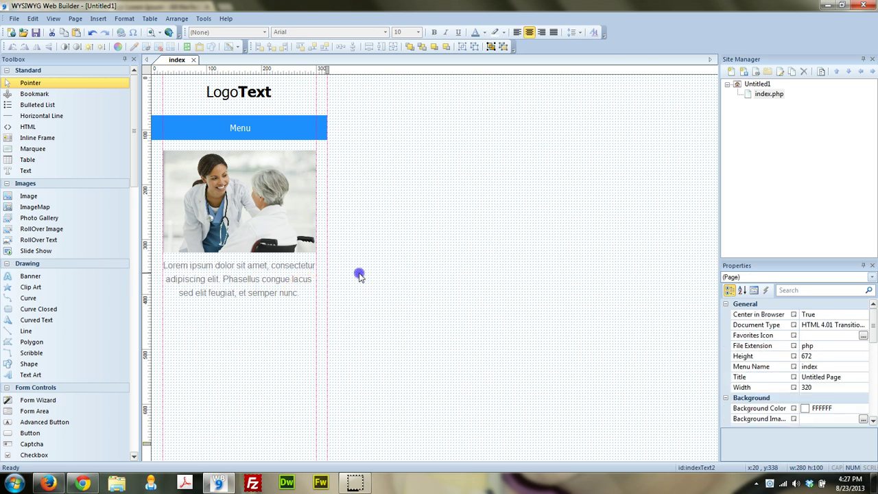
left_click(440, 259)
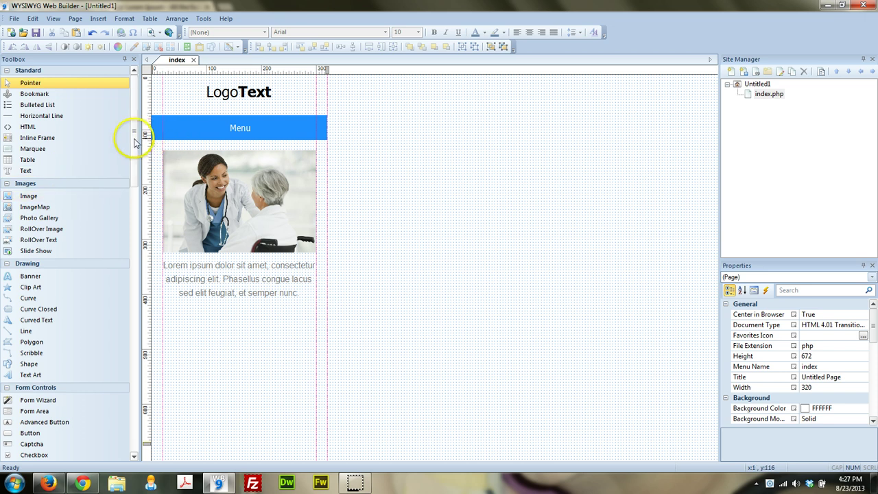
- Insert a rectangle shape about 183 by 100 px and center it below the paragraph
mouse_move(134, 142)
left_mouse_down()
mouse_move(130, 190)
mouse_move(113, 204)
mouse_move(132, 202)
left_mouse_up()
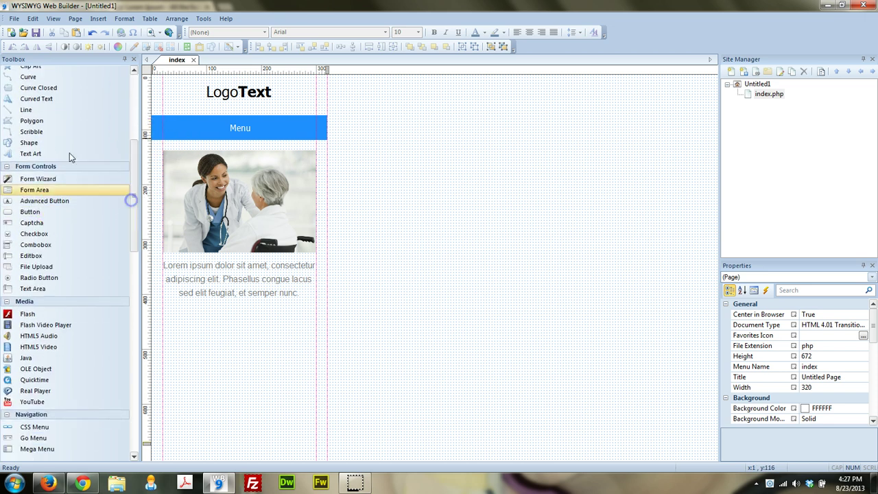
left_click(29, 142)
left_click(169, 291)
left_click_drag(197, 317, 249, 342)
- Set the rectangle's border width to 0 and its background color to the same blue as the menu
double_click(248, 341)
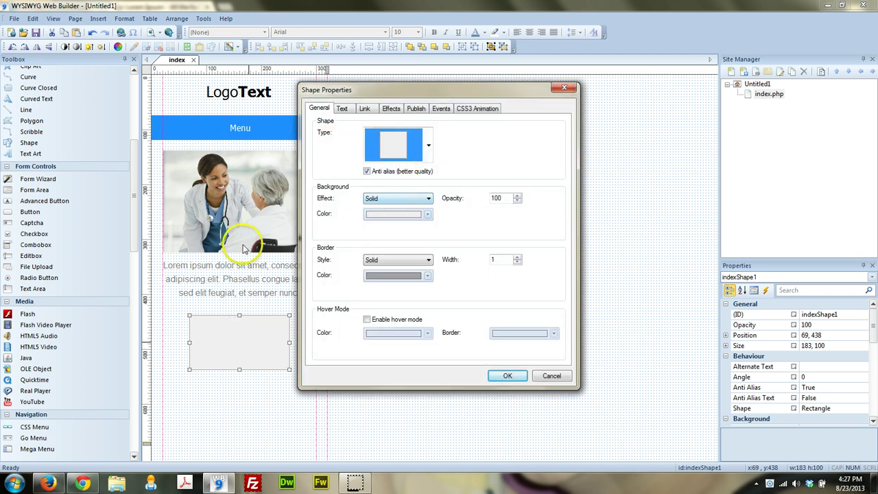
left_click(386, 277)
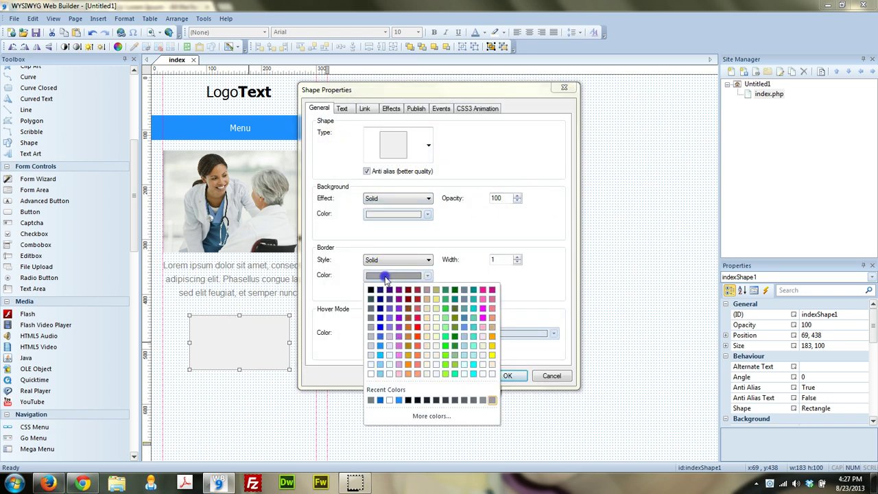
left_click(511, 256)
left_click(516, 262)
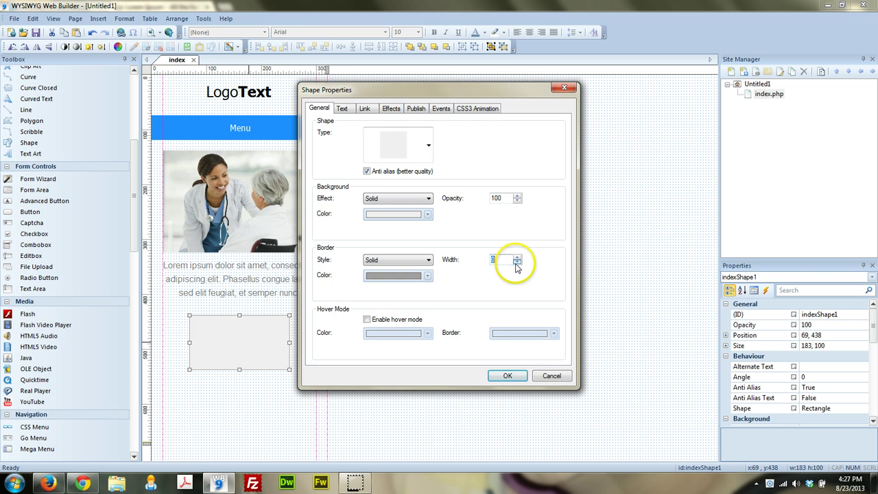
left_click(413, 219)
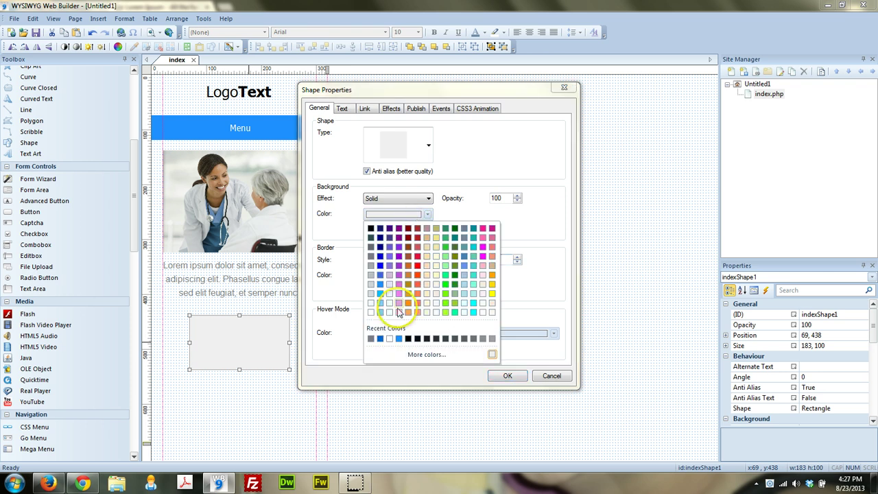
left_click(399, 338)
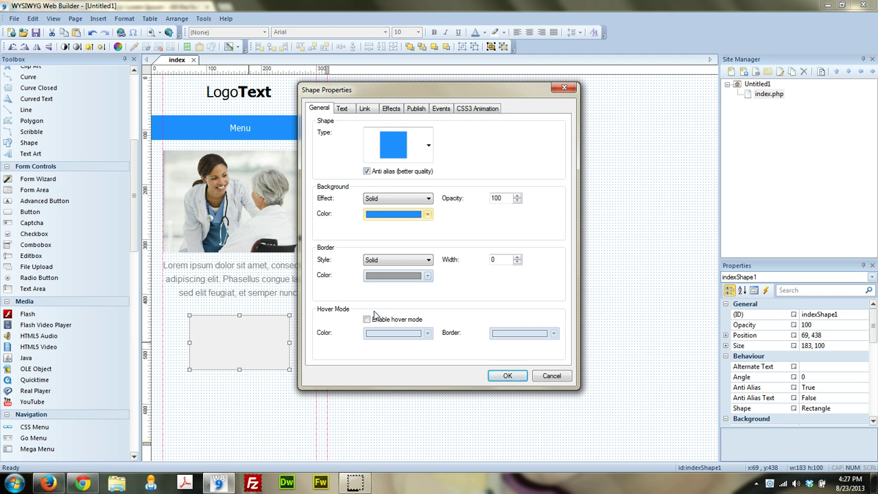
- Set the rectangle's still empty text to Arial, size 11, in white
left_click(342, 108)
left_click(363, 133)
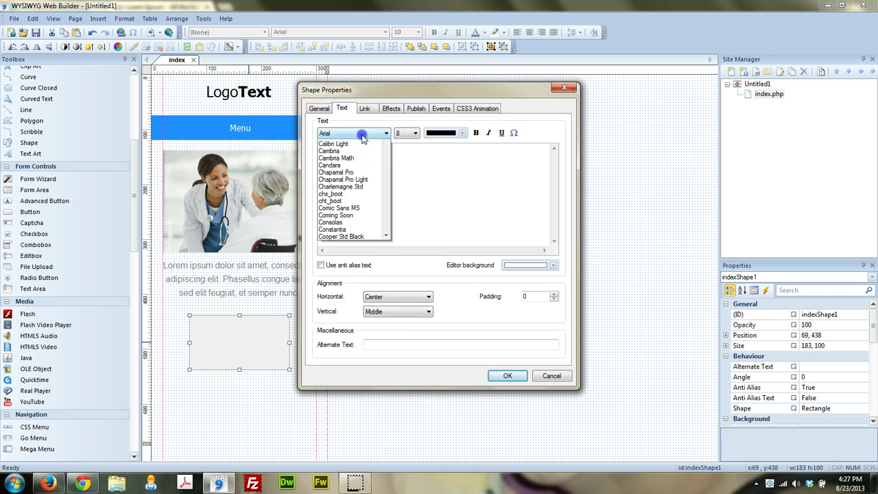
left_click(356, 147)
left_click(405, 133)
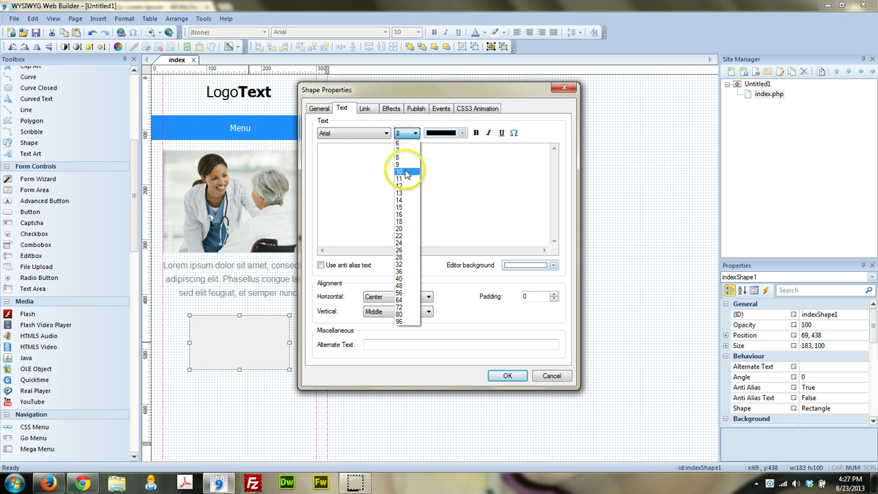
left_click(405, 171)
left_click(456, 135)
left_click(431, 229)
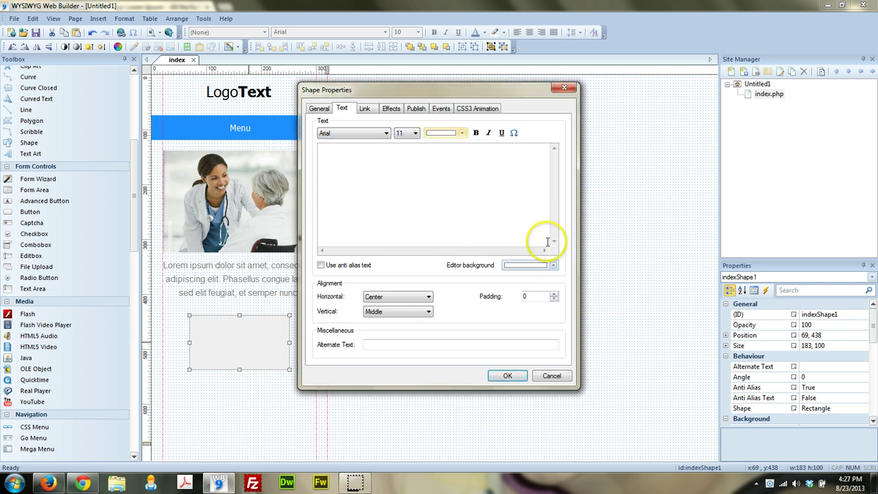
- Set the text editor background to the menu blue, turn on anti-aliased text and use centered horizontal alignment
left_click(553, 265)
left_click(517, 336)
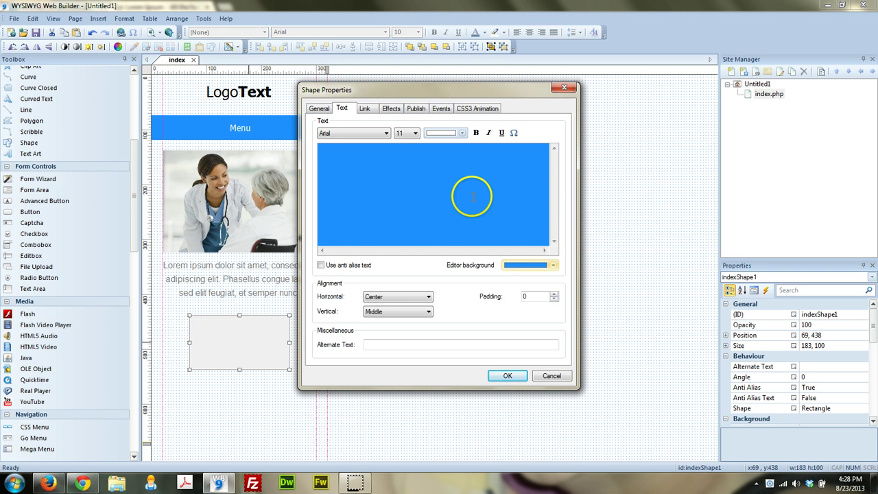
left_click(321, 265)
left_click(395, 296)
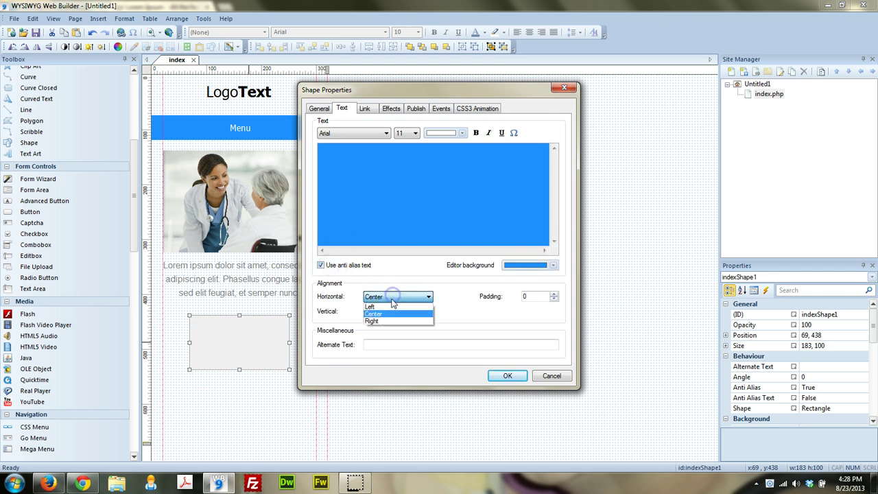
left_click(388, 308)
- Enter "Learn More »" as the rectangle's text
left_click(400, 182)
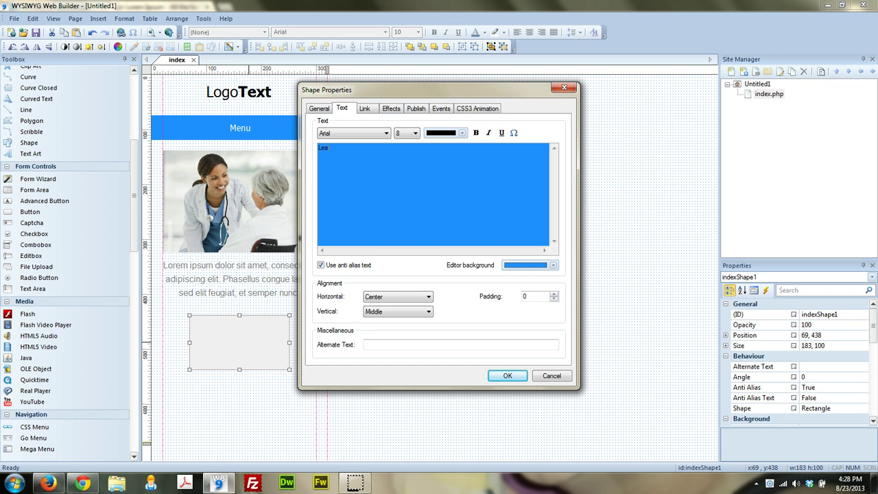
key("Caps_Lock")
key("BackSpace")
key("Caps_Lock")
type("Mor")
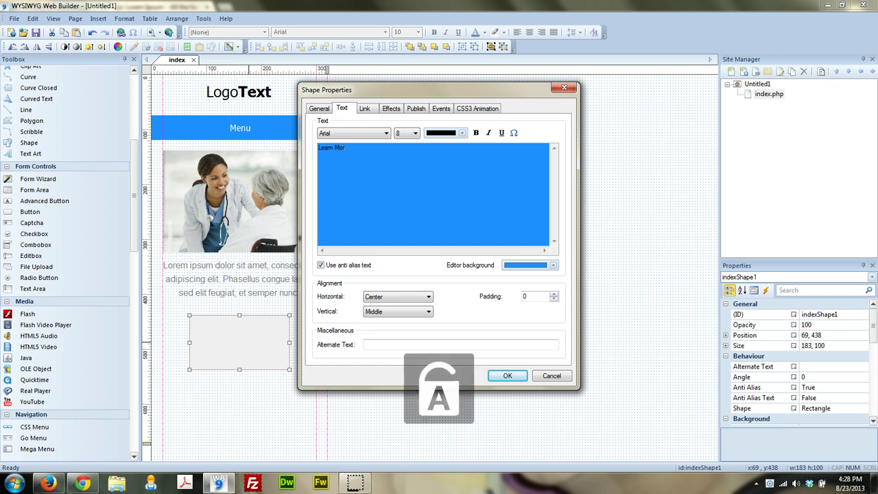
type("e »")
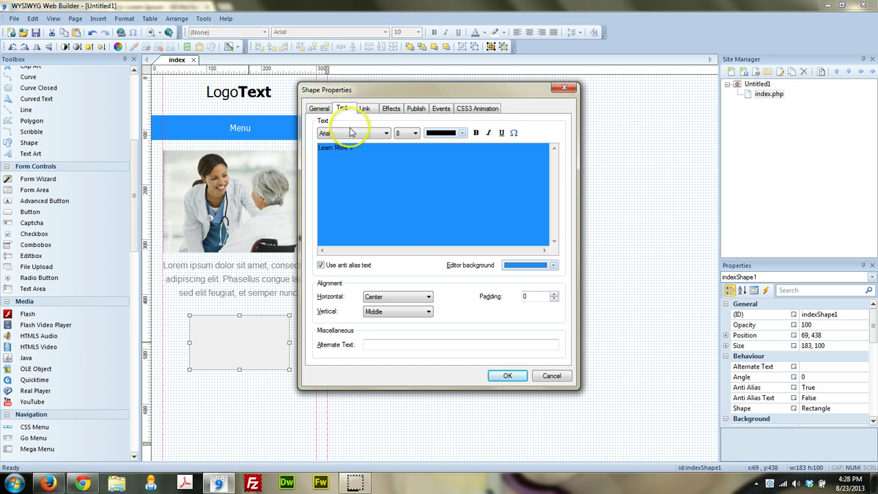
- Format the "Learn More »" text in white at size 13 and apply the shape properties
left_click(355, 151)
left_click(372, 157)
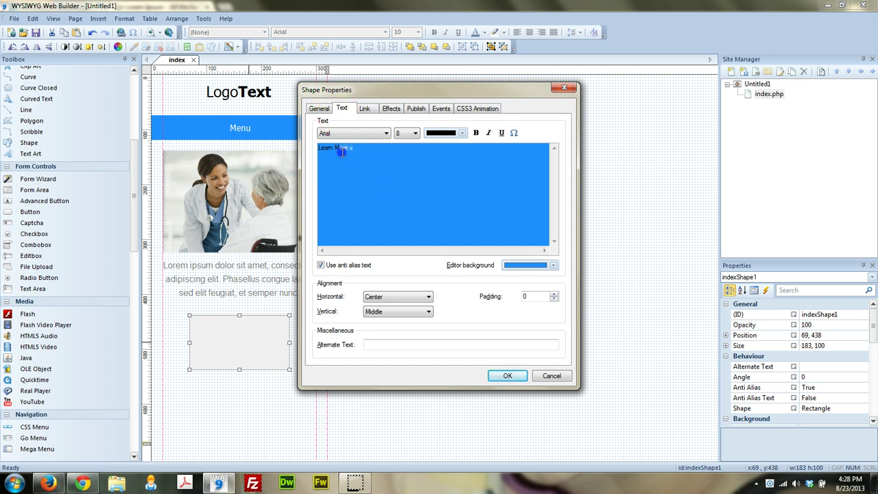
left_click(412, 133)
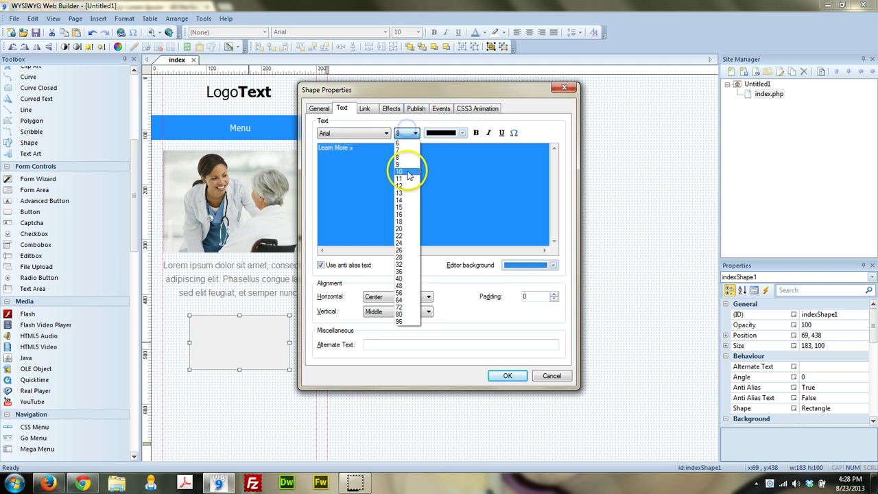
left_click(419, 163)
left_click(462, 133)
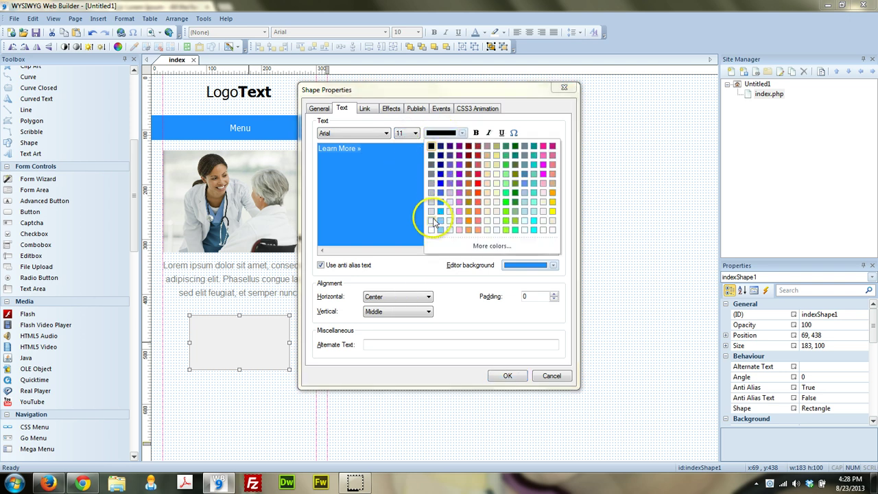
left_click(432, 228)
left_click(396, 134)
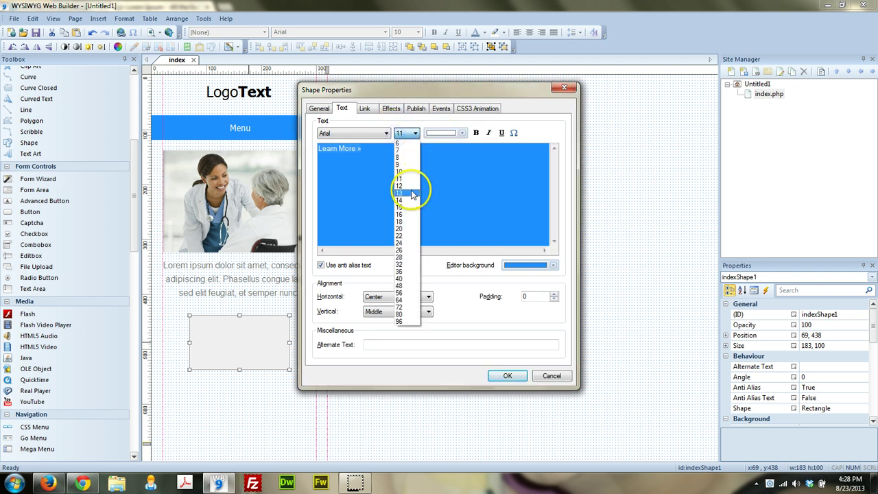
left_click(408, 187)
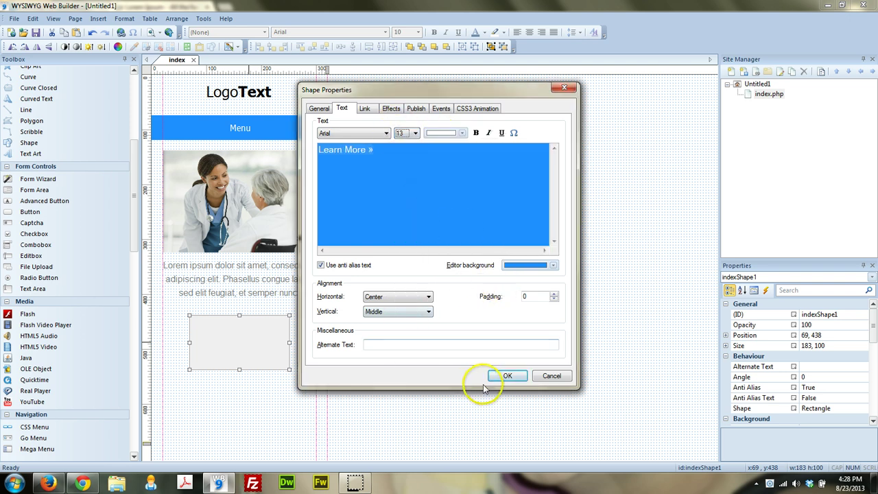
left_click(503, 376)
- Shorten the "Learn More »" rectangle by raising its lower edge to give it a slimmer button shape
left_click_drag(239, 369, 240, 350)
left_click(501, 347)
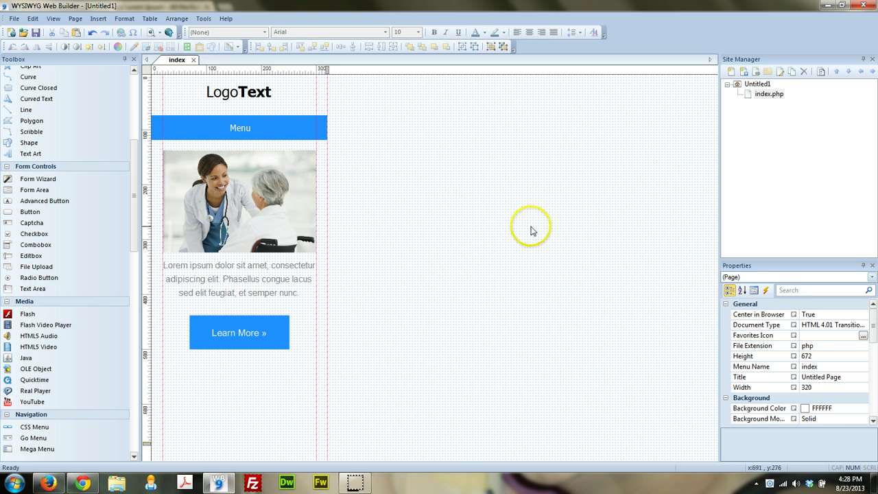
- Place a full-width rectangle, 320 by 100, below the Learn More button as the page footer
left_click_drag(132, 198, 125, 222)
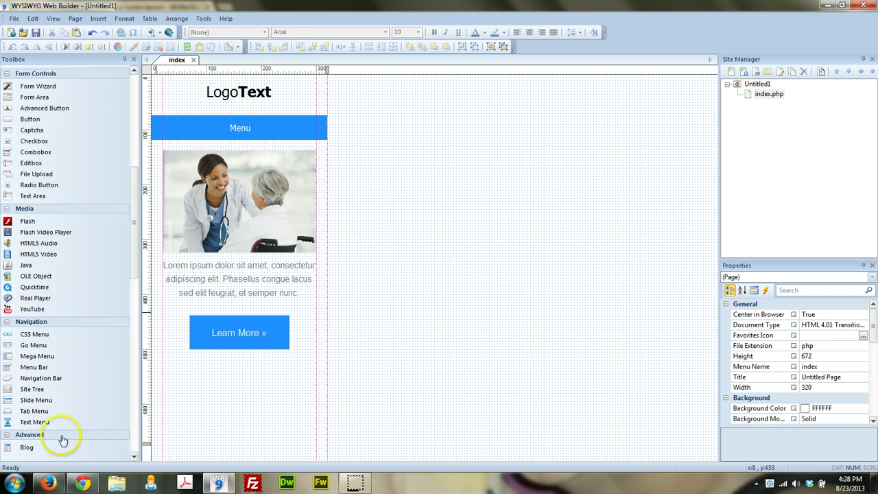
mouse_move(130, 196)
left_mouse_down()
mouse_move(130, 353)
mouse_move(139, 172)
left_mouse_up()
left_click_drag(29, 165, 330, 426)
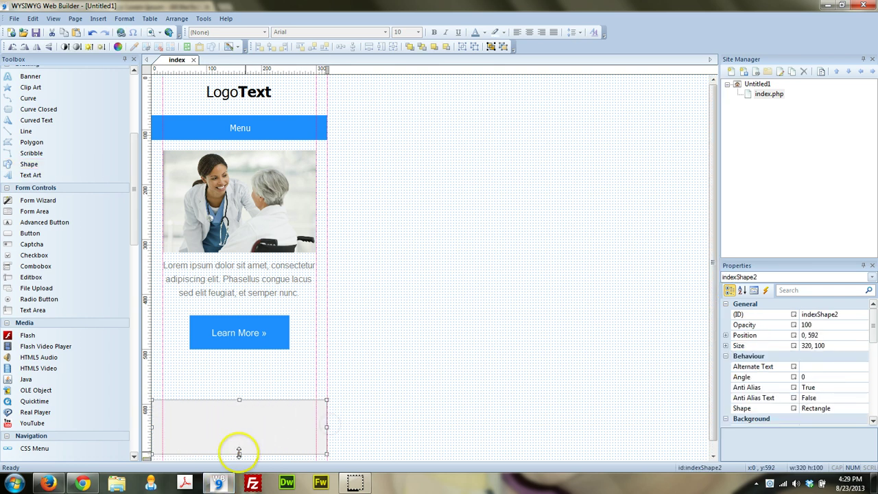
- Give the footer rectangle a border width of 0 and a solid background color of #444444
double_click(234, 427)
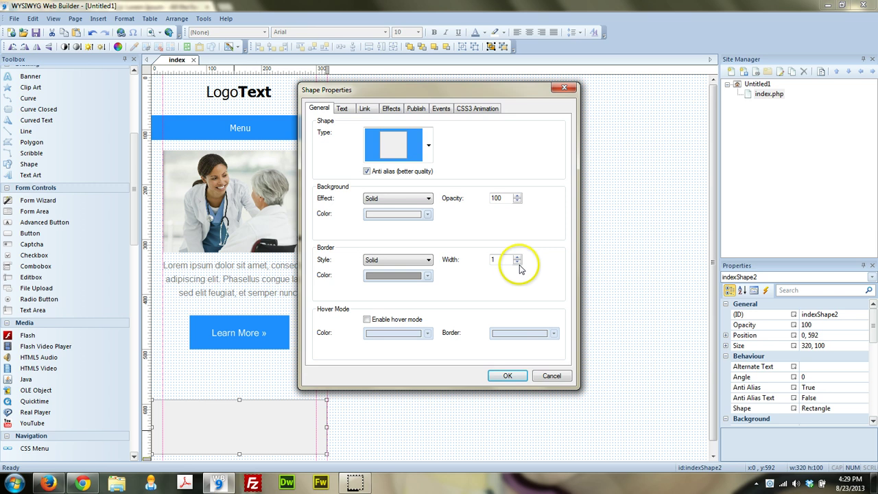
left_click(517, 263)
left_click(401, 215)
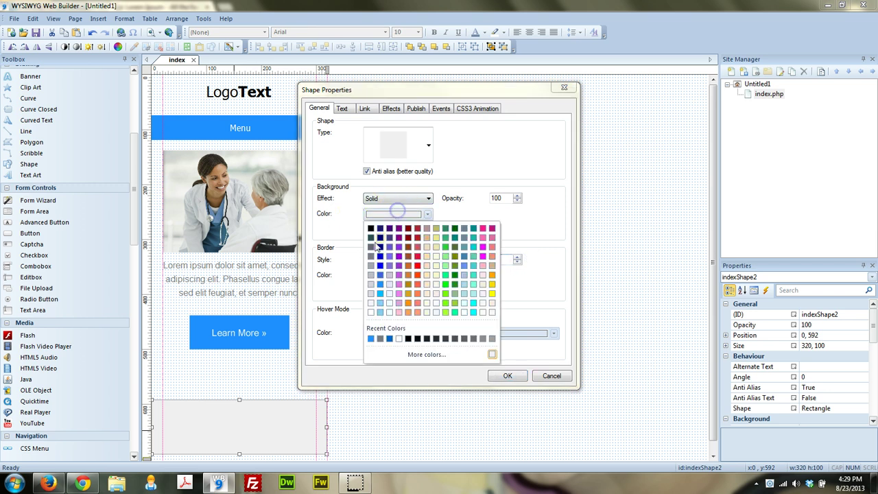
left_click(371, 247)
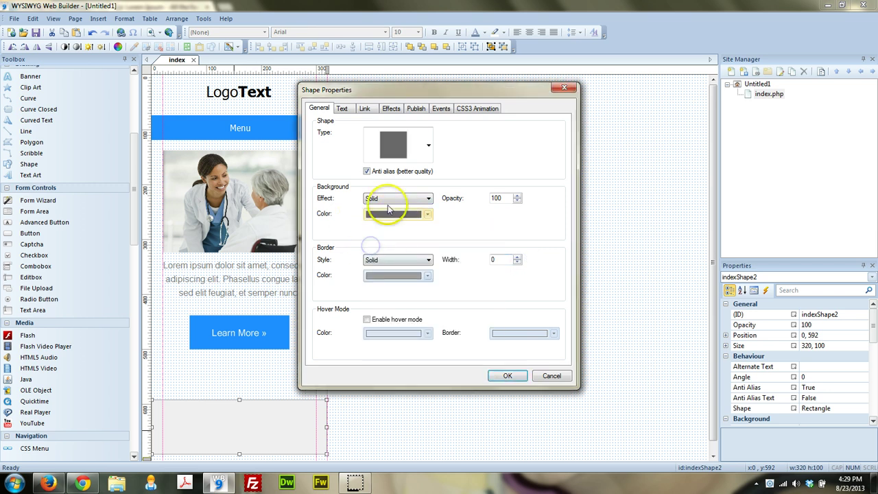
left_click(400, 275)
left_click(427, 413)
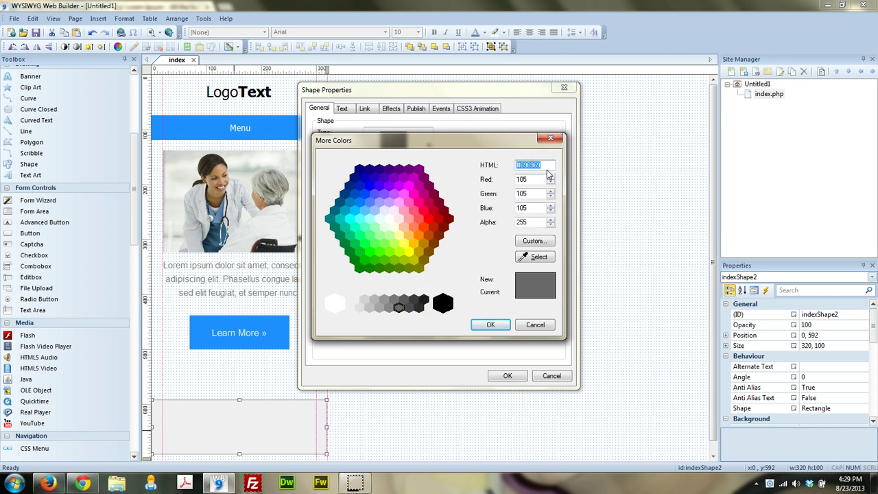
type("444444")
key("Return")
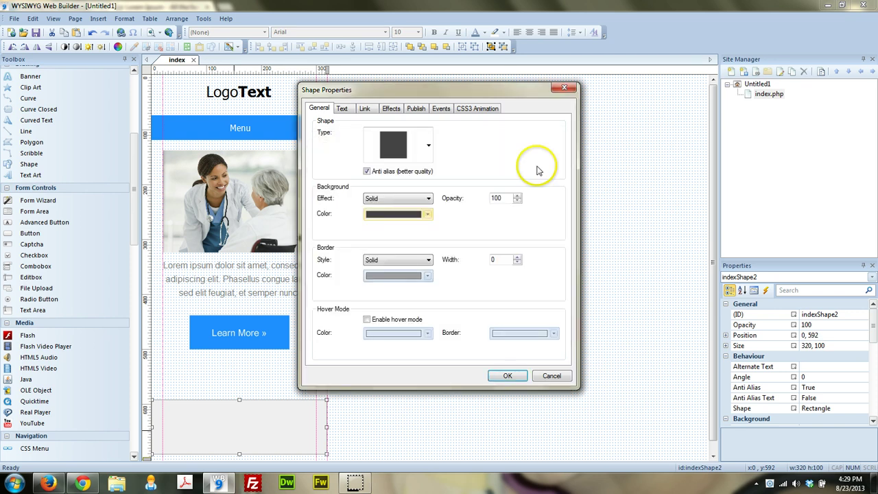
left_click(508, 376)
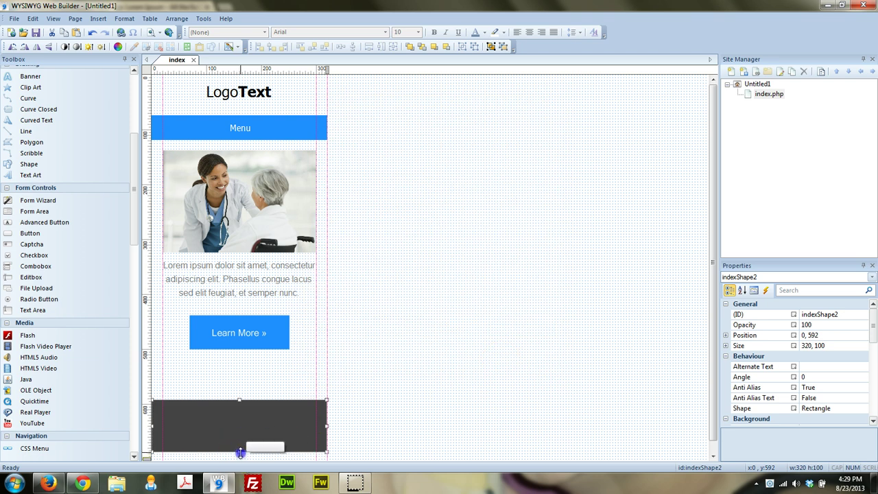
- Shorten the footer rectangle to a height of 87 and move it up closer to the Learn More button
left_click_drag(240, 453, 240, 446)
left_click(378, 377)
scroll(458, 341, "down", 1)
left_click(201, 409)
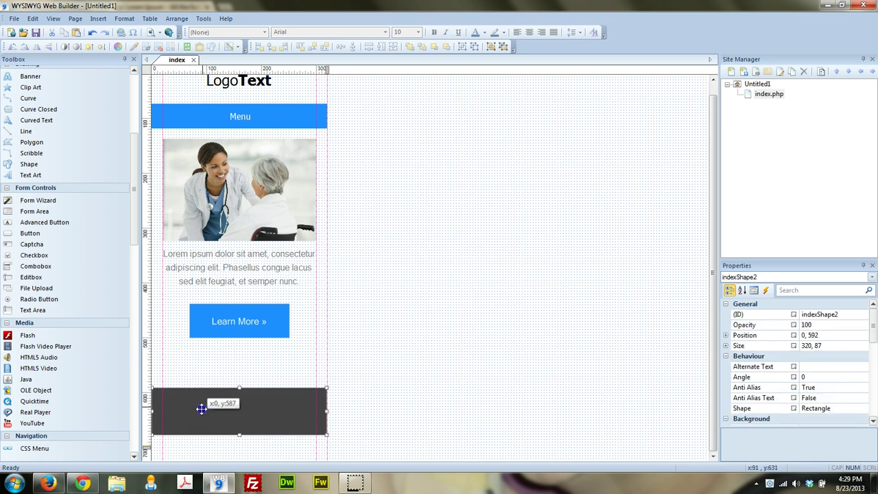
left_click_drag(201, 409, 201, 388)
left_click(379, 348)
- Duplicate the Lorem ipsum text block and place the copy over the dark footer at position 20, 575
left_click(273, 277)
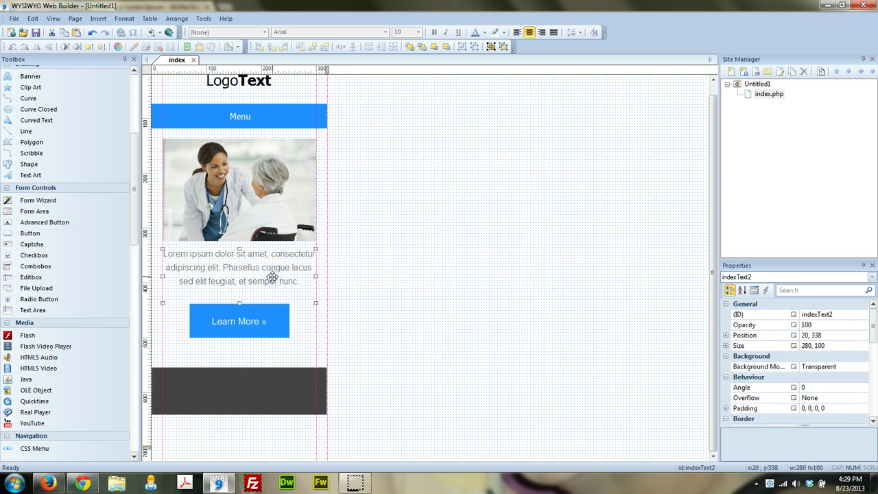
key("ctrl+c")
key("ctrl+v")
left_click_drag(350, 293, 241, 394)
- Replace the footer text with three lines: "Copyright © 2013", "All Rights Reserved" and "View Desktop Site"
double_click(242, 394)
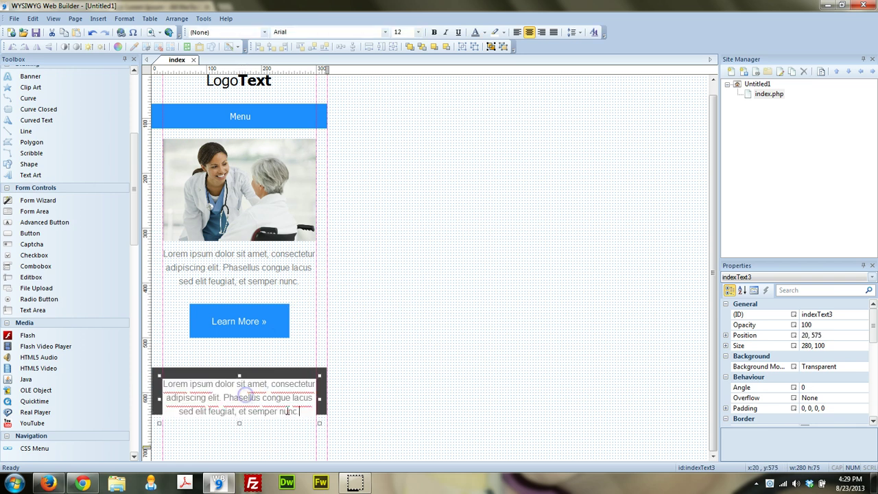
left_click_drag(302, 413, 155, 370)
type("Copyright © 2013")
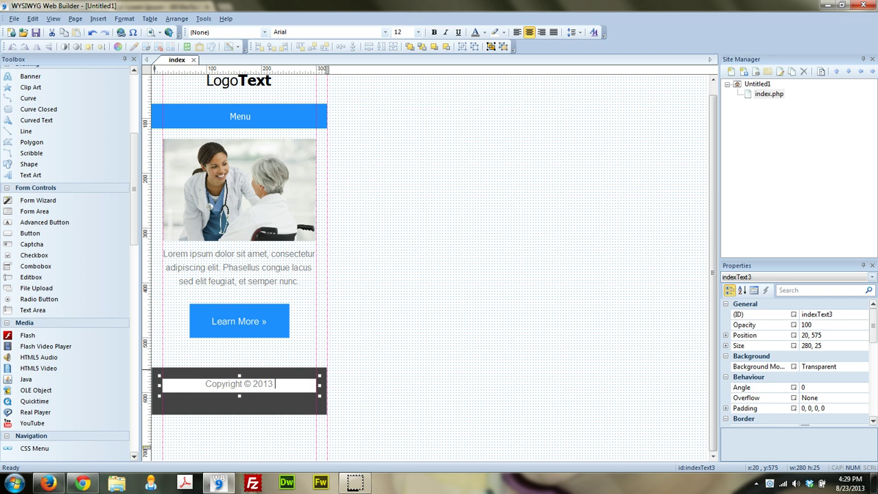
key("Return")
type("All Rights Reserved")
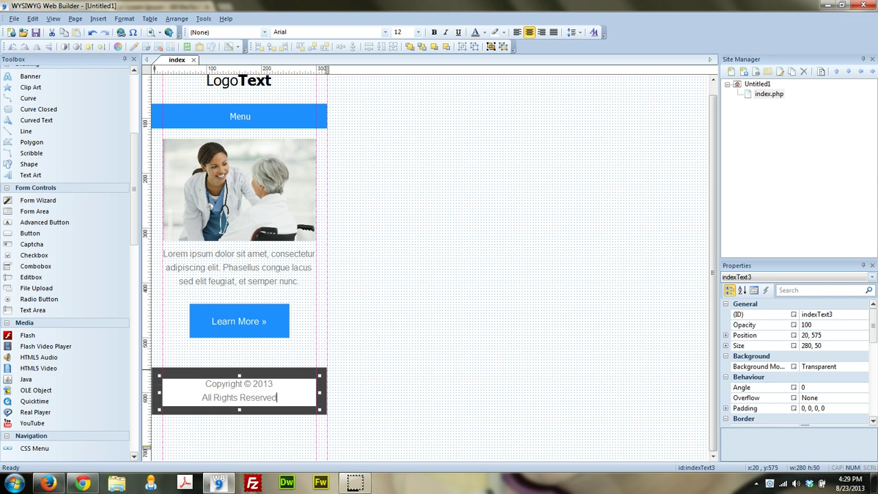
key("Return")
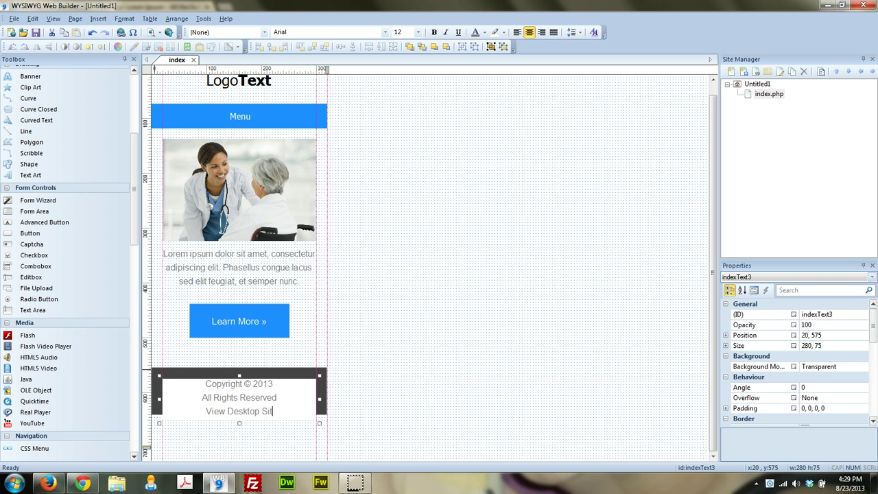
left_click(474, 411)
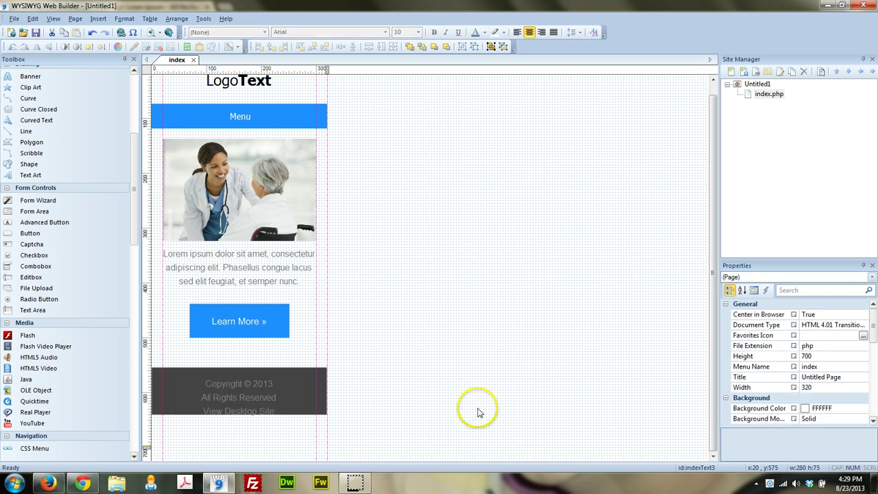
- Nudge the footer text up so its three lines sit vertically centered in the dark rectangle
left_click(209, 386)
key("Up")
key("Up")
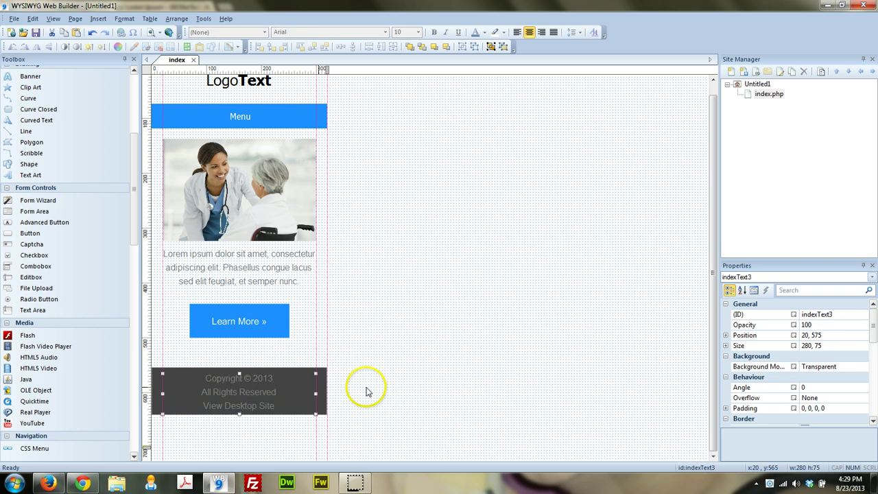
key("Up")
key("Up")
left_click(487, 405)
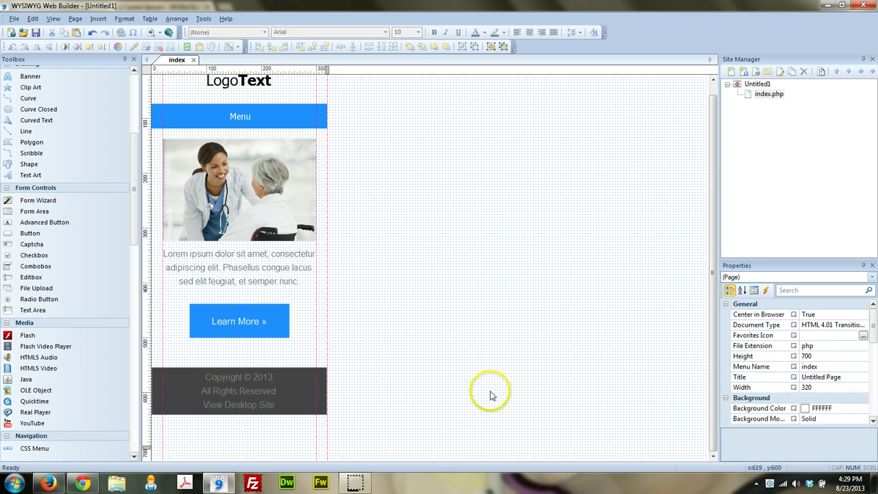
scroll(488, 388, "up", 1)
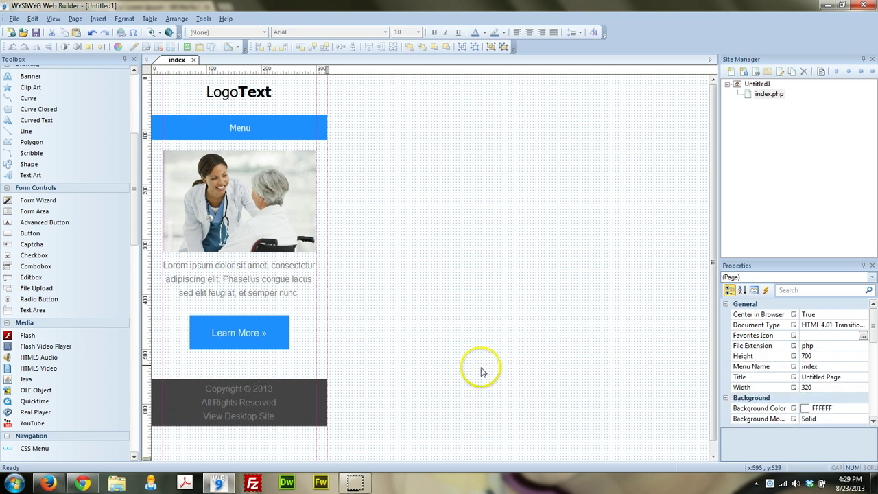
- Nudge the Lorem ipsum paragraph under the photo down to y 341
left_click(289, 271)
key("Down")
key("Down")
key("Down")
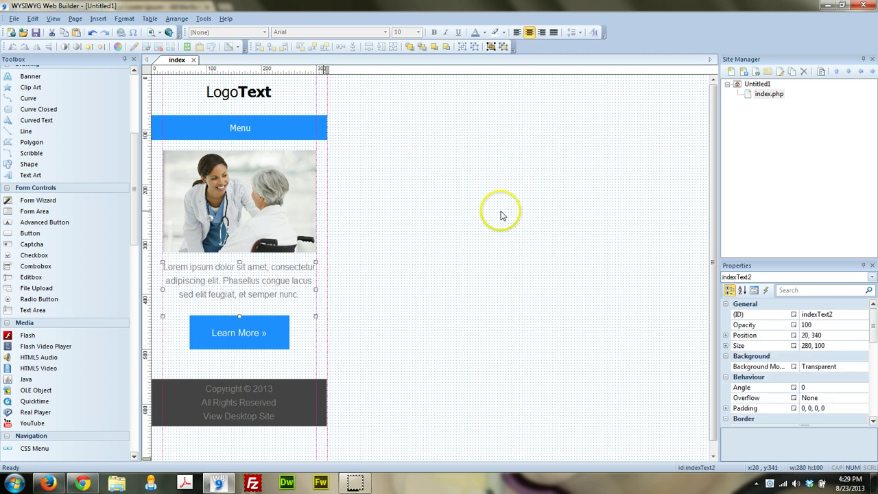
left_click(501, 215)
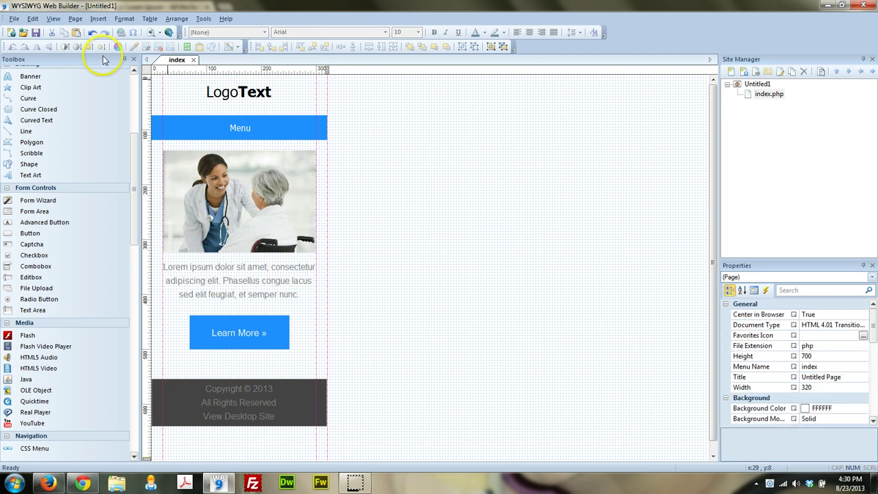
- Preview the page in Firefox, check how the drop-down menu opens over the photo, and return to WYSIWYG Web Builder
left_click(155, 32)
left_click(149, 32)
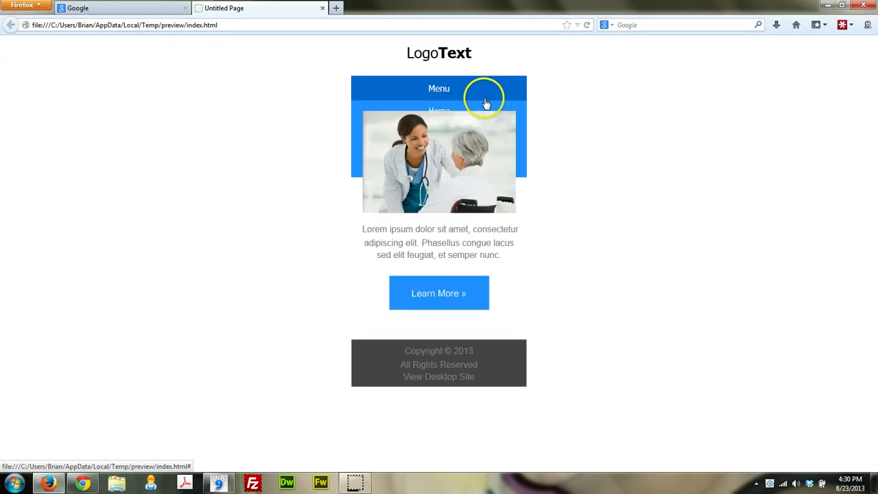
left_click(449, 88)
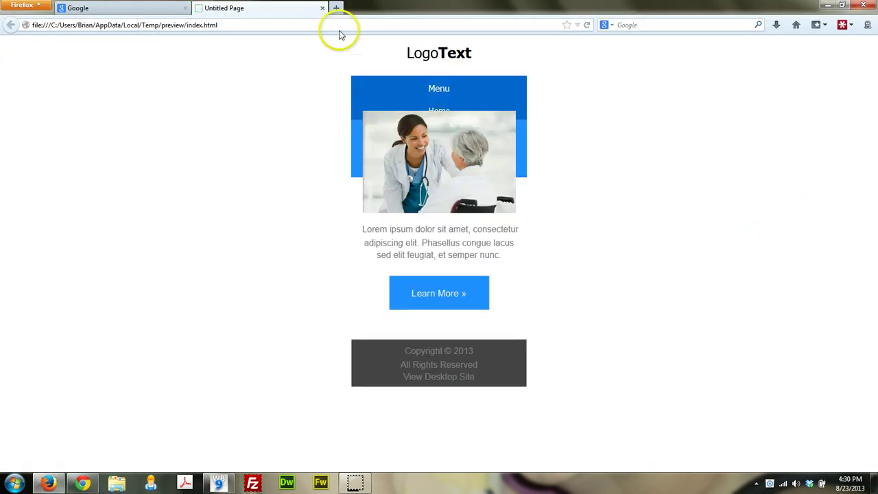
mouse_move(356, 119)
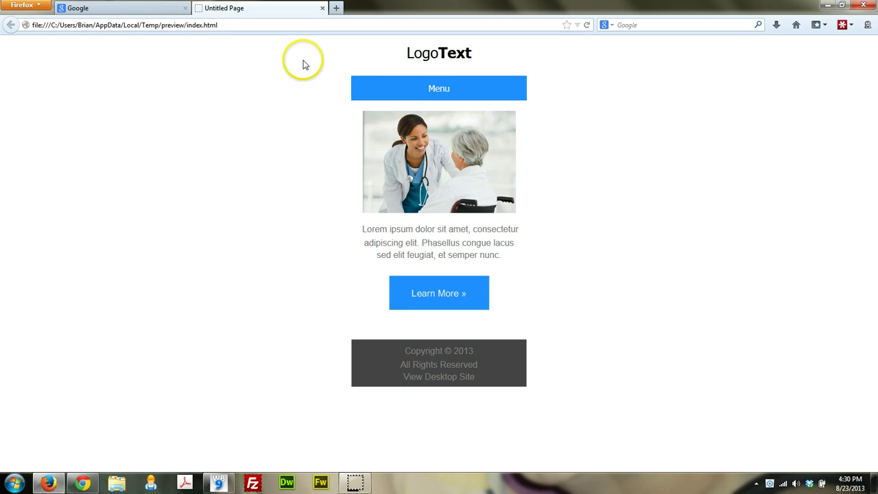
left_click(323, 7)
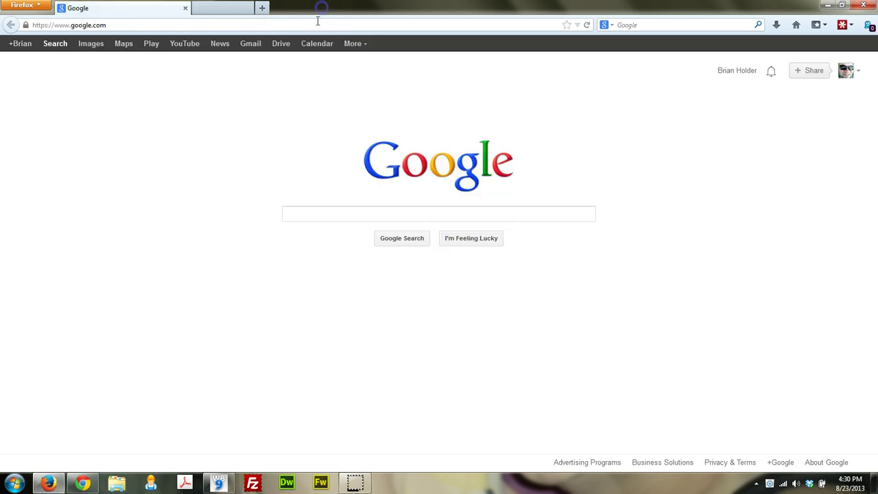
left_click(218, 483)
- Bring the blue CSS menu to the front of the stacking order
left_click(232, 128)
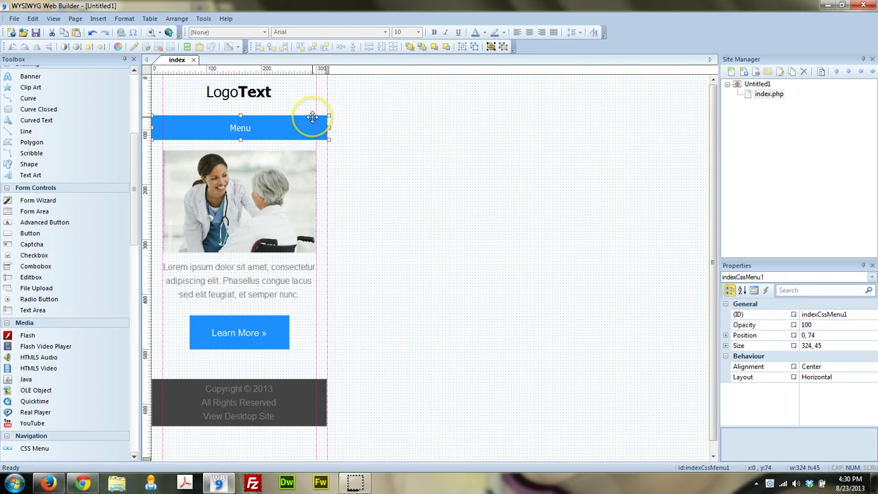
left_click(122, 19)
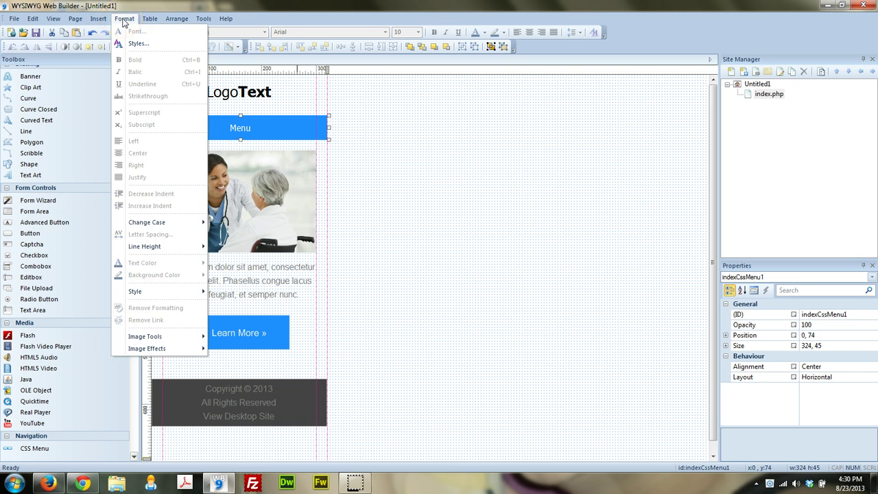
mouse_move(92, 20)
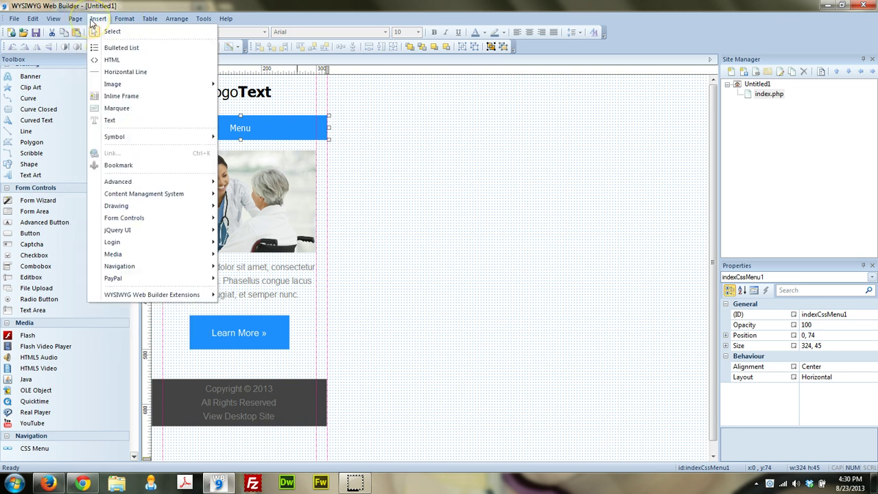
mouse_move(177, 18)
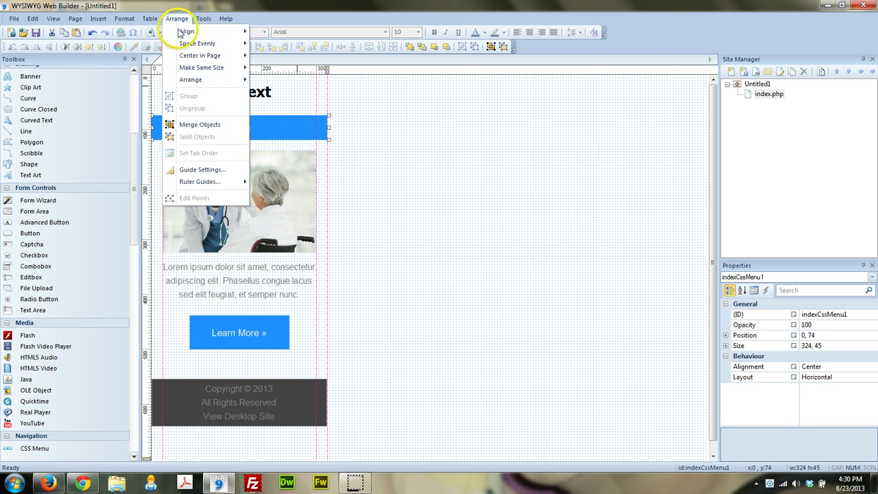
mouse_move(227, 78)
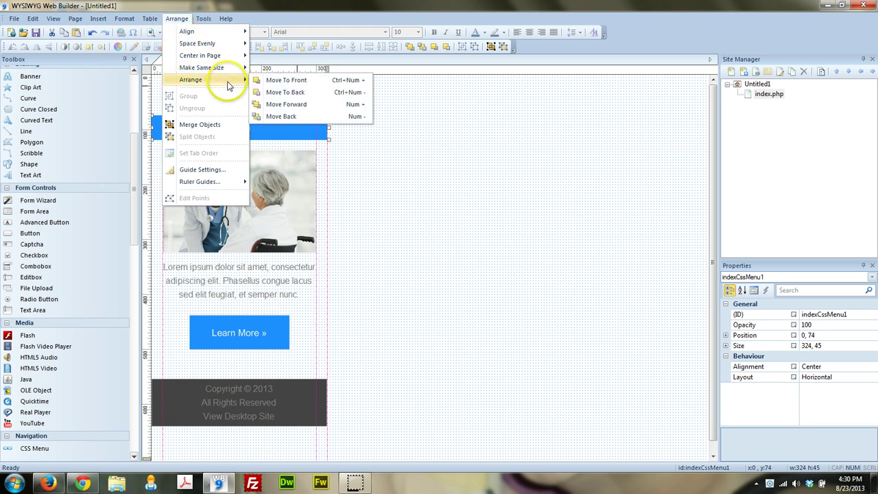
left_click(284, 81)
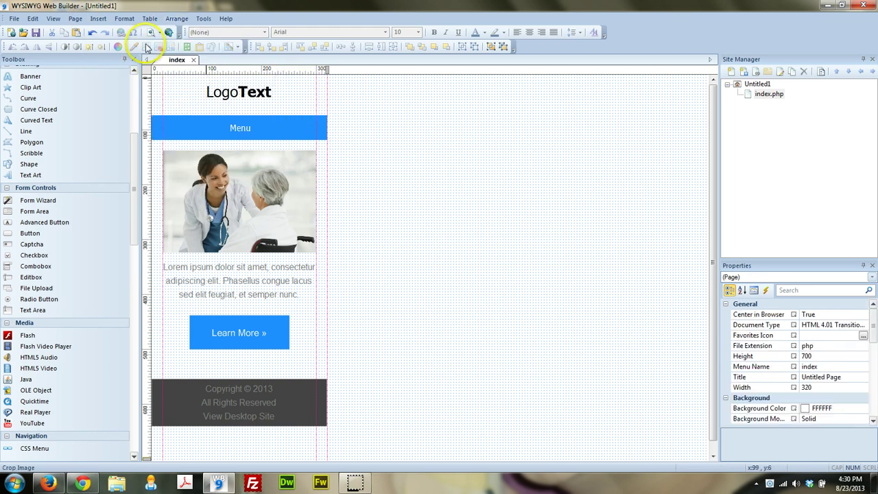
- Preview the rearranged page in Firefox to check the drop-down menu over the photo, and return to WYSIWYG Web Builder
left_click(118, 47)
left_click(398, 96)
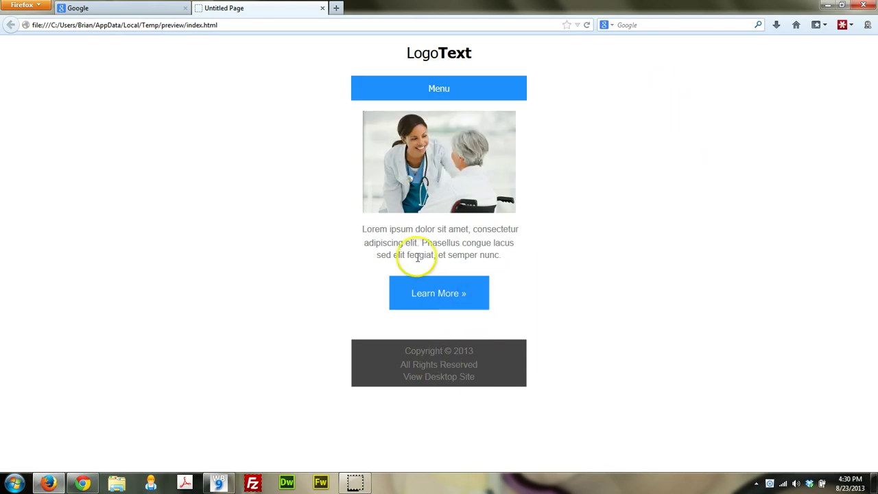
left_click(323, 9)
left_click(219, 483)
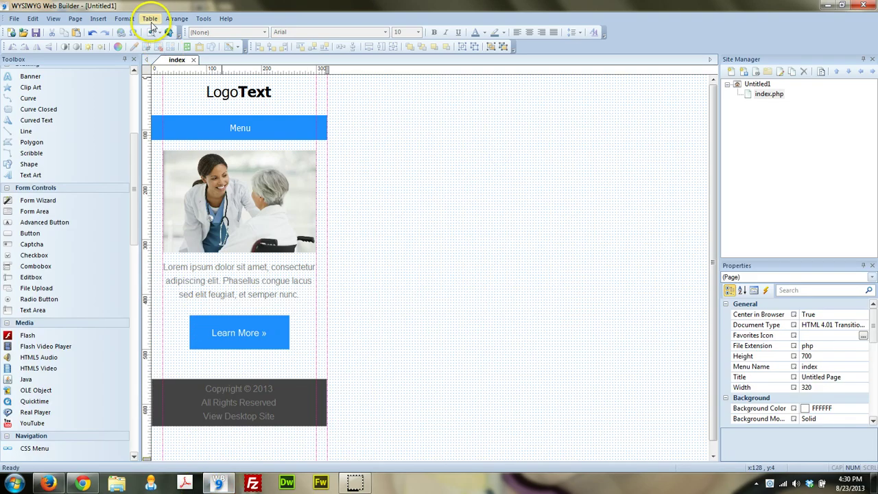
left_click(176, 19)
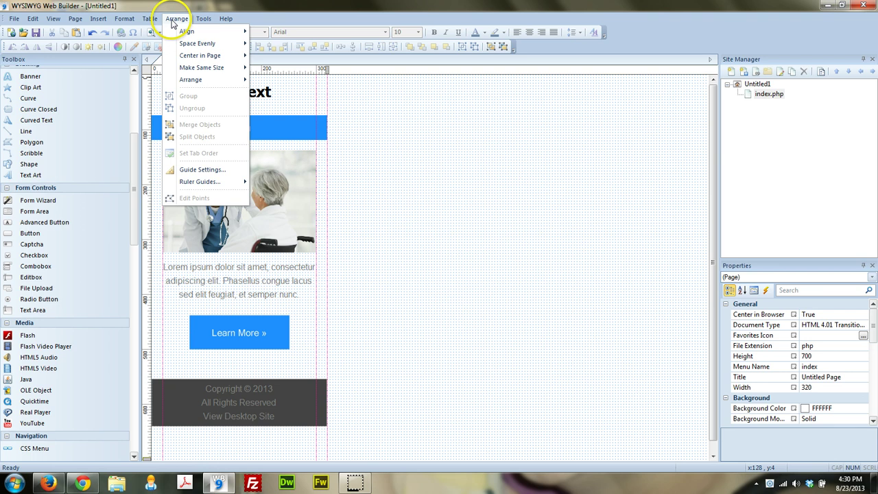
mouse_move(125, 19)
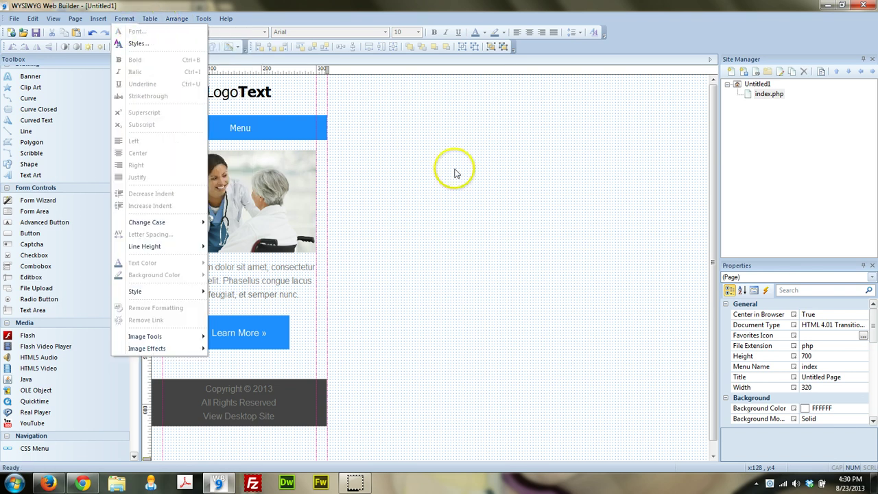
left_click(455, 173)
- Preview the page in Firefox once more, close the preview tab, and return to WYSIWYG Web Builder
left_click(169, 32)
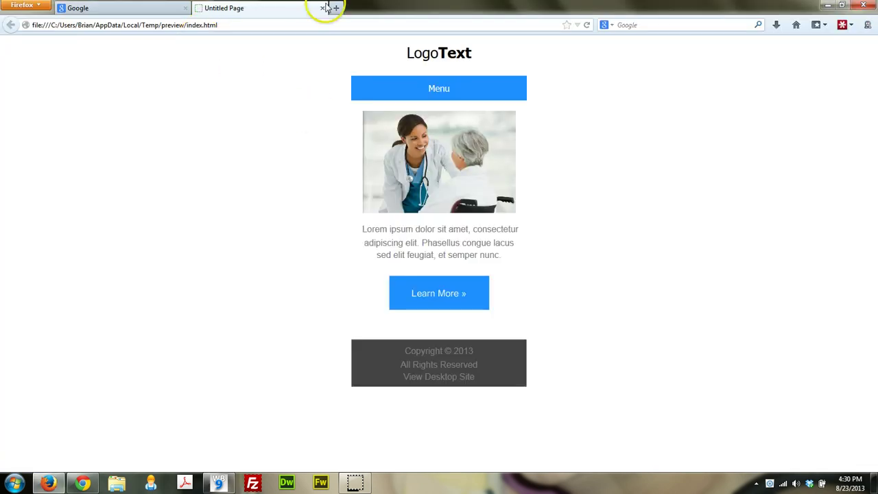
left_click(324, 8)
left_click(218, 483)
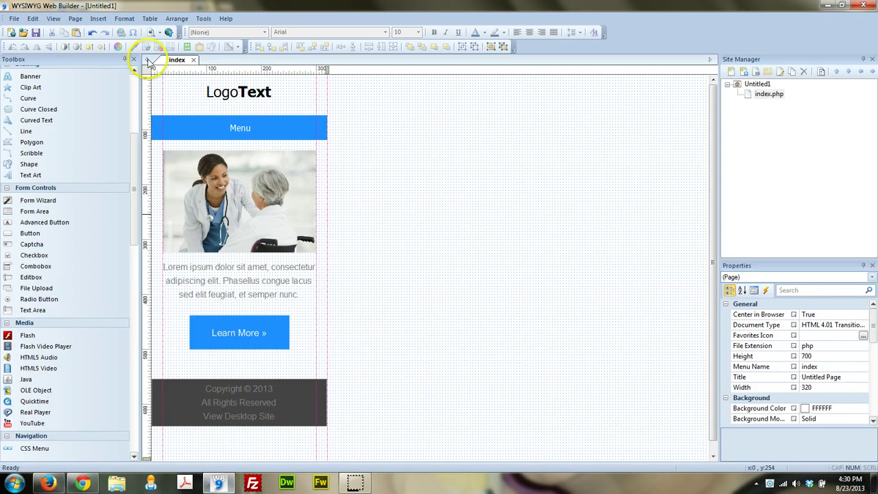
- Explore the publishing server's folders from the publish settings and browse the contents of public_html
left_click(169, 32)
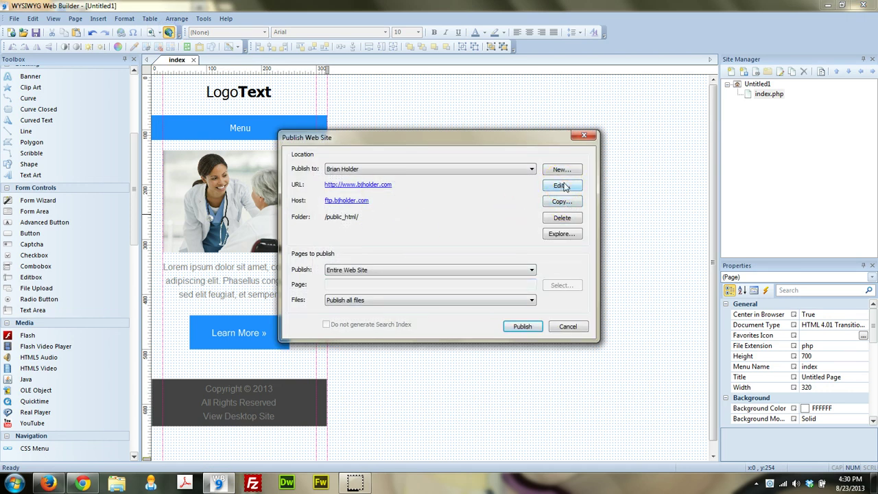
left_click(563, 234)
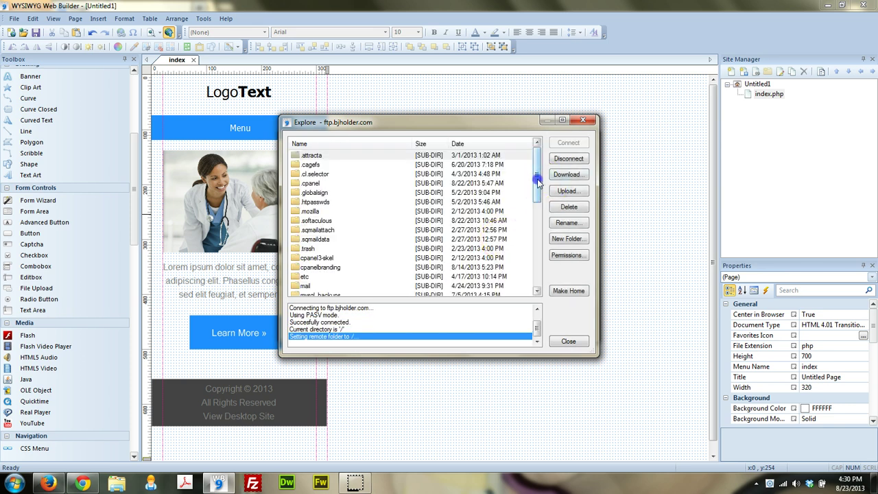
left_click_drag(539, 176, 541, 192)
double_click(295, 261)
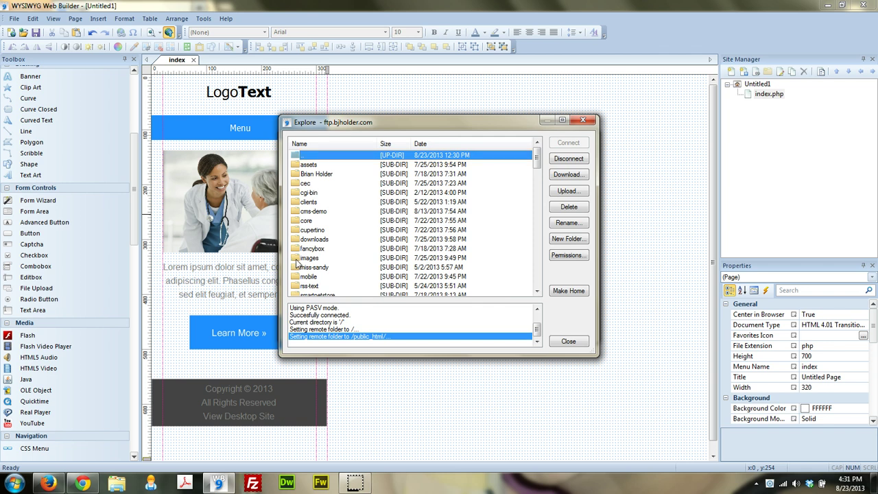
left_click(307, 260)
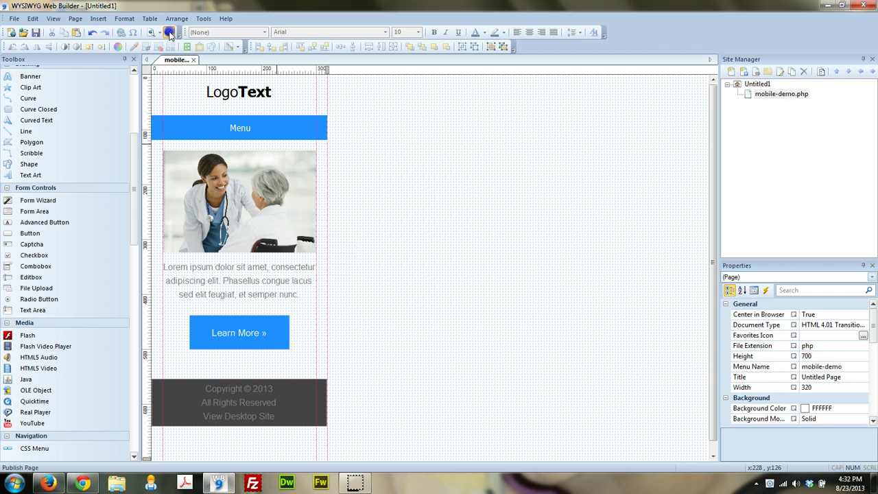
- Publish the entire web site with all files to the /public_html/demo/ folder
left_click(169, 33)
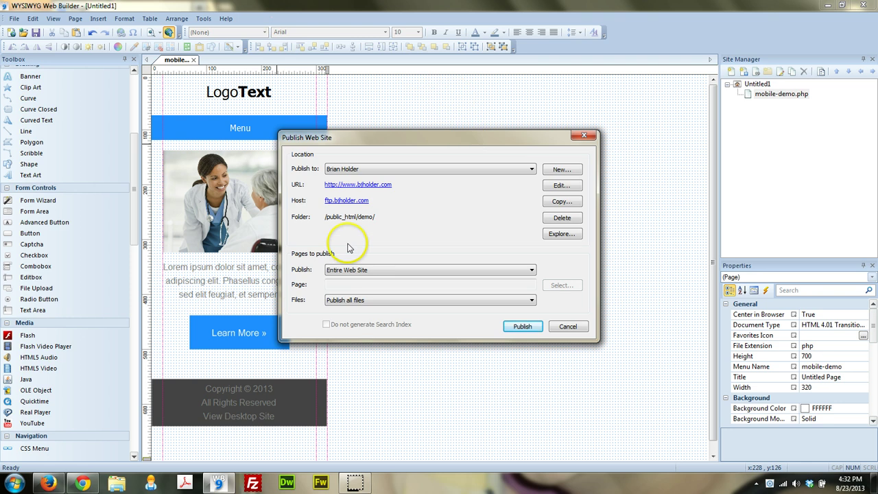
left_click(374, 218)
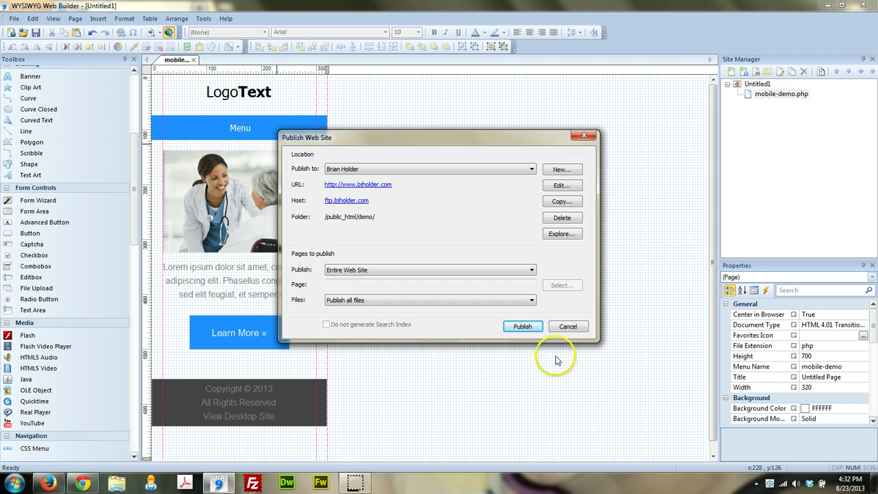
left_click(536, 330)
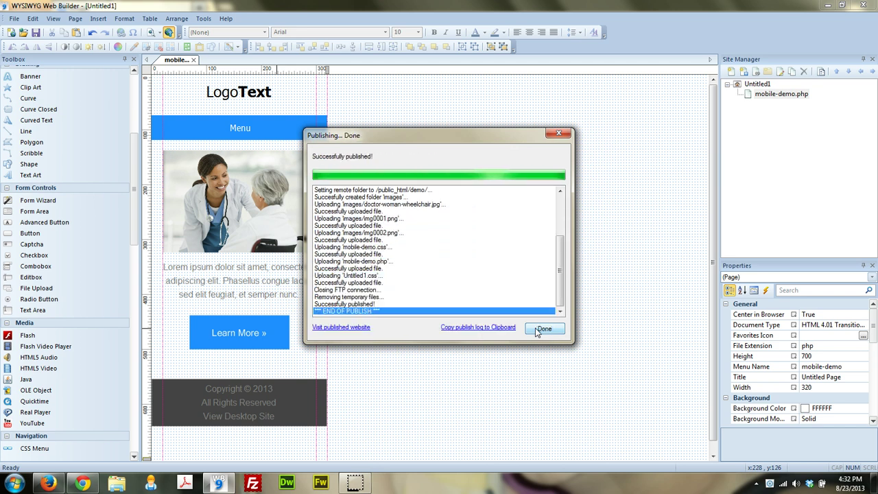
- Visit the published website in Firefox and add demo/ to the address to load demo/mobile-demo.php
left_click(356, 327)
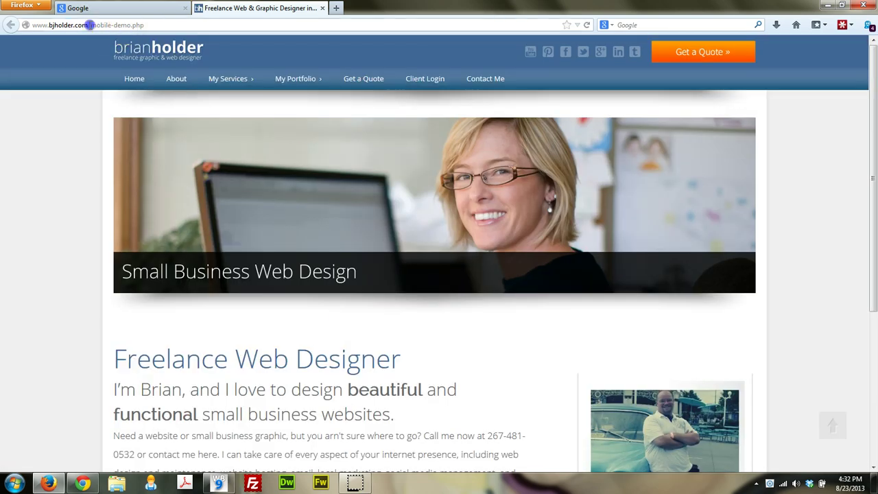
left_click(125, 25)
left_click(90, 25)
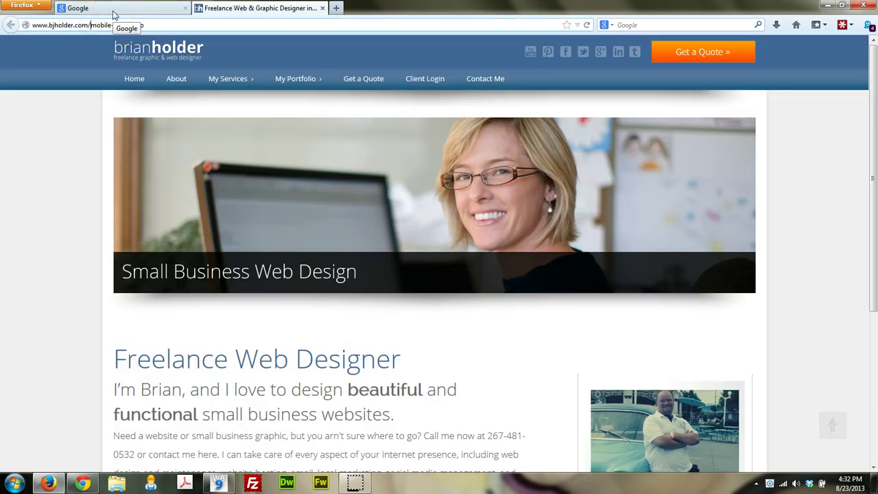
type("demo/")
key("Return")
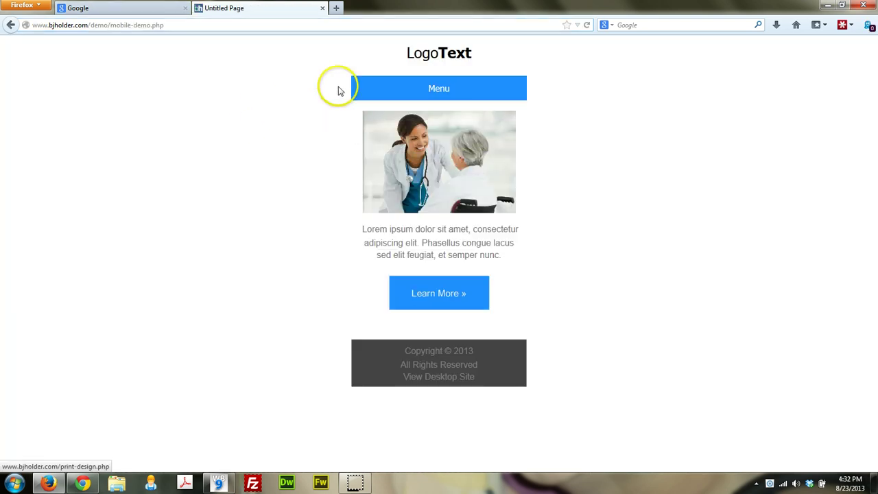
- Check the published page's drop-down menu and try selecting the Lorem ipsum text under the photo
left_click(361, 98)
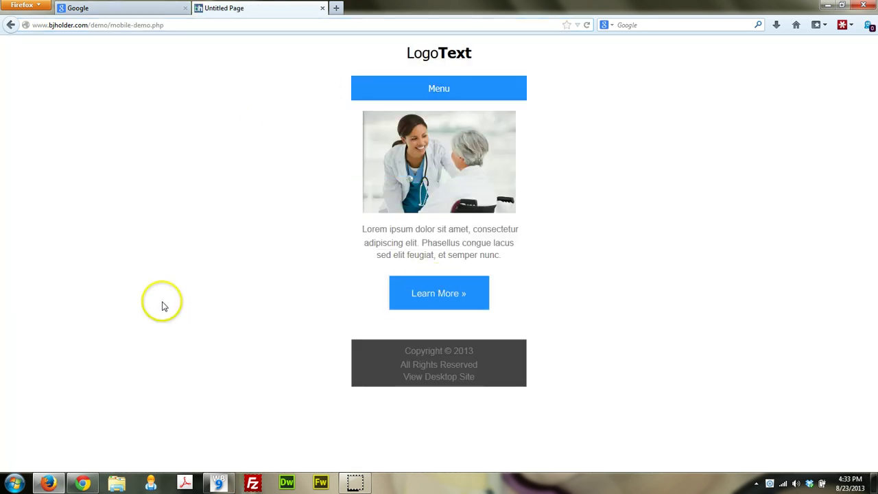
mouse_move(446, 92)
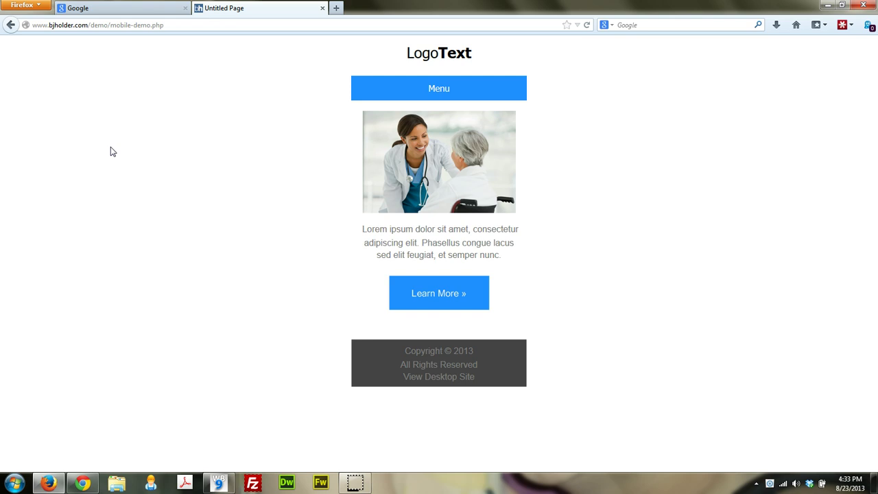
left_click_drag(416, 231, 450, 240)
left_click(596, 250)
left_click(113, 127)
- Switch back to WYSIWYG Web Builder and set the page's target screen size to Apple iPhone in the page properties, keeping the php extension
left_click(218, 484)
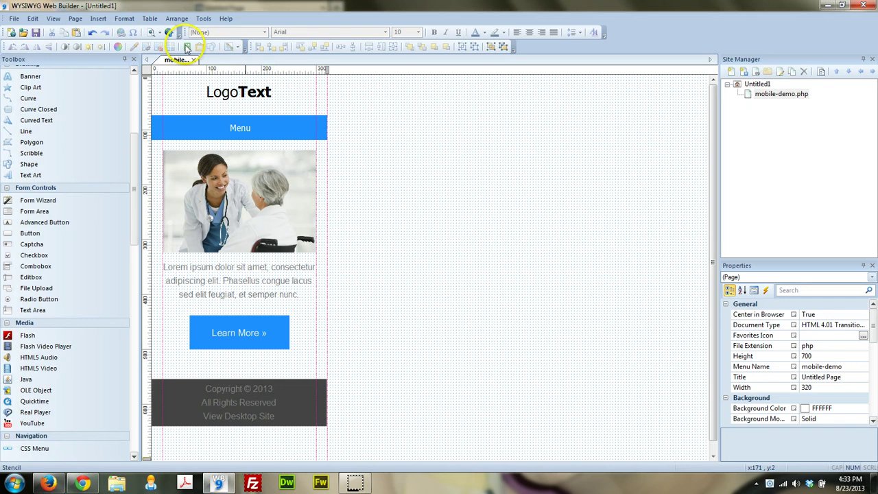
right_click(460, 197)
left_click(514, 356)
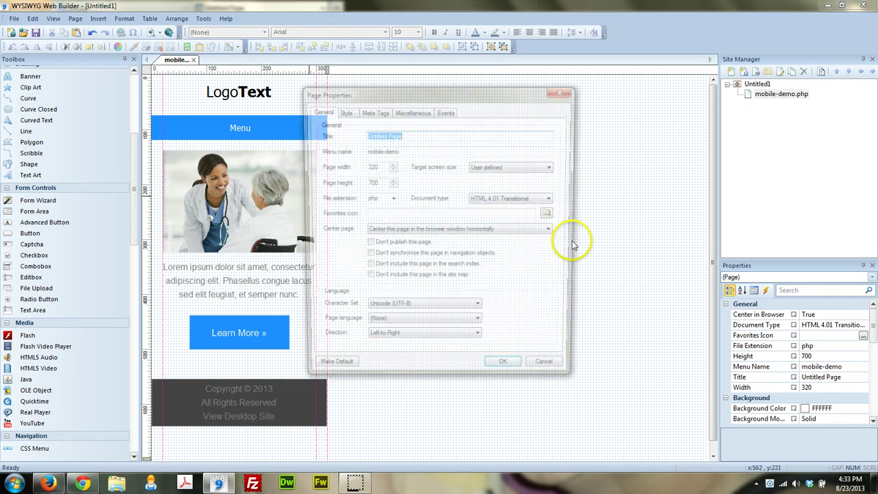
left_click(488, 167)
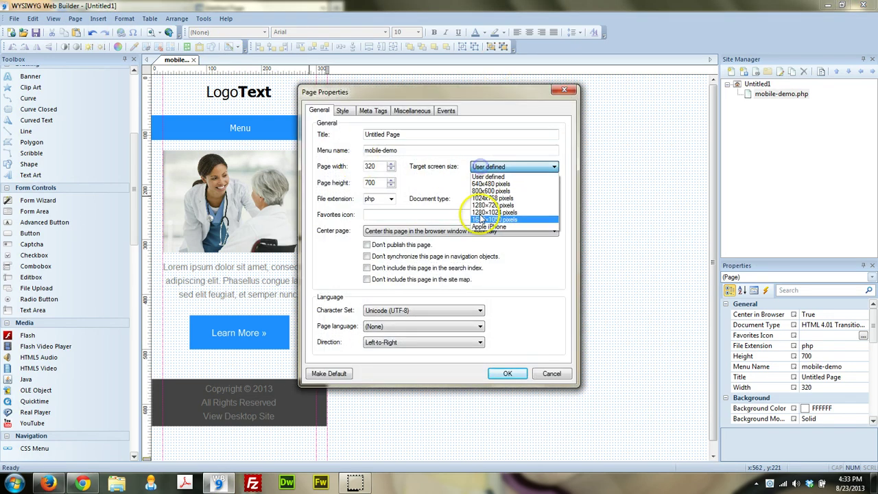
left_click(475, 217)
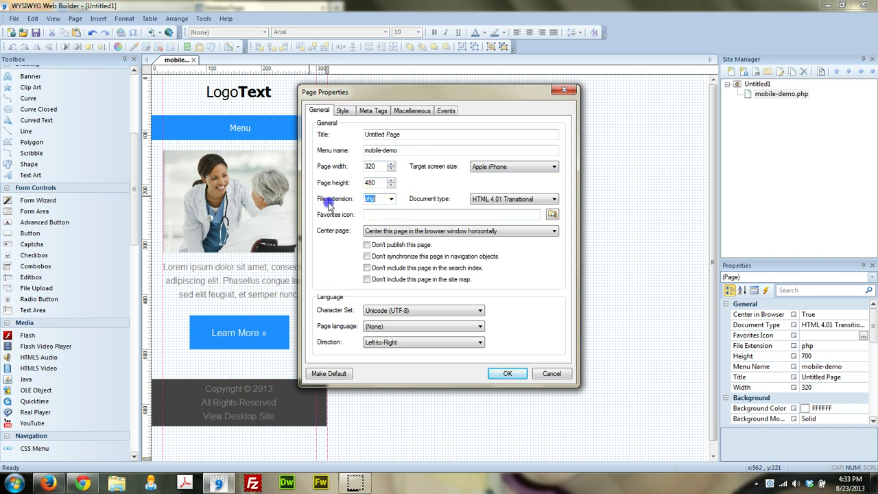
left_click_drag(379, 199, 361, 199)
left_click(377, 199)
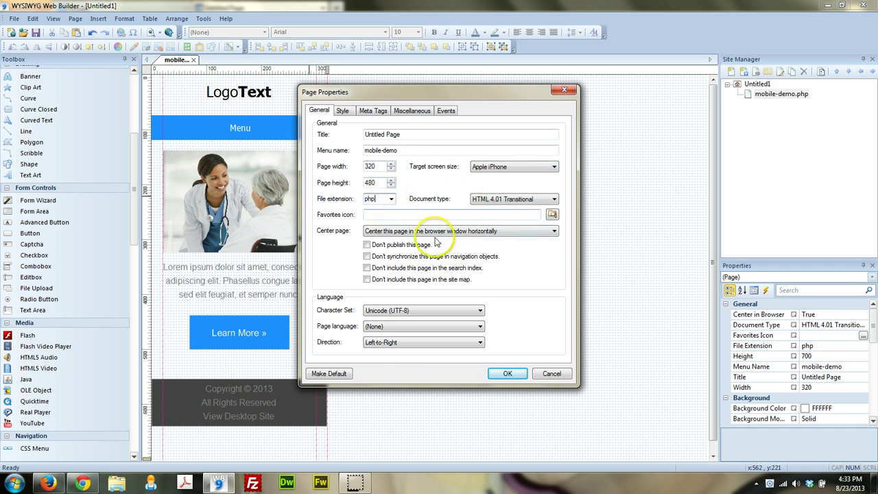
left_click(508, 374)
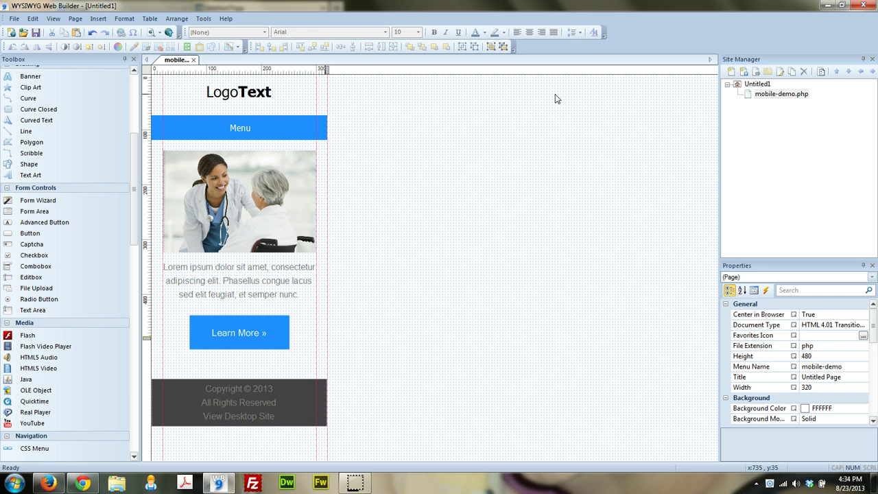
left_click(620, 190)
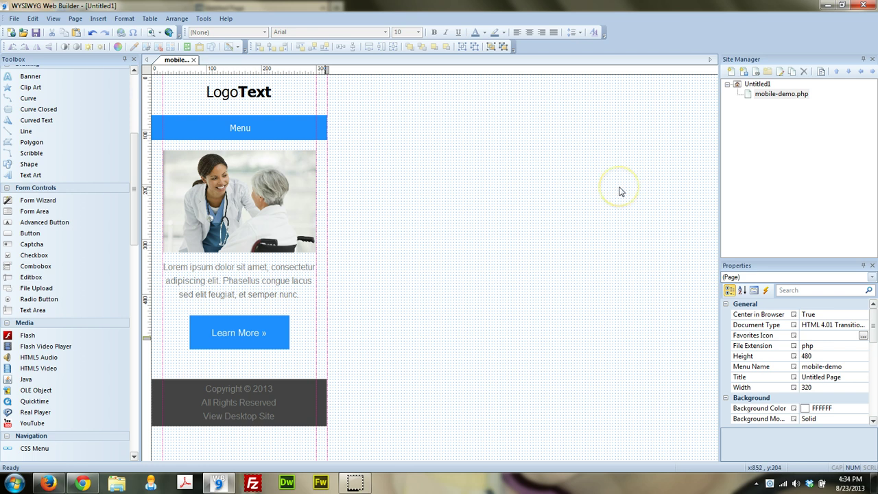